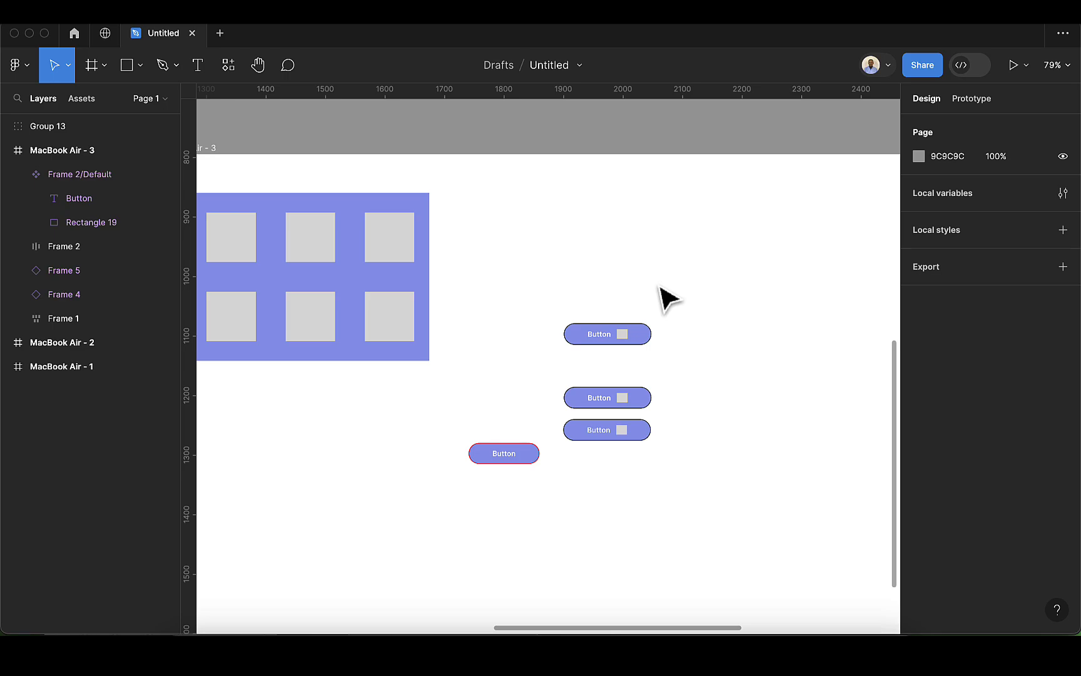
Move the main button component up to about X 689, Y 231 and add a second variant to it
click(624, 329)
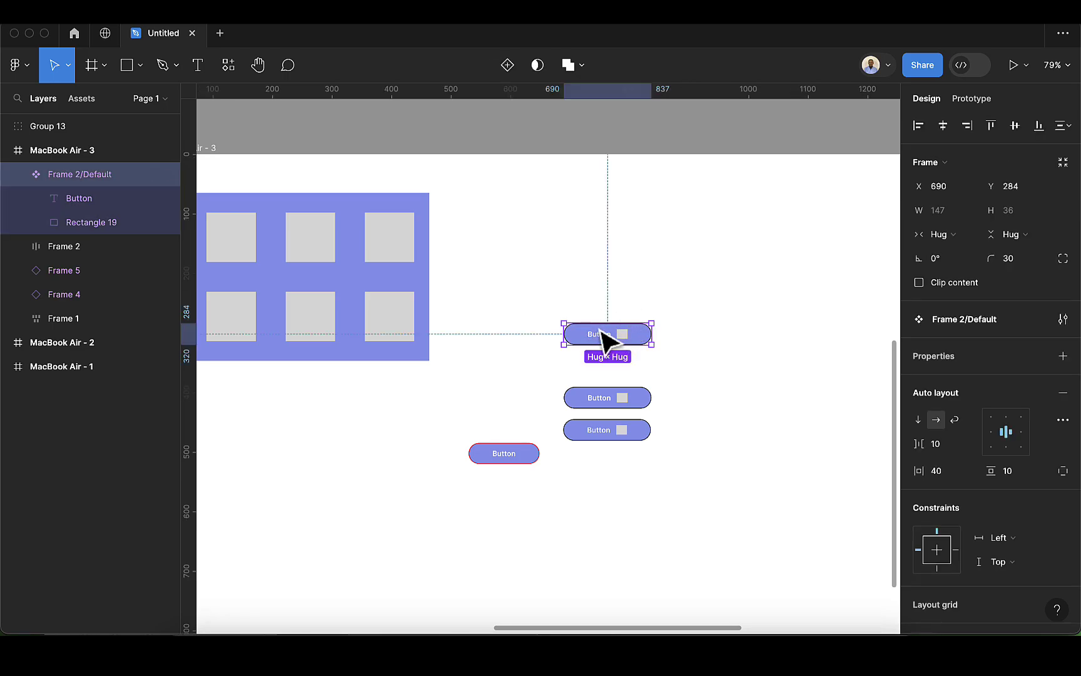
drag(617, 341, 606, 307)
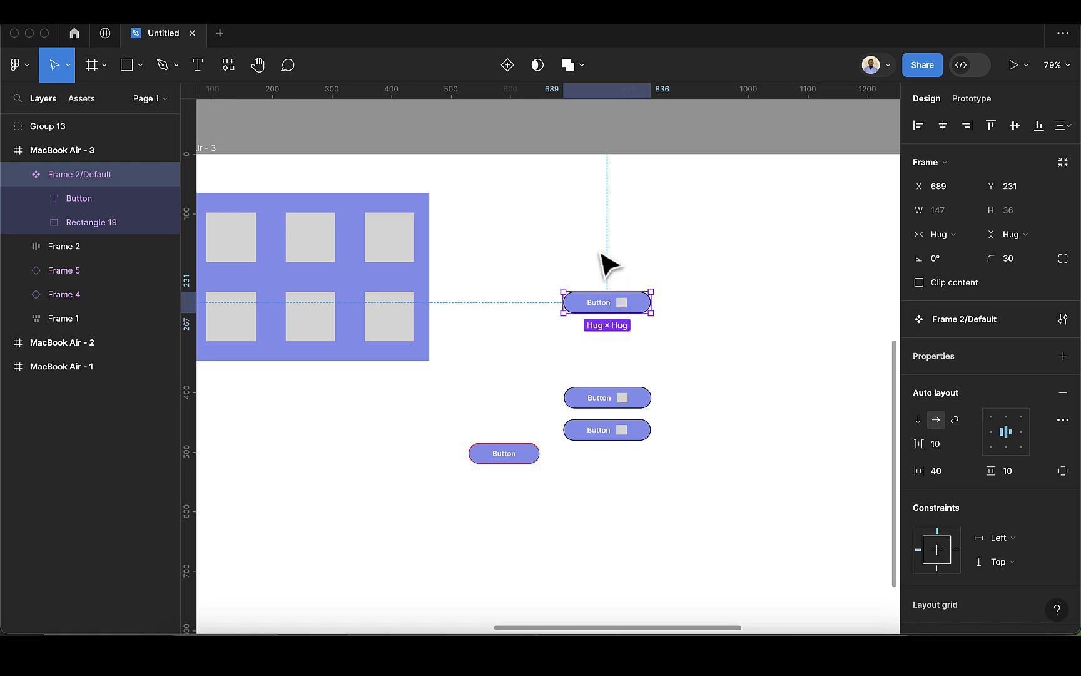
click(507, 65)
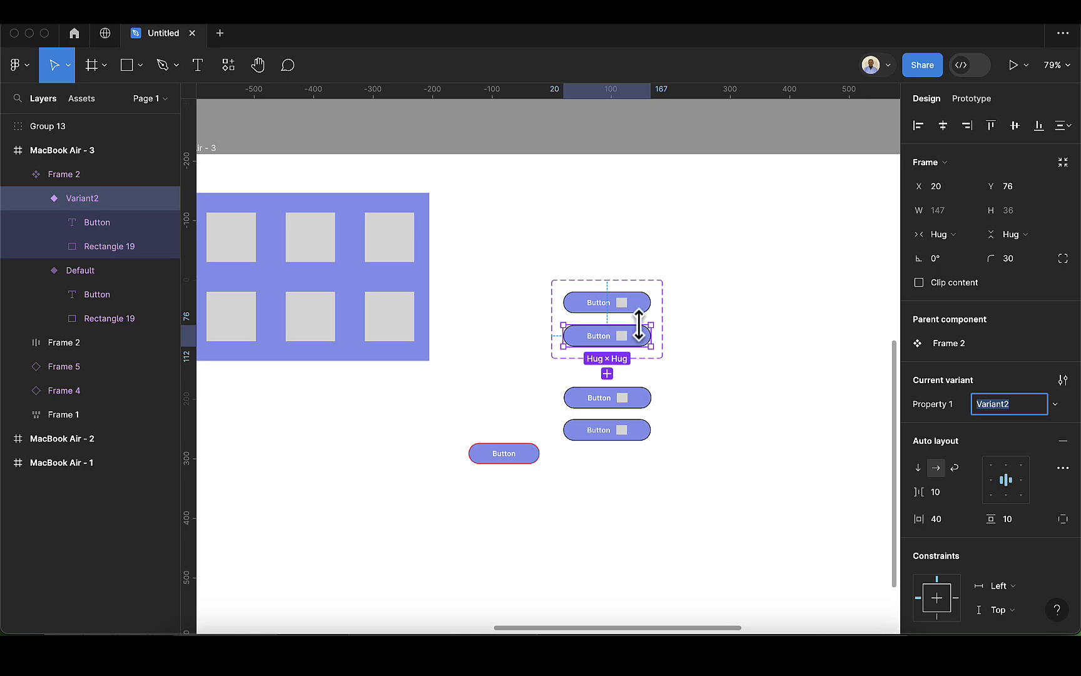
Rename the new second button variant as btn-danger
scroll(654, 341, up, 2)
scroll(654, 341, up, 1)
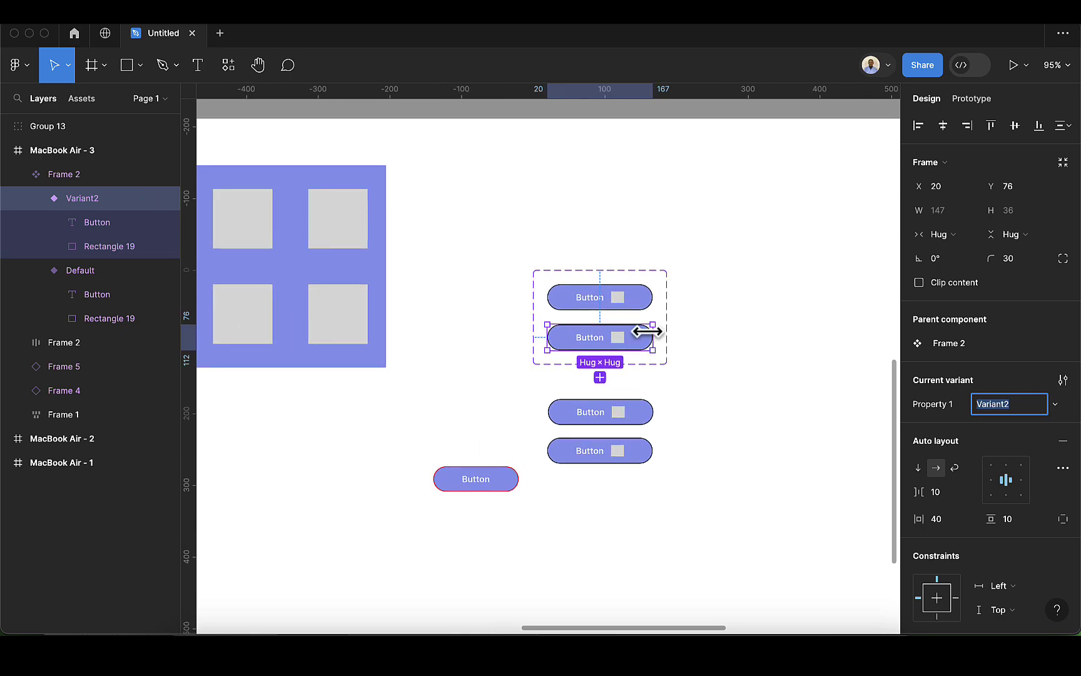
scroll(647, 332, up, 3)
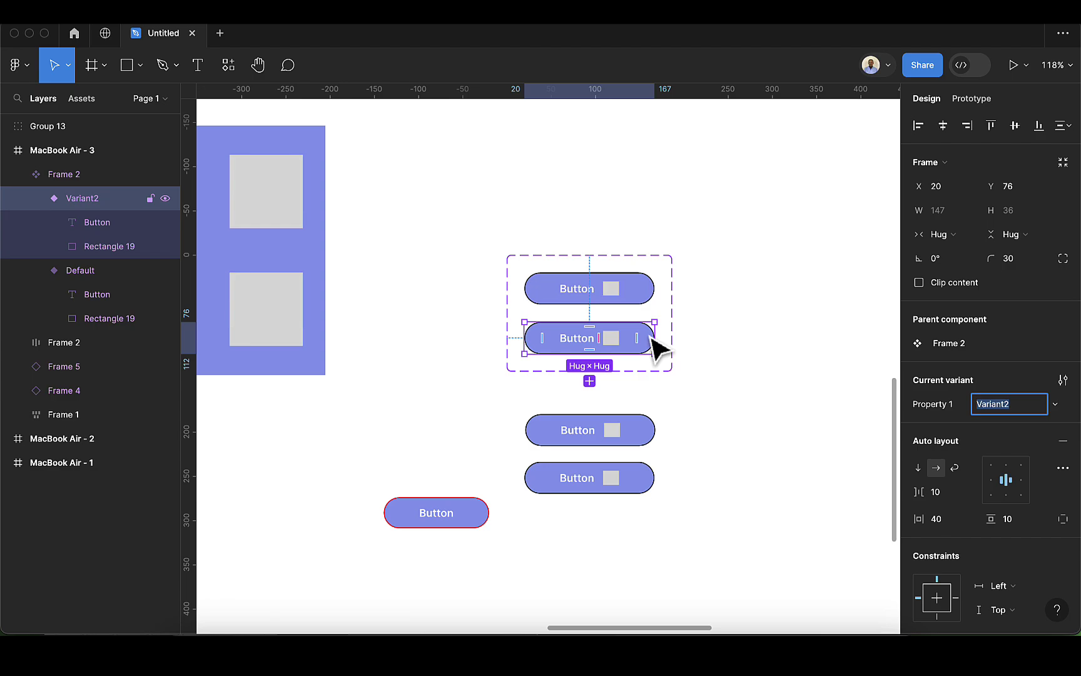
click(602, 337)
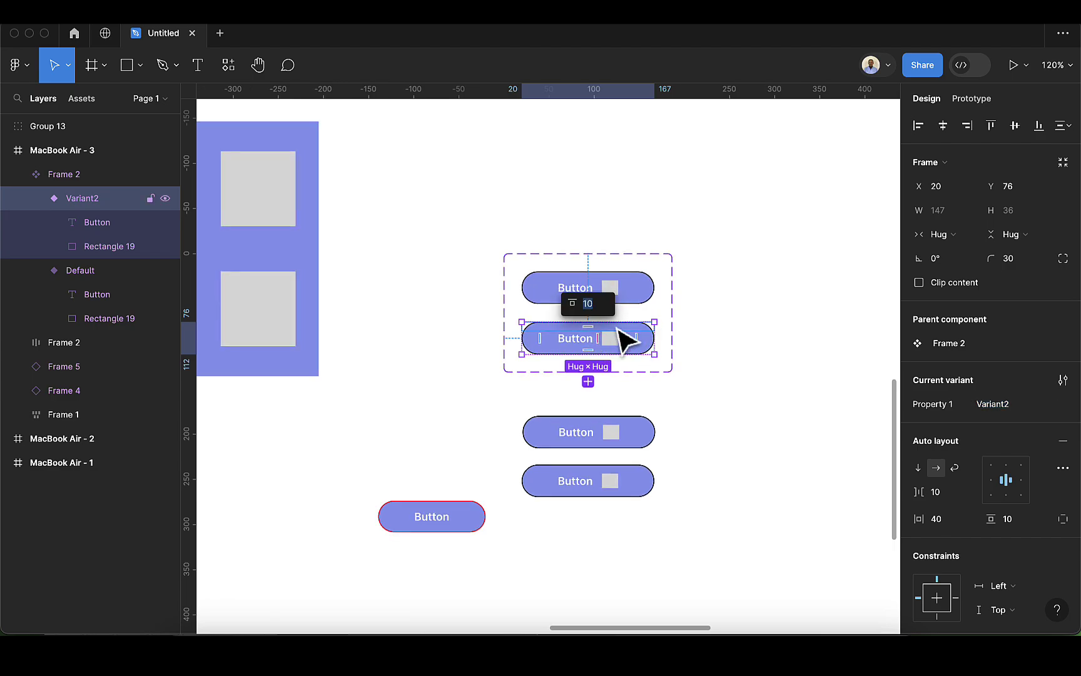
click(1009, 404)
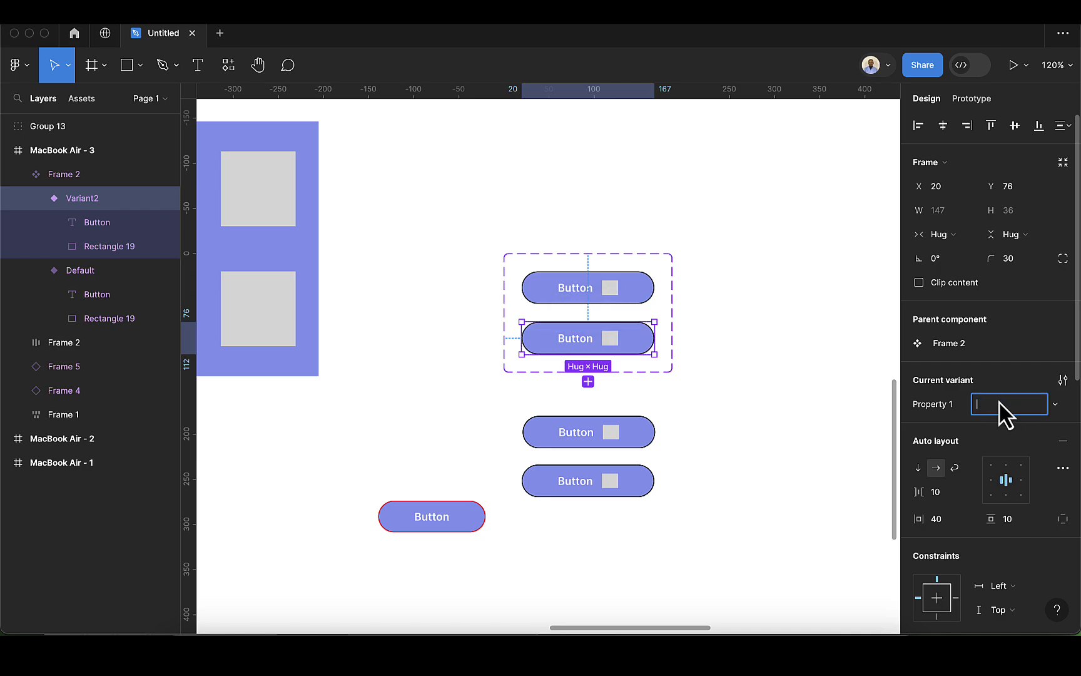
text(bg)
text(ger)
key(Return)
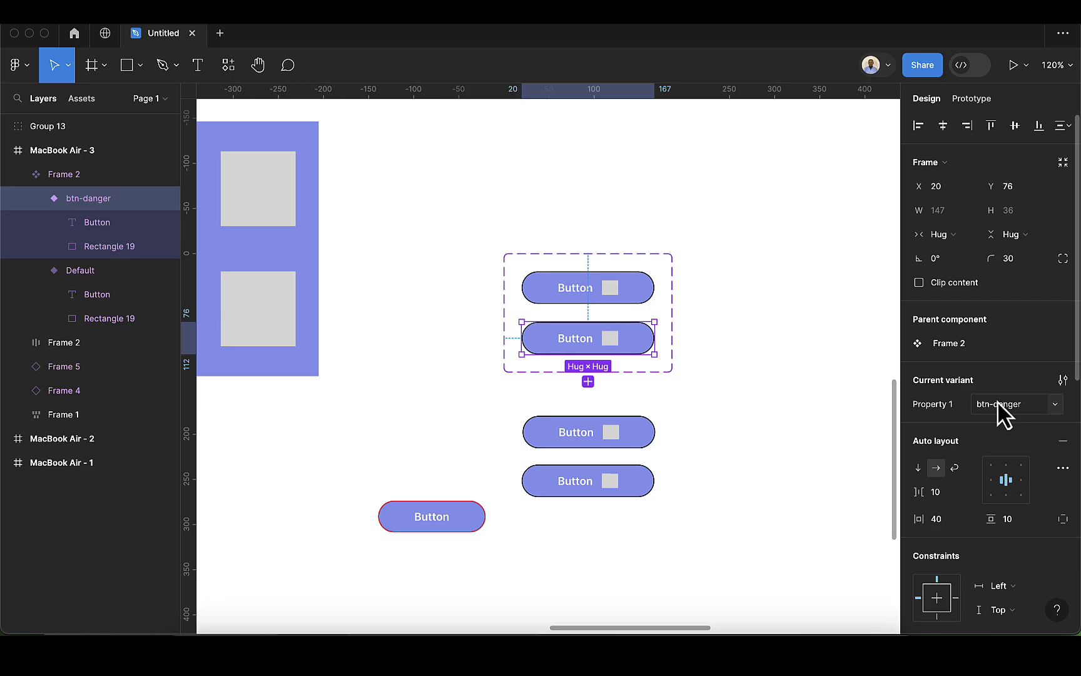
Set both the fill and the stroke of the btn-danger variant to red FF0000
scroll(998, 496, down, 5)
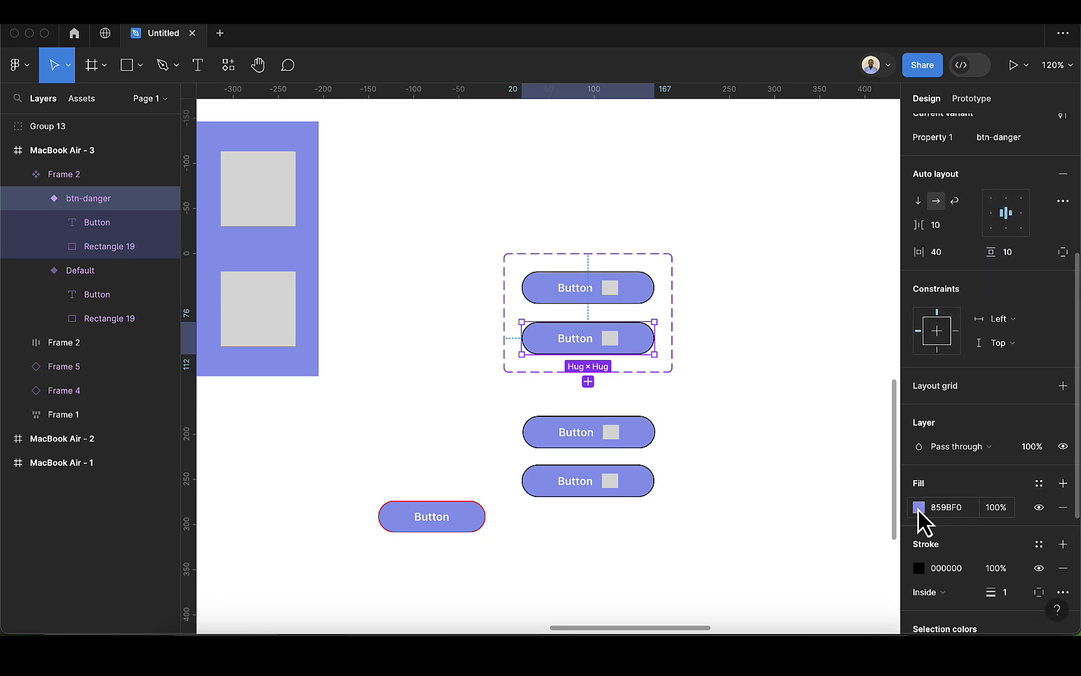
click(918, 508)
click(829, 553)
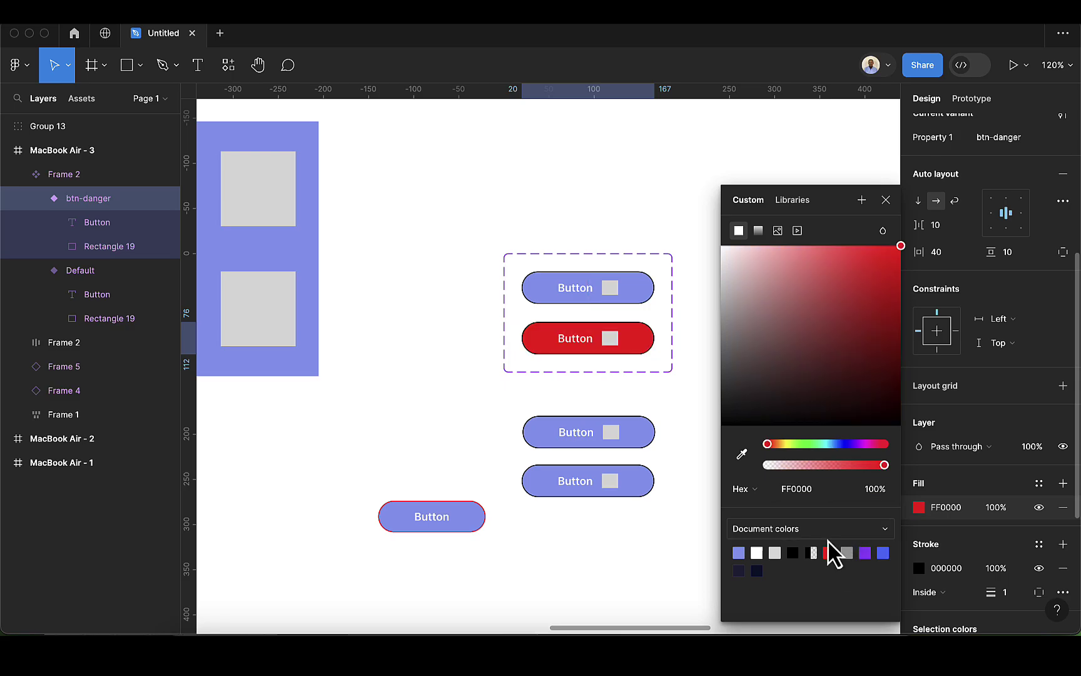
click(919, 568)
click(919, 567)
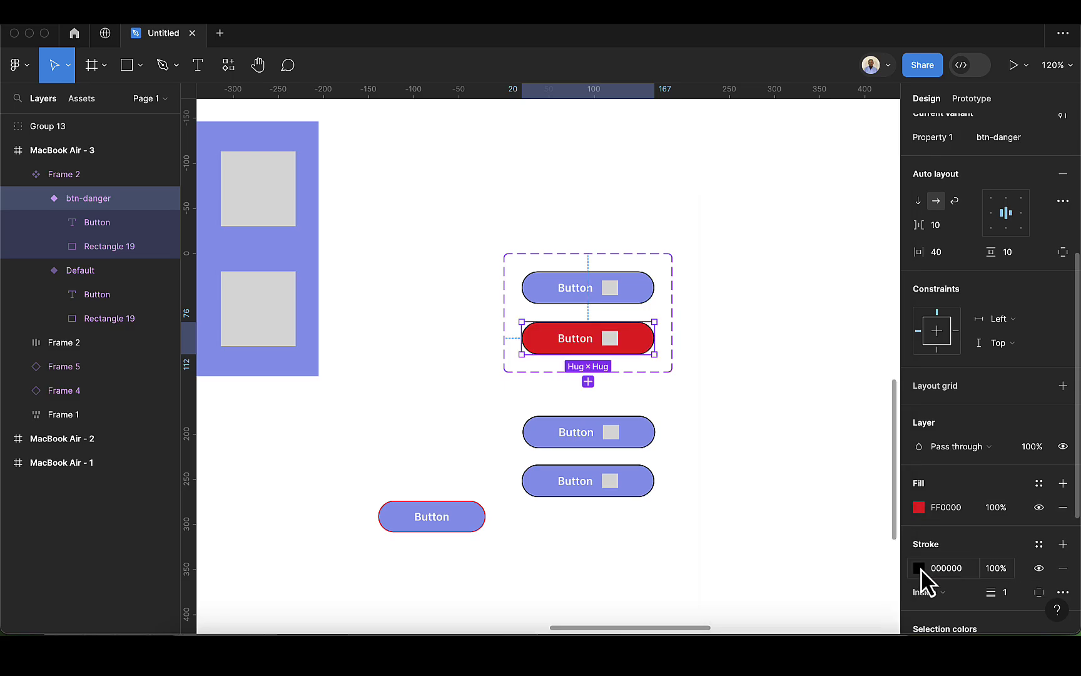
click(918, 567)
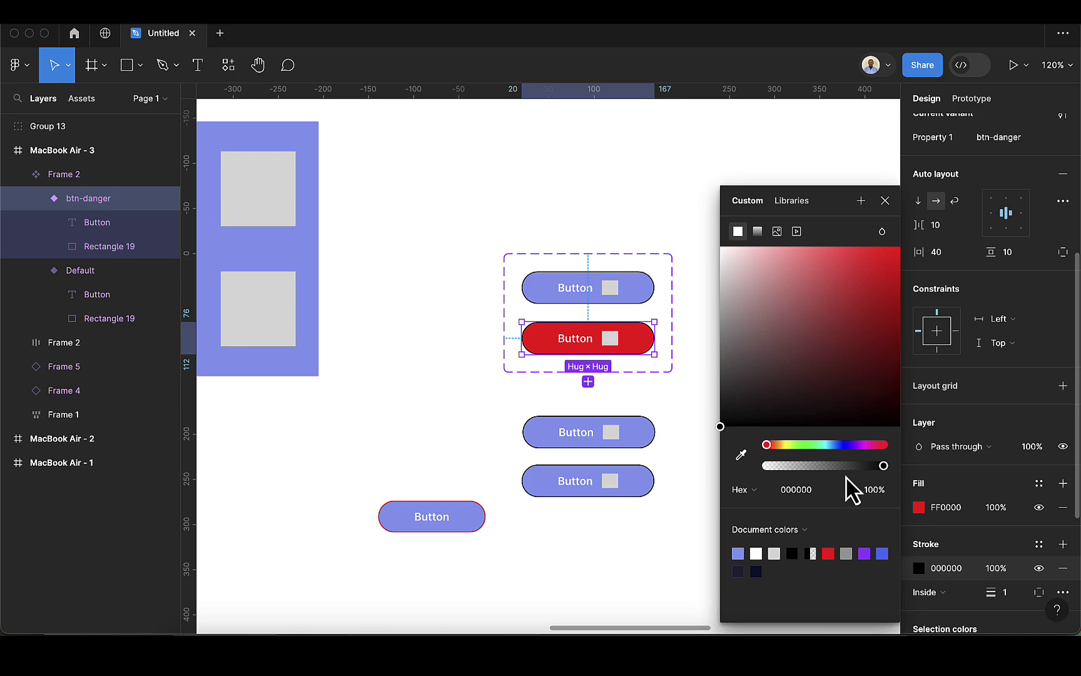
click(829, 553)
click(885, 200)
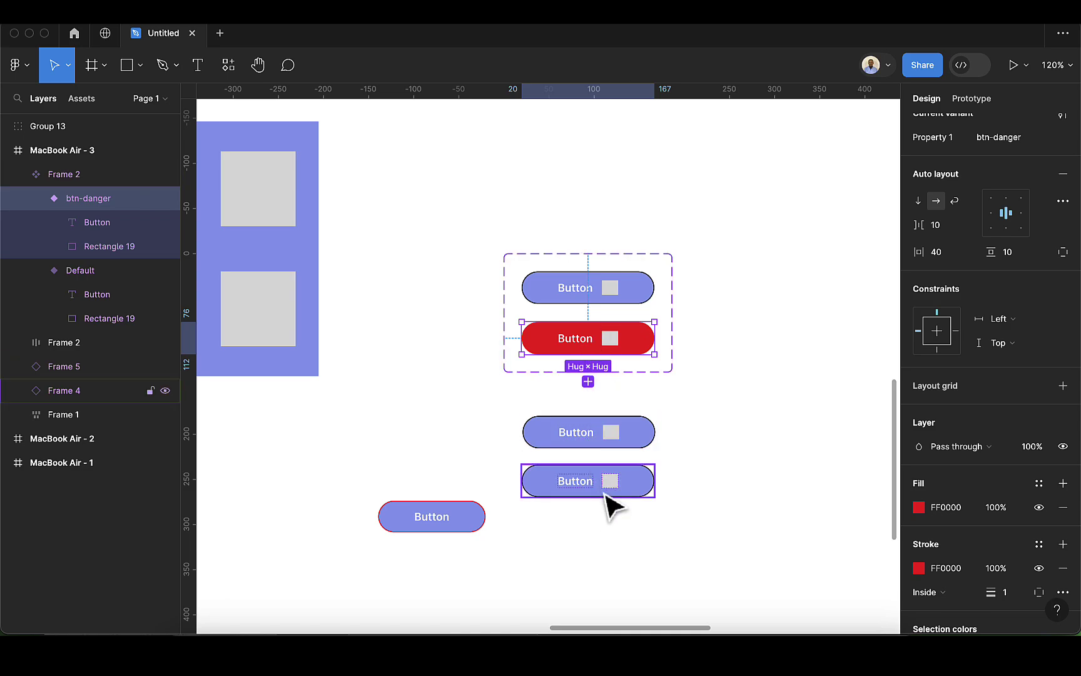
Switch the lower of the two button instances below the component set to the btn-danger variant
click(615, 374)
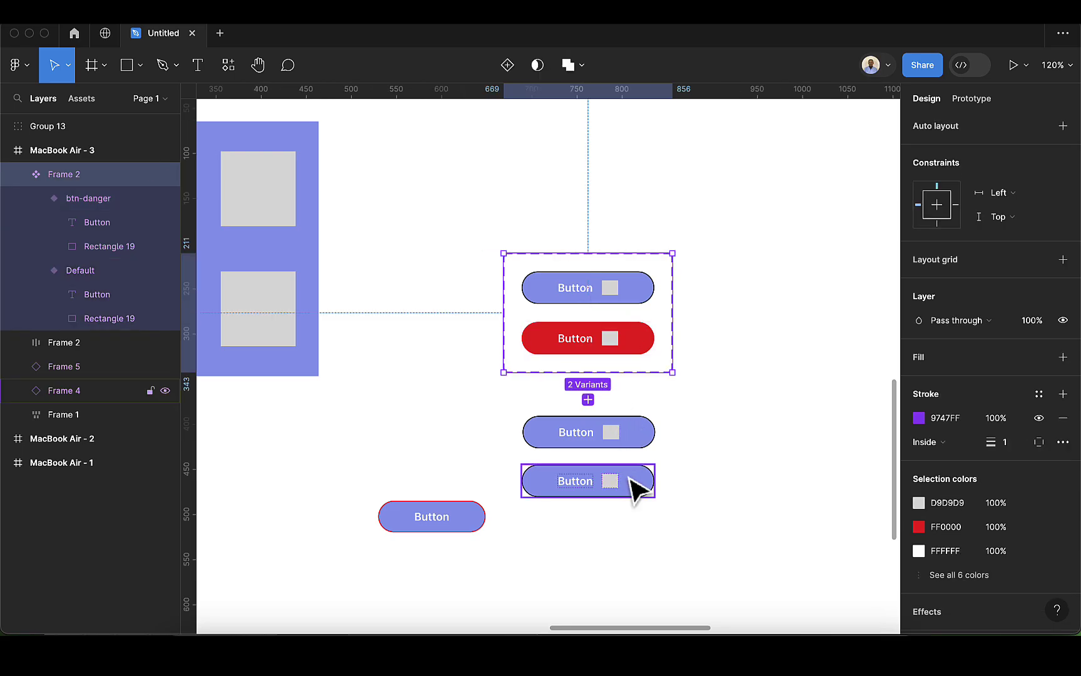
click(632, 481)
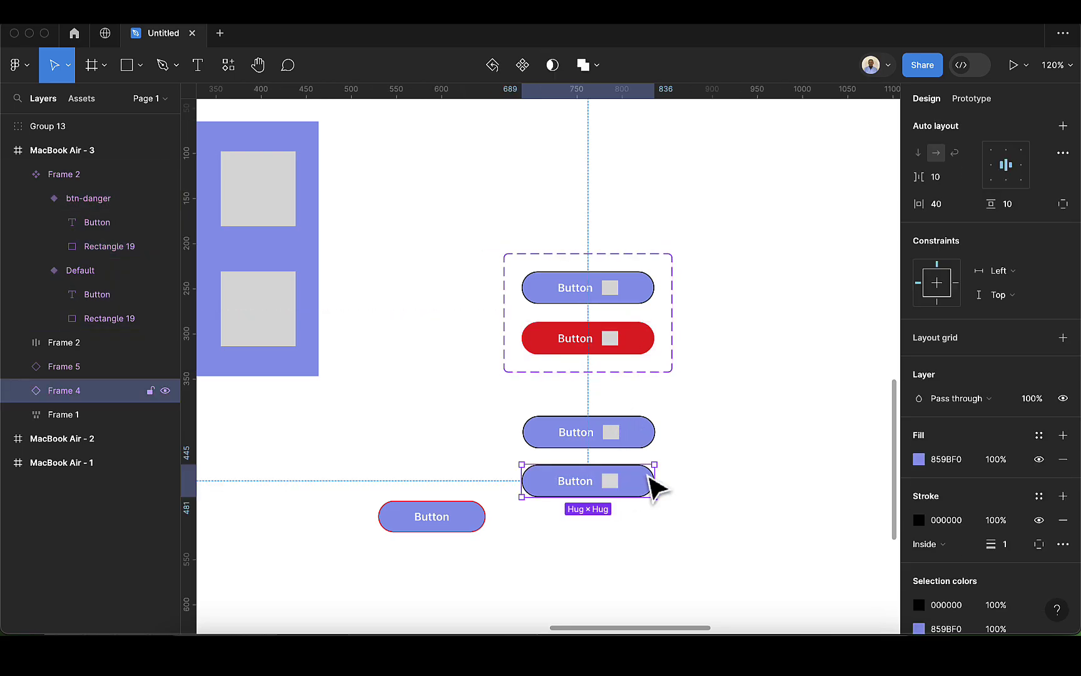
scroll(1009, 309, up, 5)
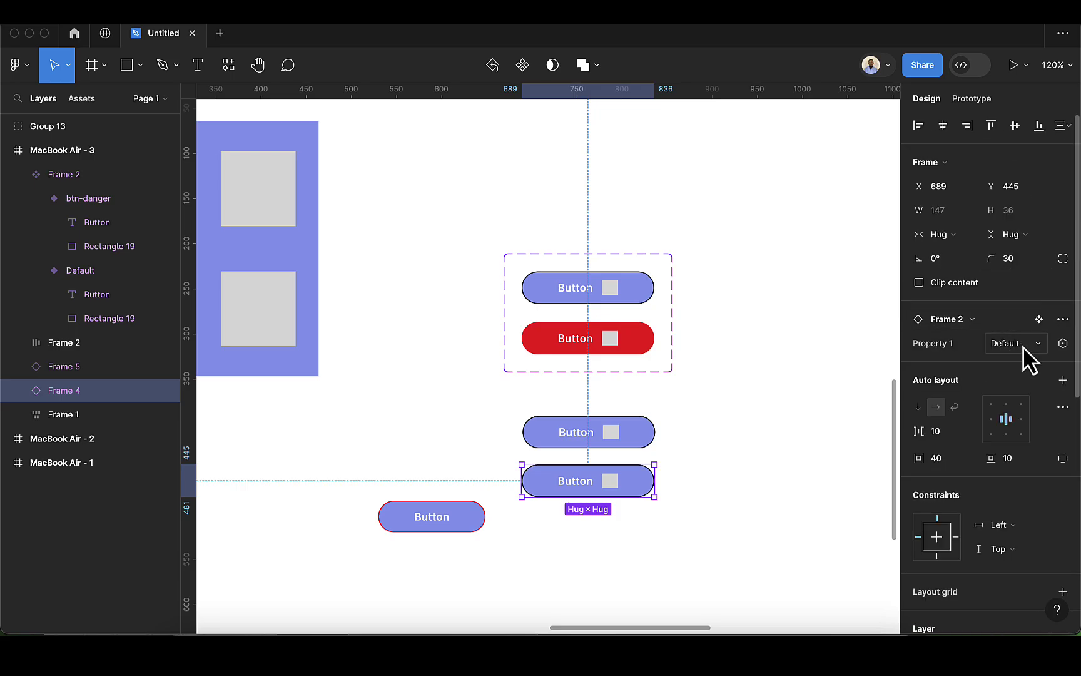
click(1017, 344)
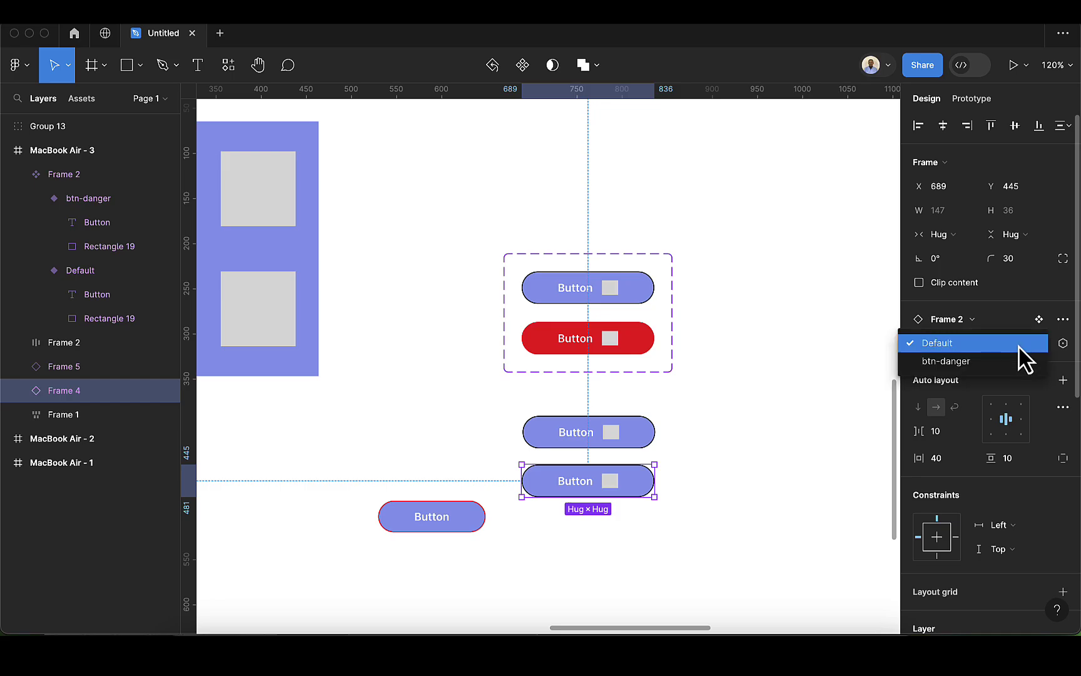
click(1023, 361)
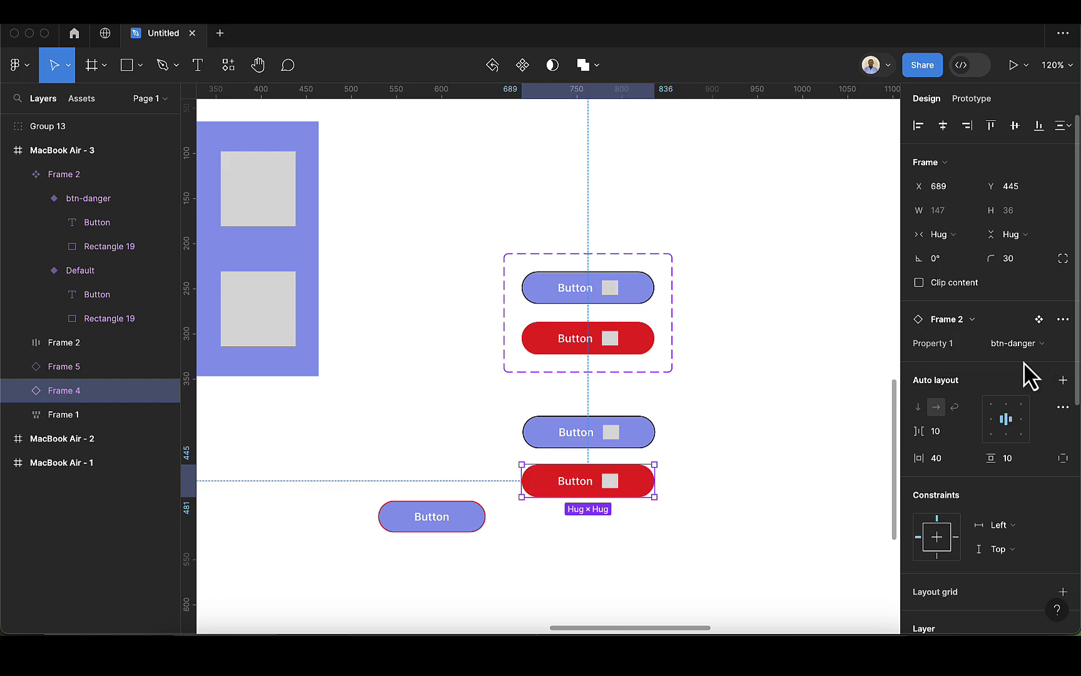
Set the corner radius of the Default button variant to 8
click(588, 340)
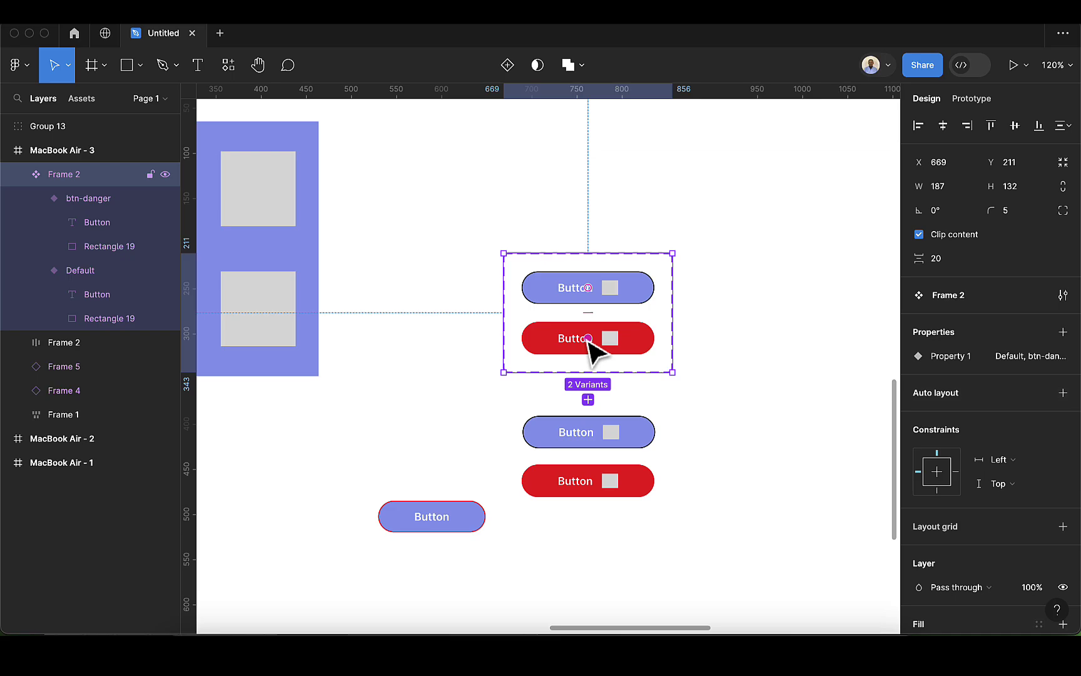
click(611, 290)
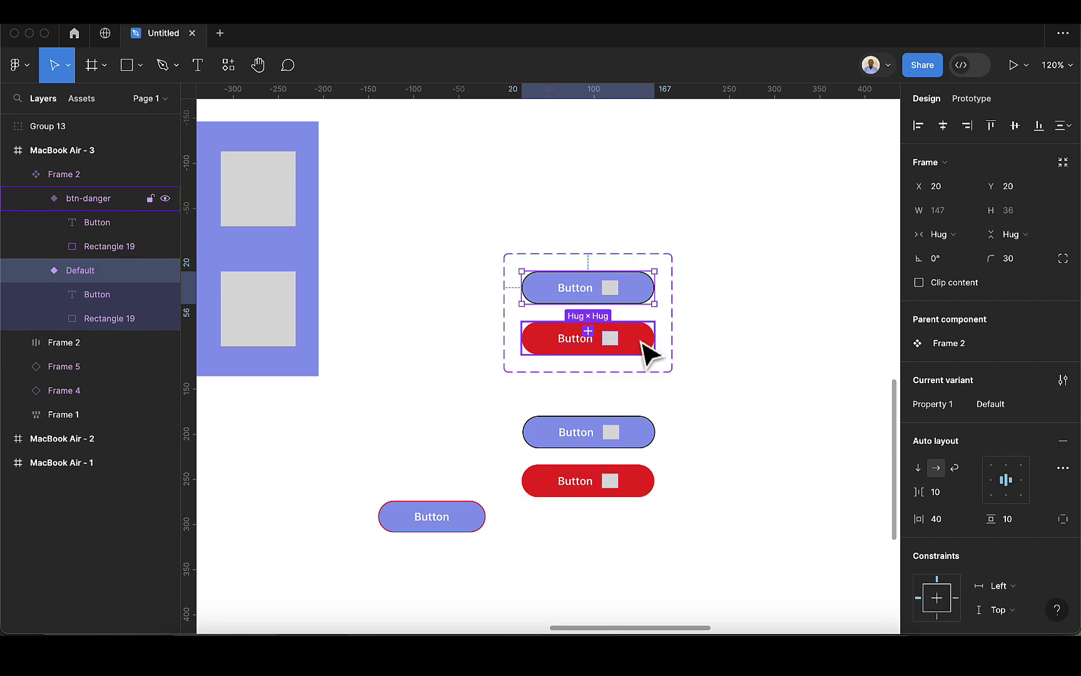
click(1016, 261)
key(BackSpace)
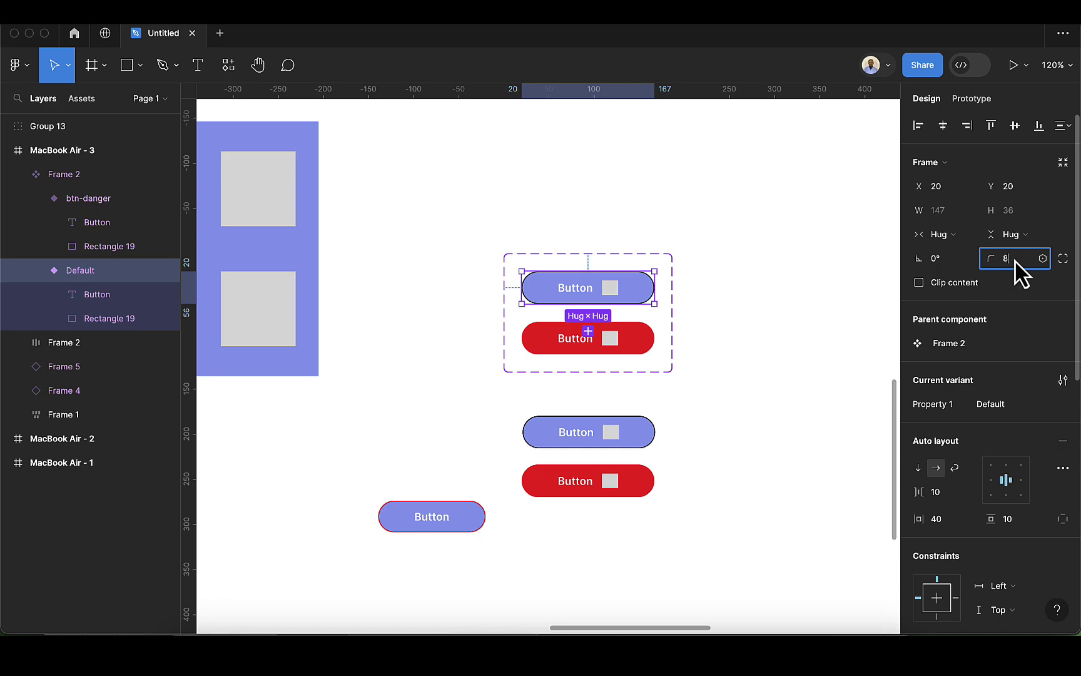
key(Return)
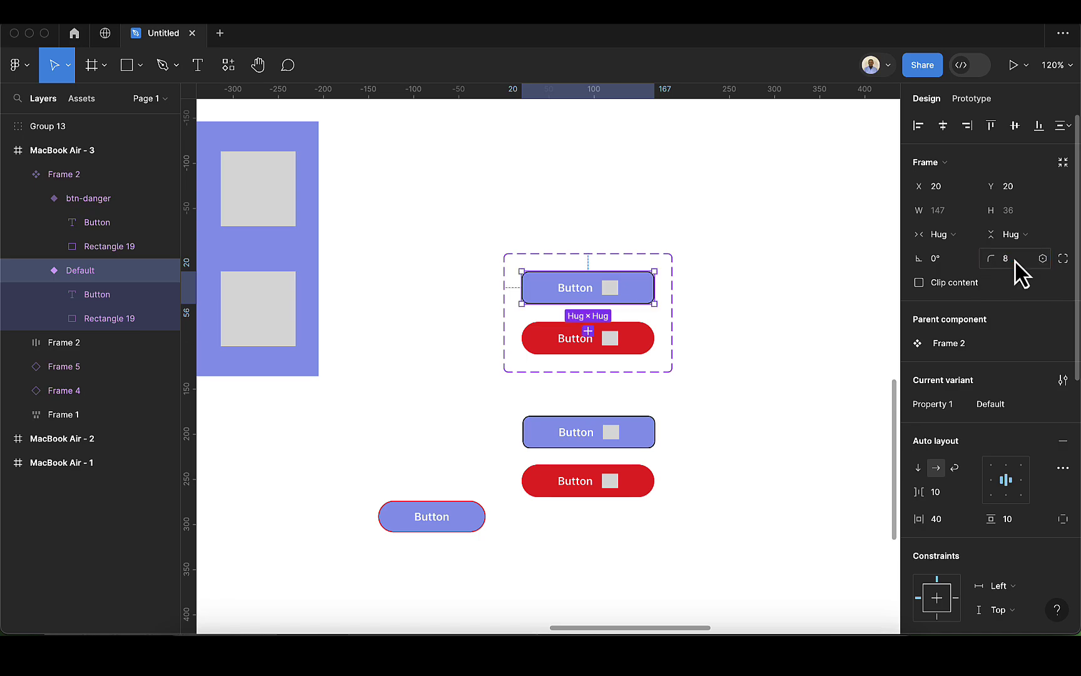
Add a third variant to the button component set and move the set clear of the instances, to about X 661, Y 140
click(621, 369)
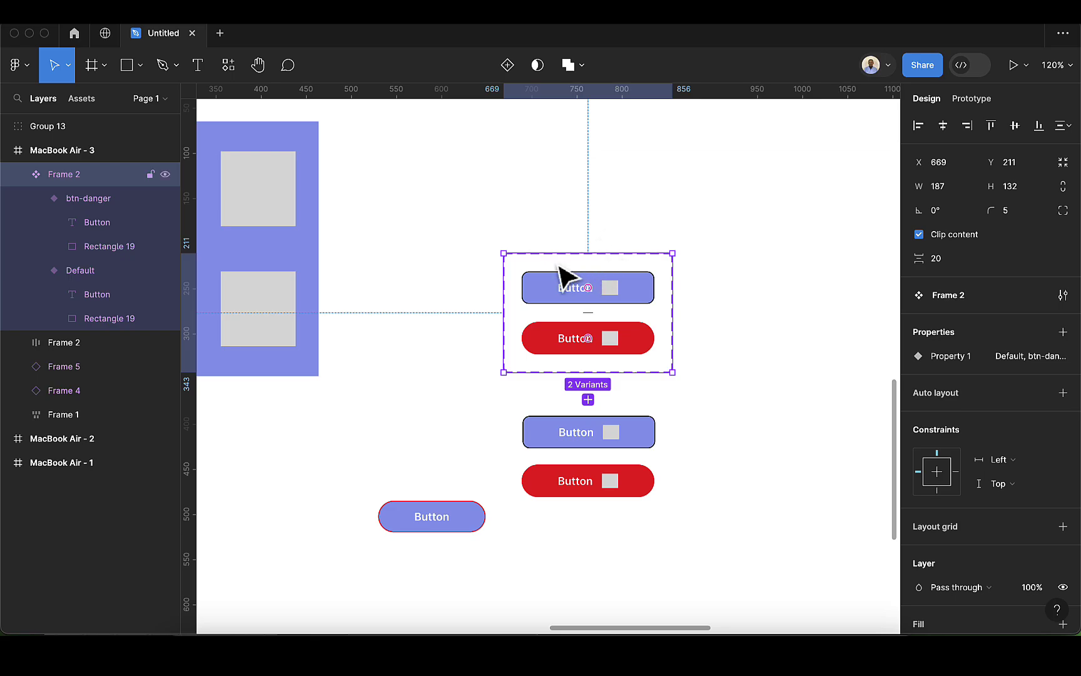
click(507, 65)
key(Escape)
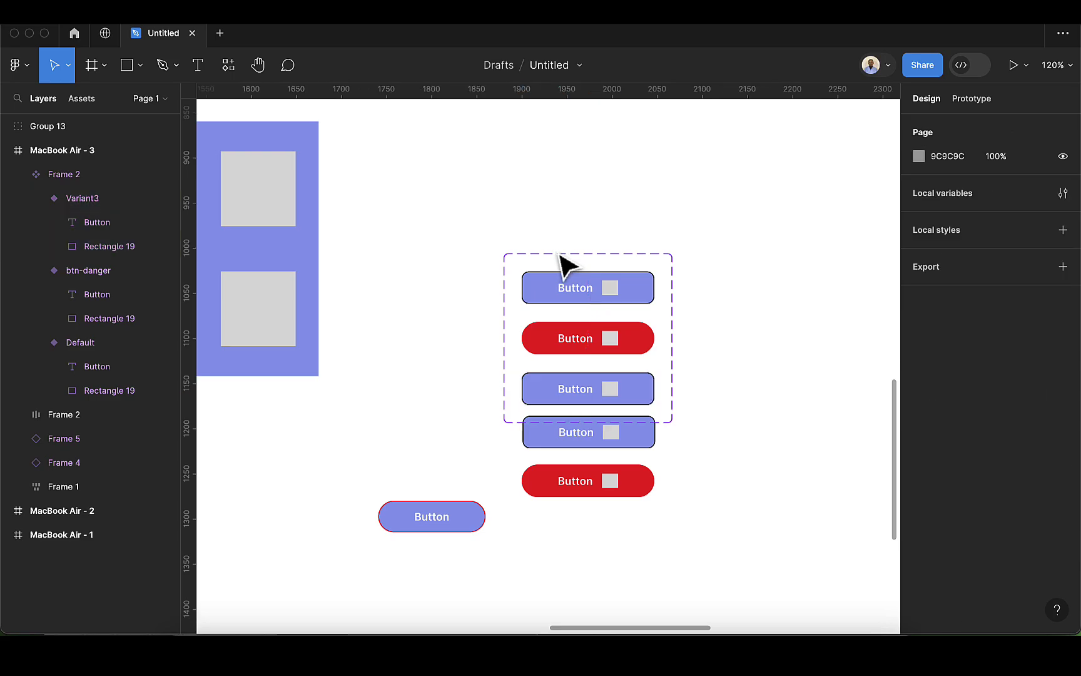
click(567, 252)
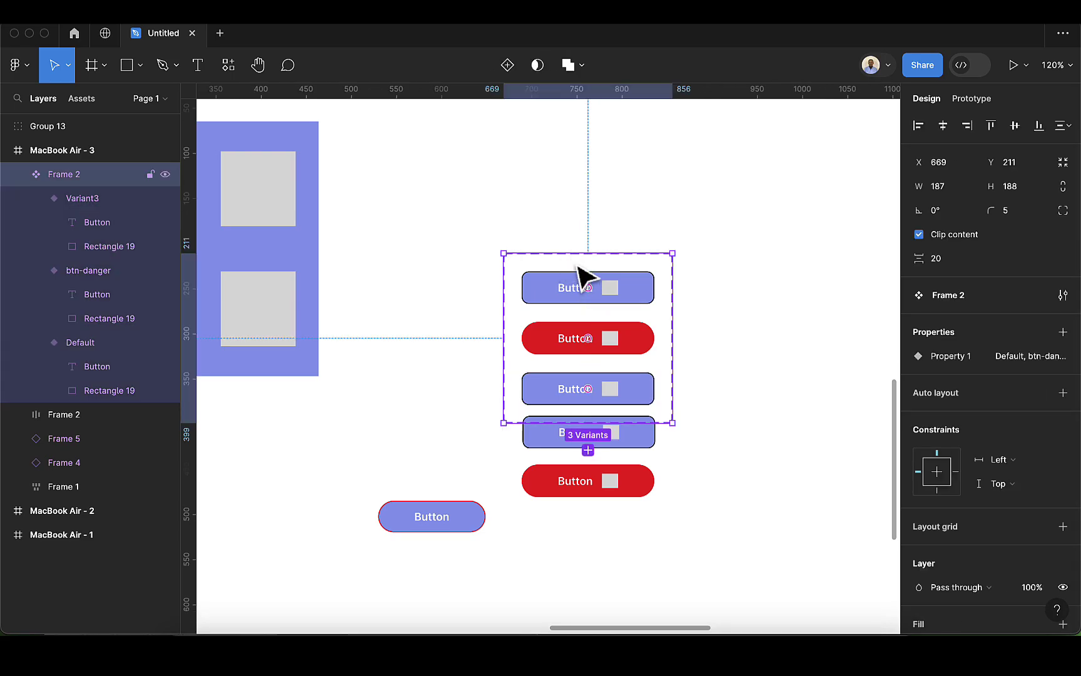
drag(580, 276, 571, 209)
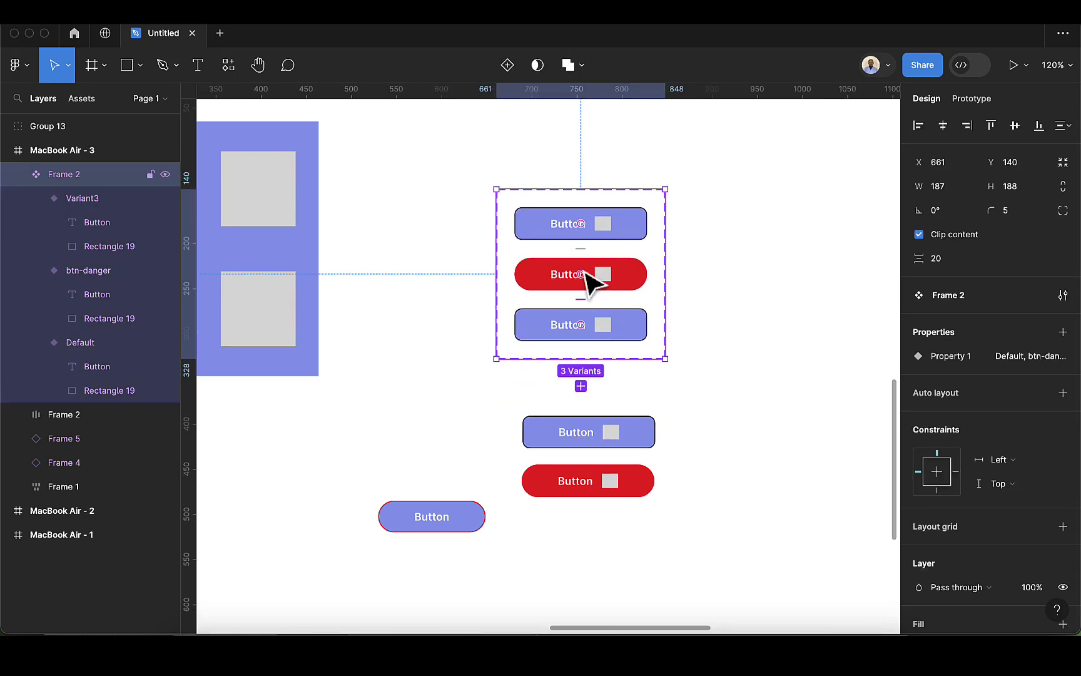
Rename the third button variant as btn-success
click(602, 322)
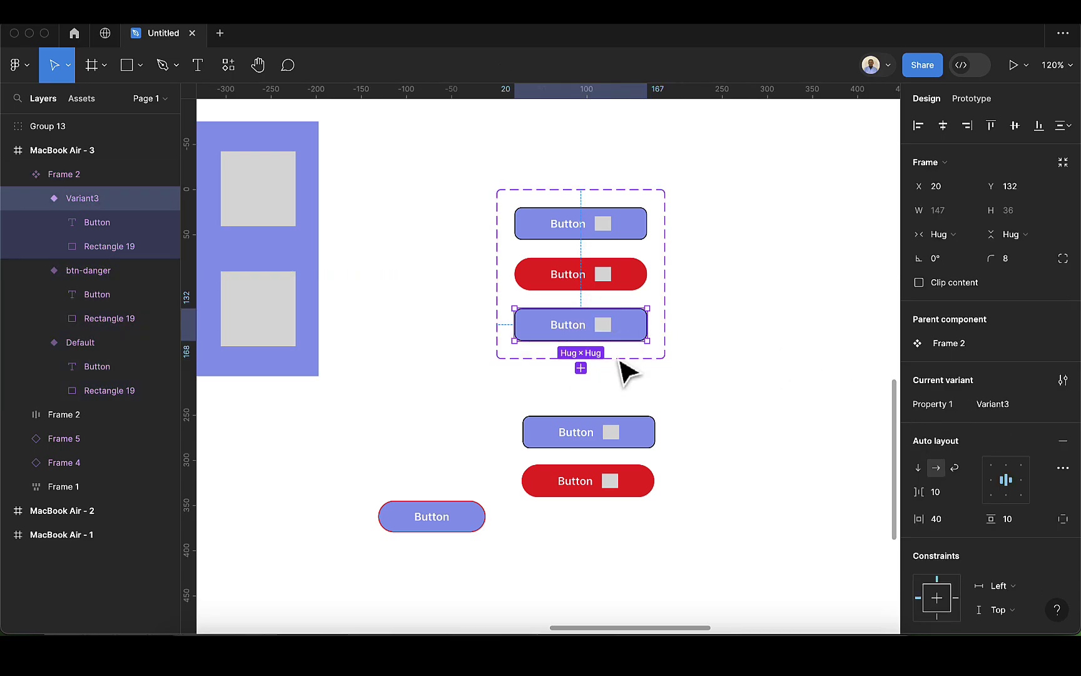
click(1003, 406)
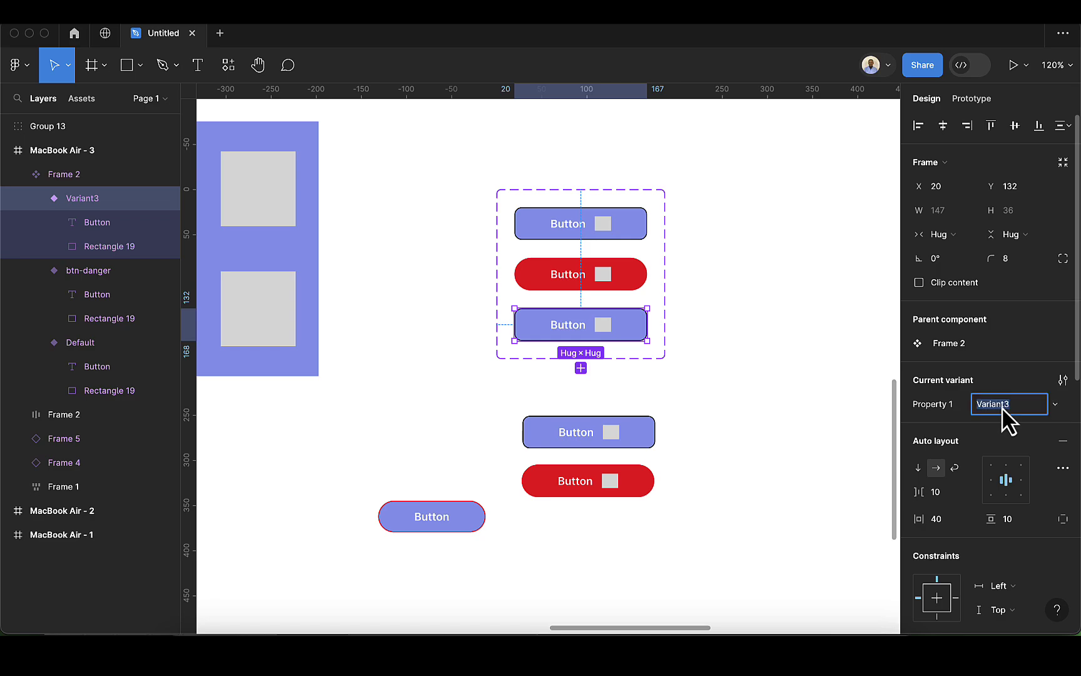
key(BackSpace)
key(Return)
Set both the fill and the stroke of the btn-success variant to green 0CB03A
scroll(931, 560, down, 8)
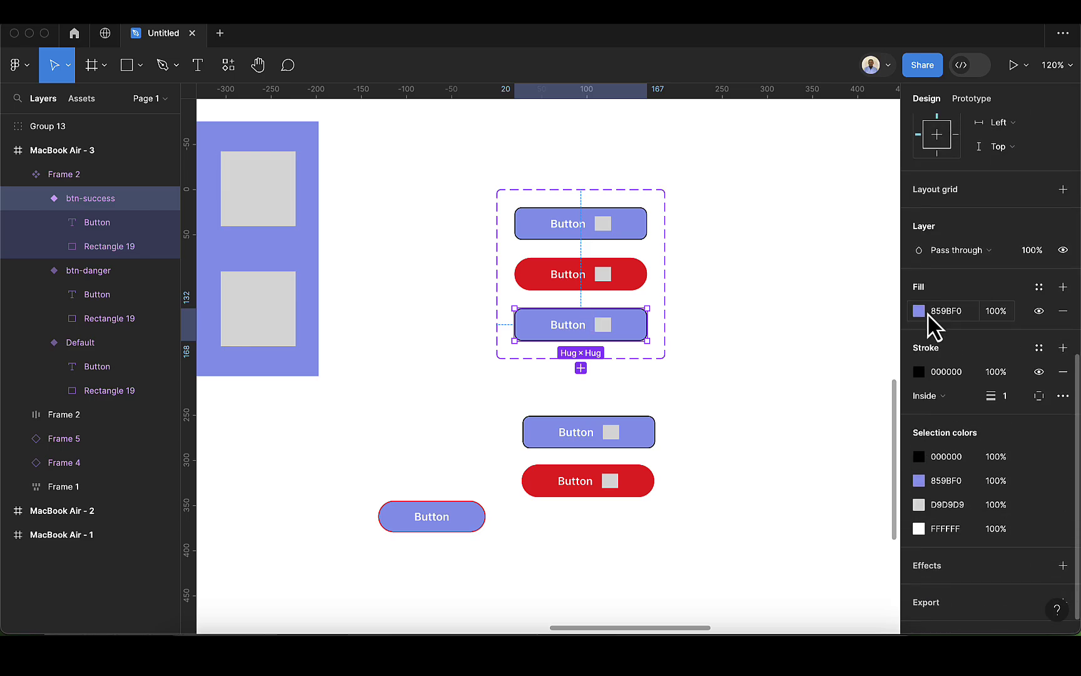
click(919, 311)
click(812, 443)
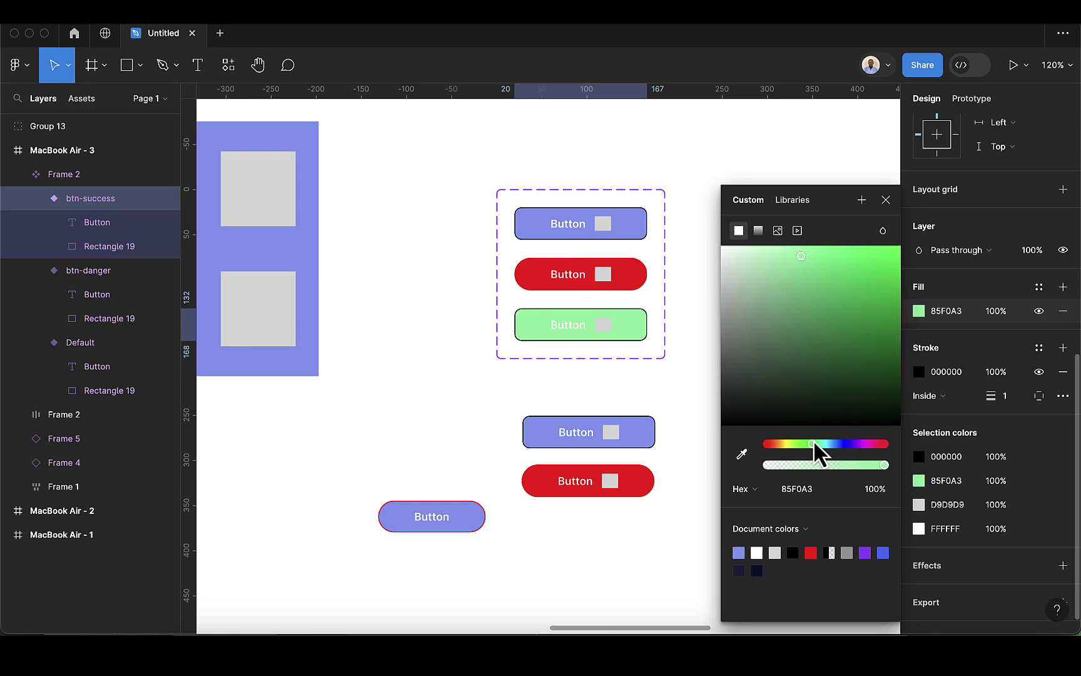
drag(825, 394, 888, 301)
click(919, 457)
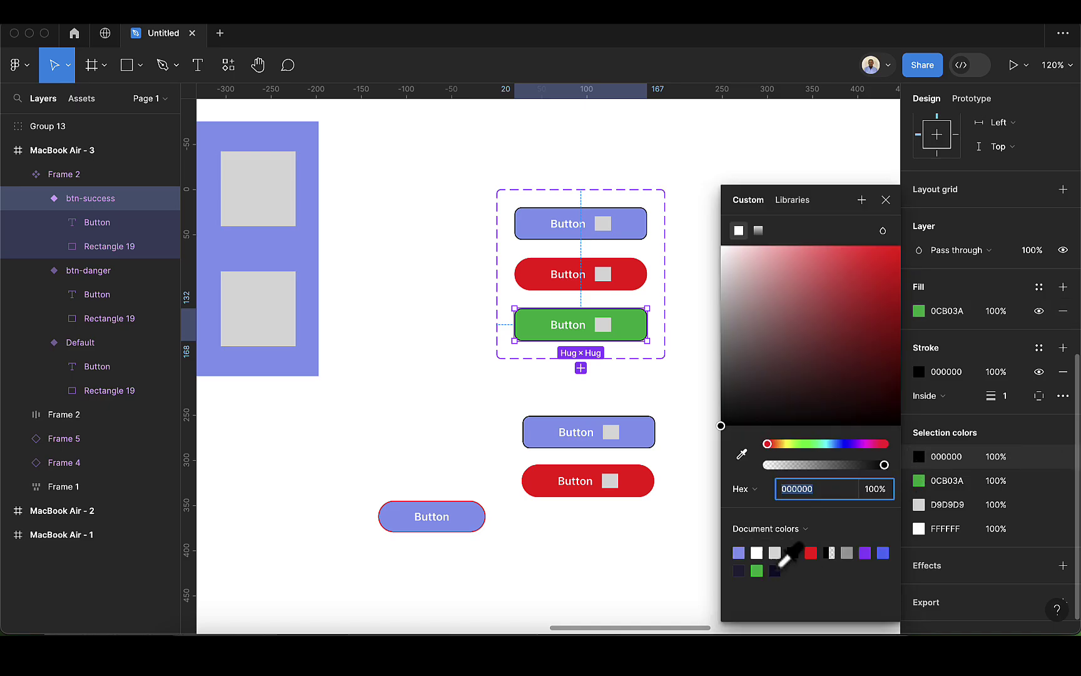
click(756, 571)
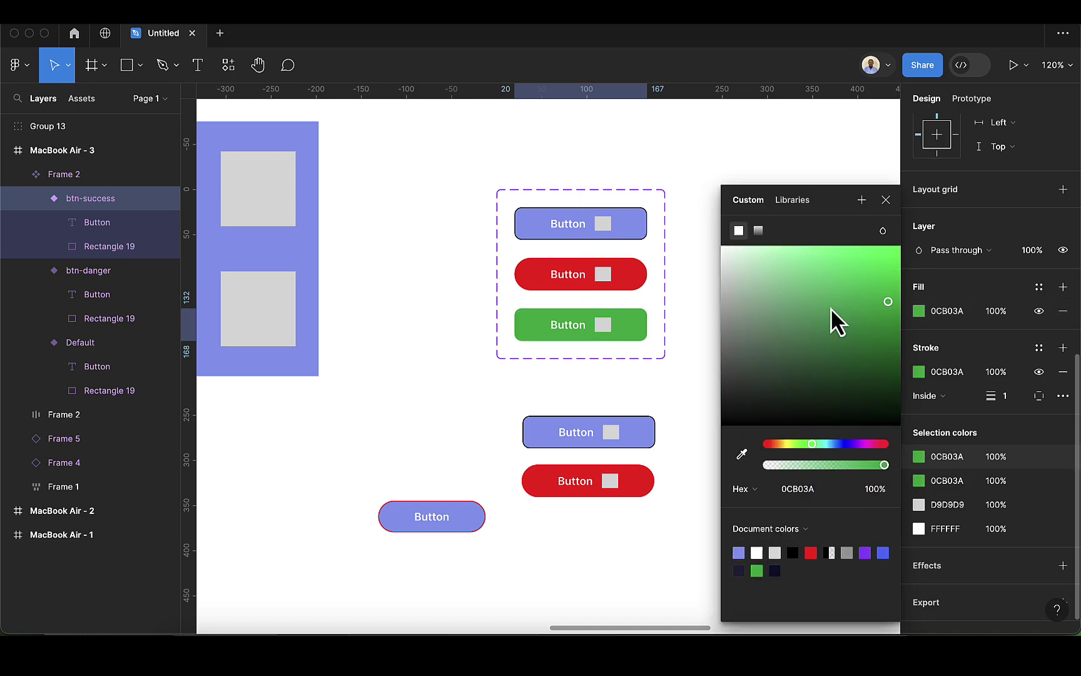
click(886, 200)
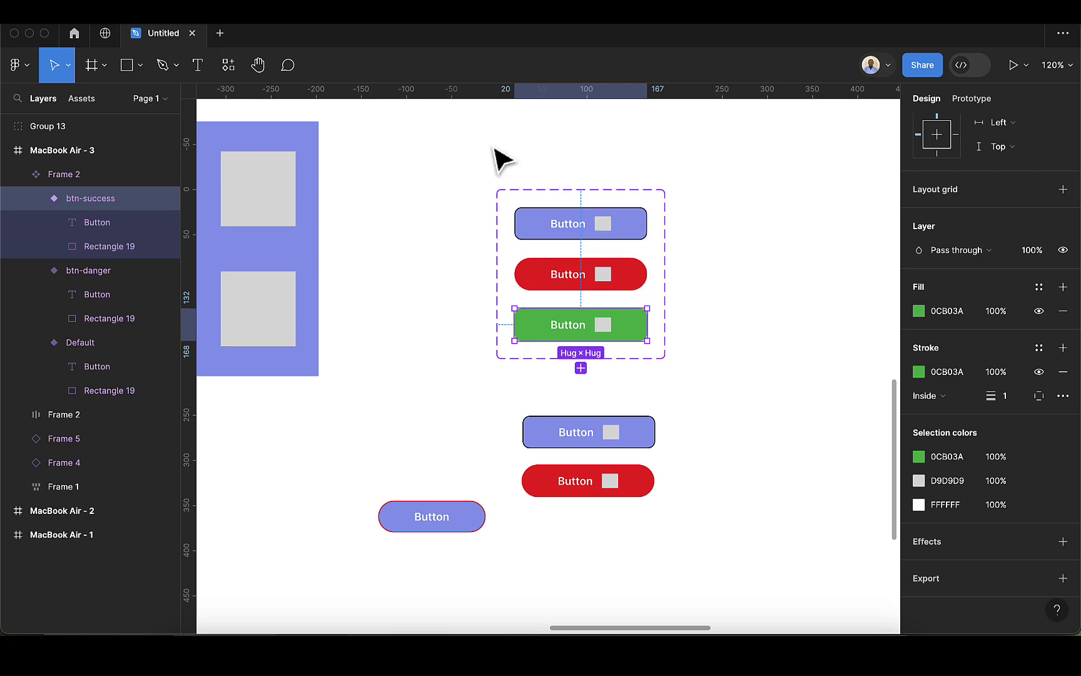
Place a new instance of the Frame 2 button component below the red instance, at about X 692, Y 489
click(82, 100)
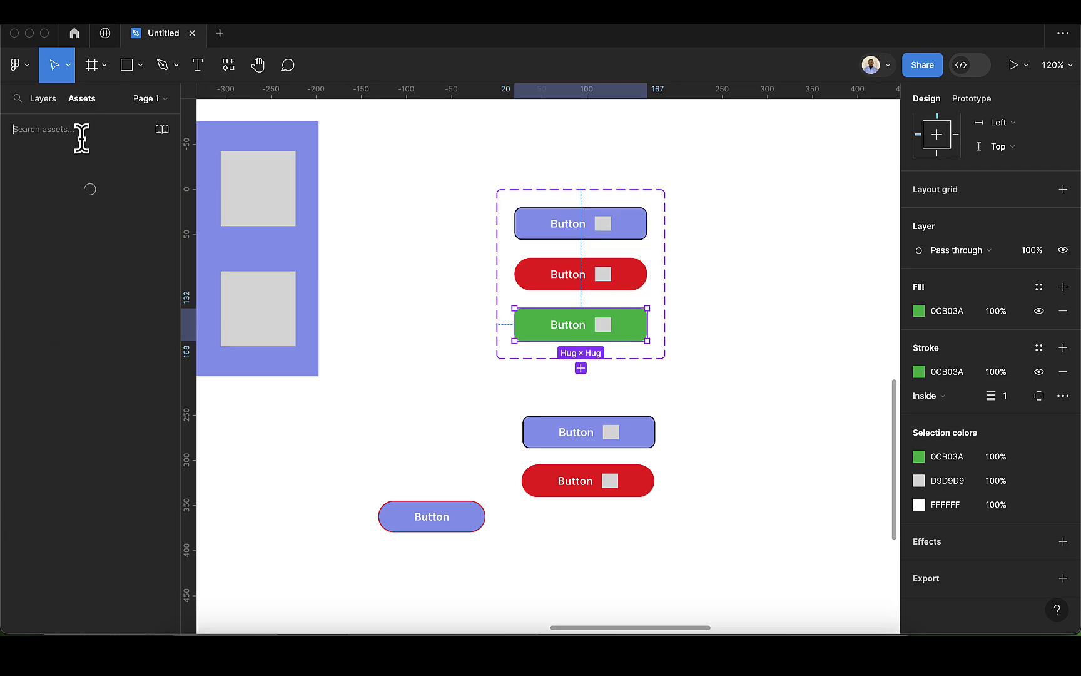
drag(81, 255, 580, 530)
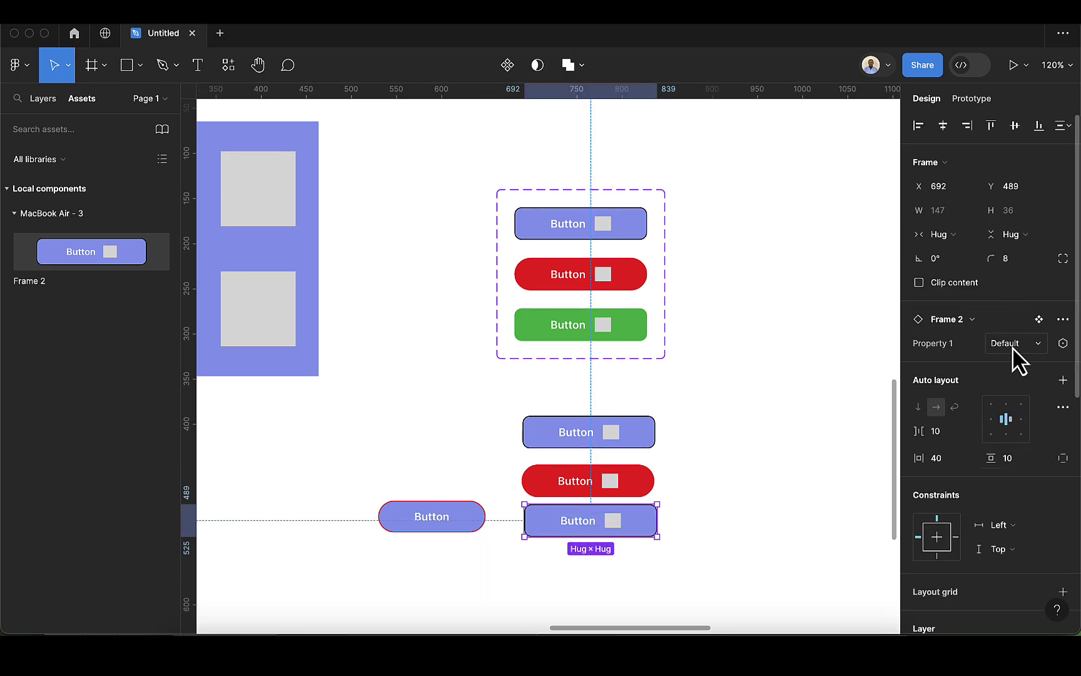
Switch the lowest button instance to btn-success and set the btn-success variant's corner radius to 15
click(1036, 345)
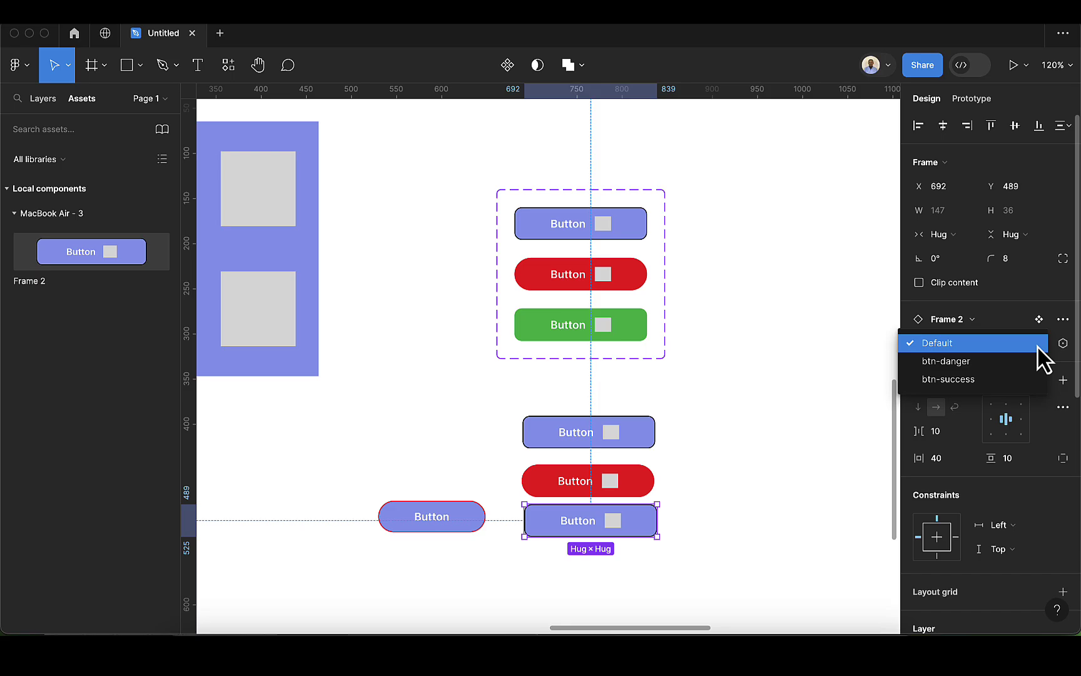
click(1021, 377)
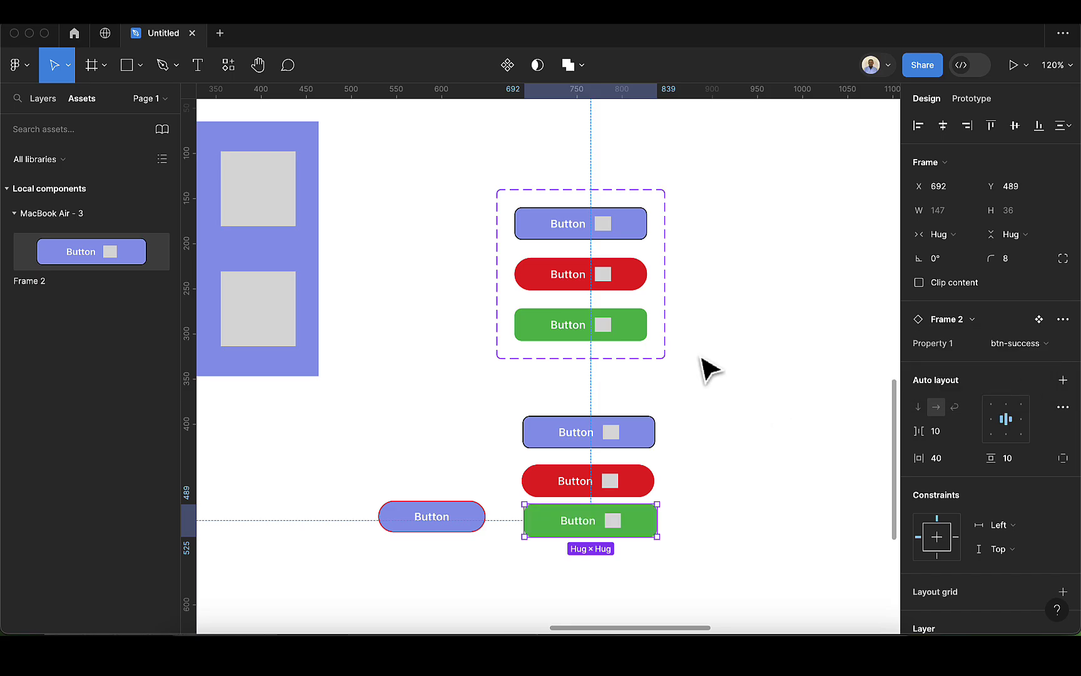
click(635, 333)
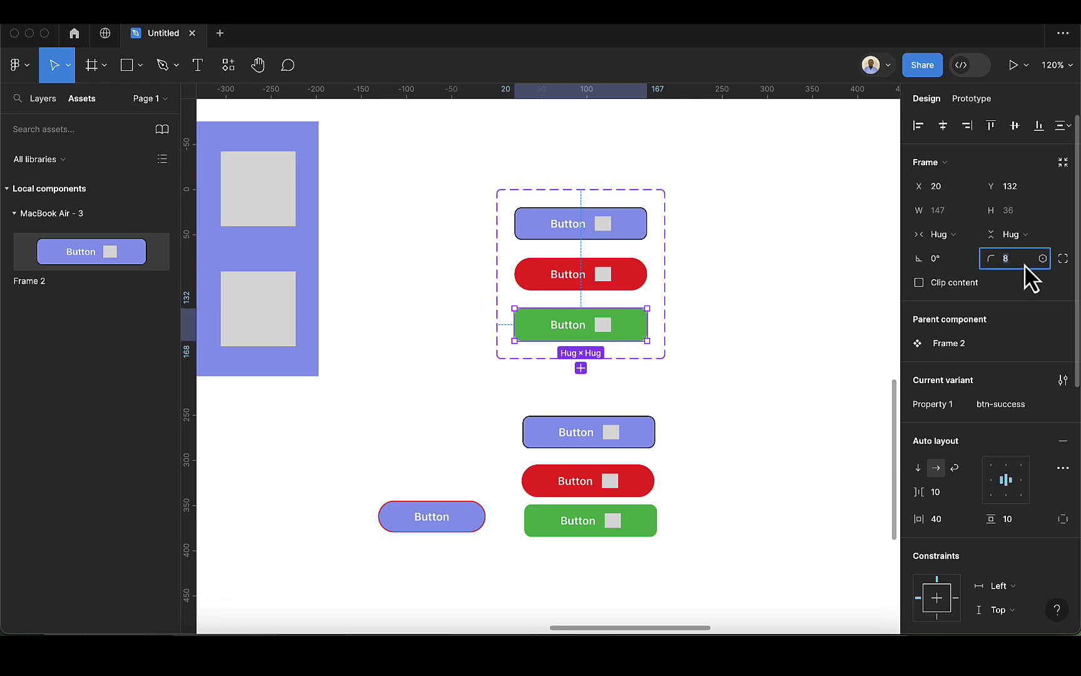
text(15)
key(Return)
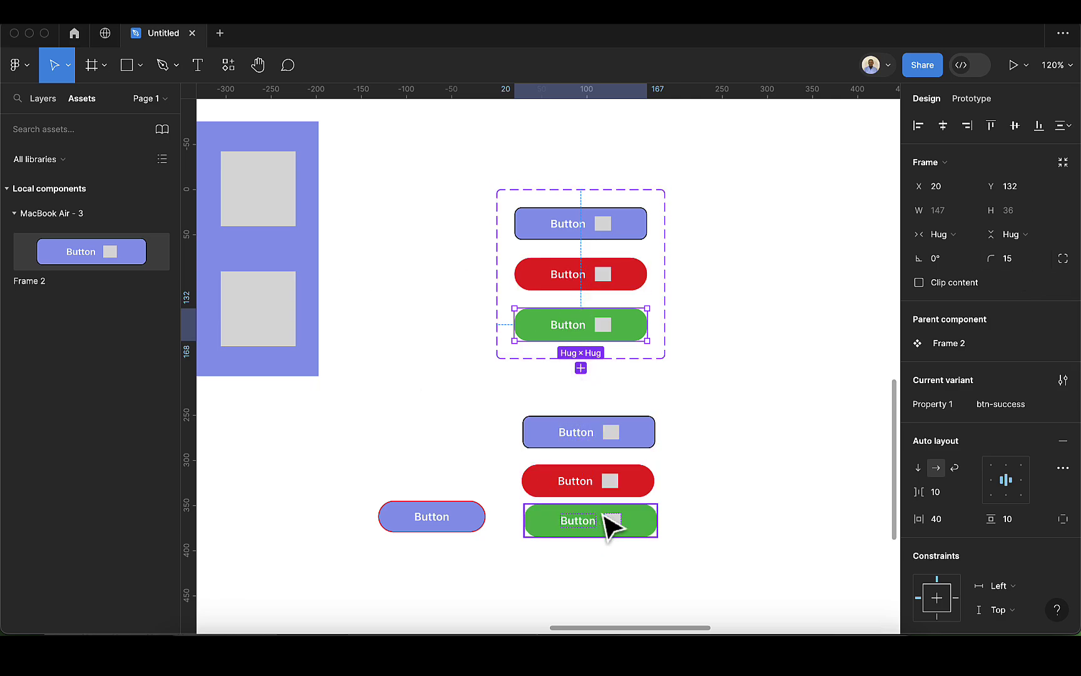
Place two more Frame 2 instances at about X 880, Y 437 and X 867, Y 499, and switch the upper one to btn-danger
drag(92, 251, 739, 483)
drag(137, 251, 782, 539)
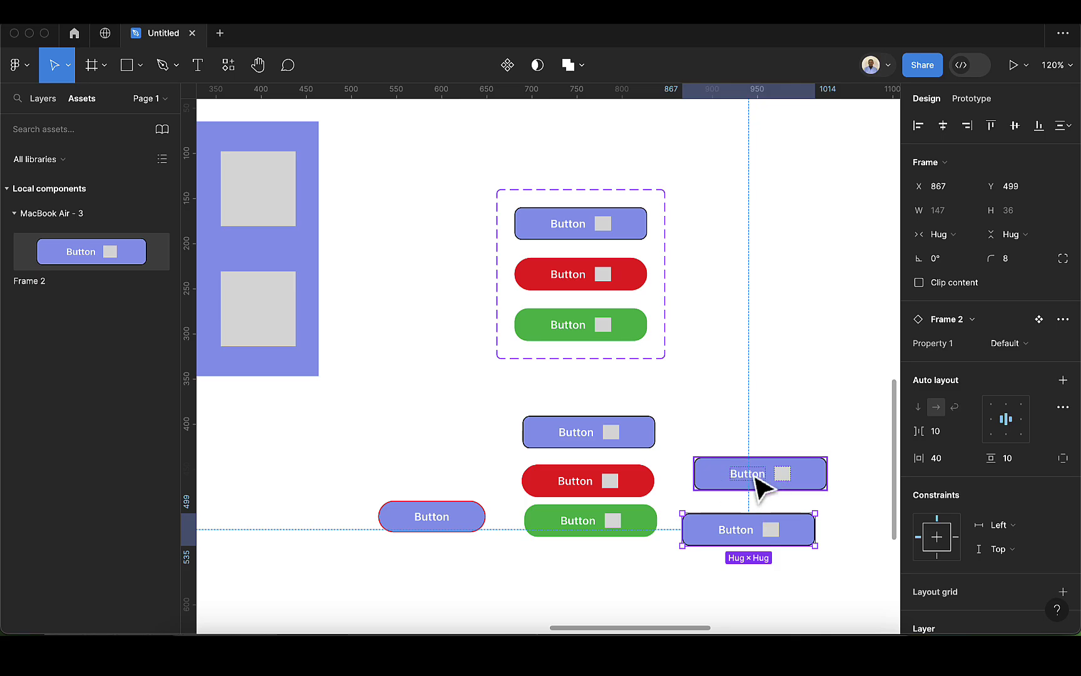
click(756, 479)
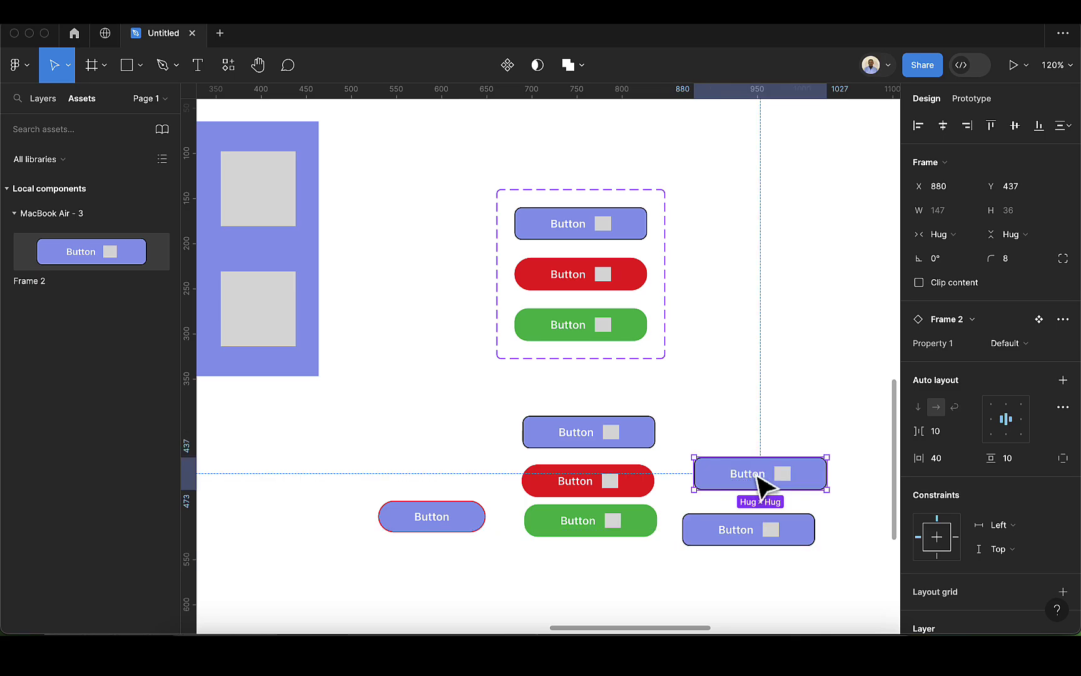
click(1020, 346)
click(1017, 362)
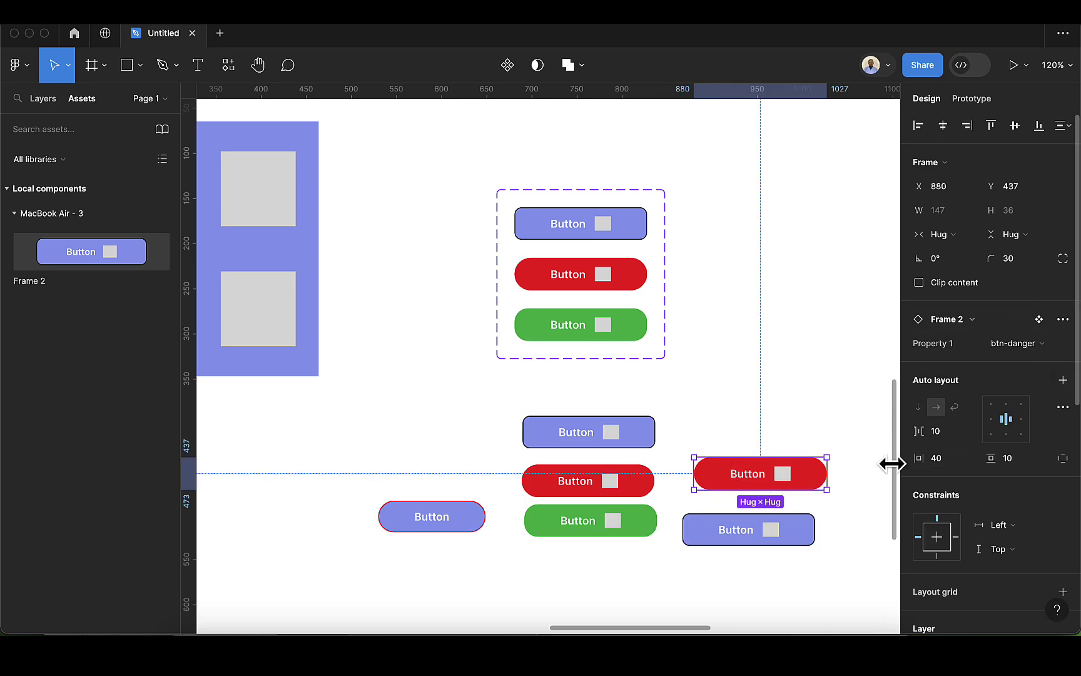
click(776, 443)
Add a new MacBook Air frame (1280×832) and move it beside MacBook Air - 3, to about X 2550, Y 795
scroll(776, 442, down, 5)
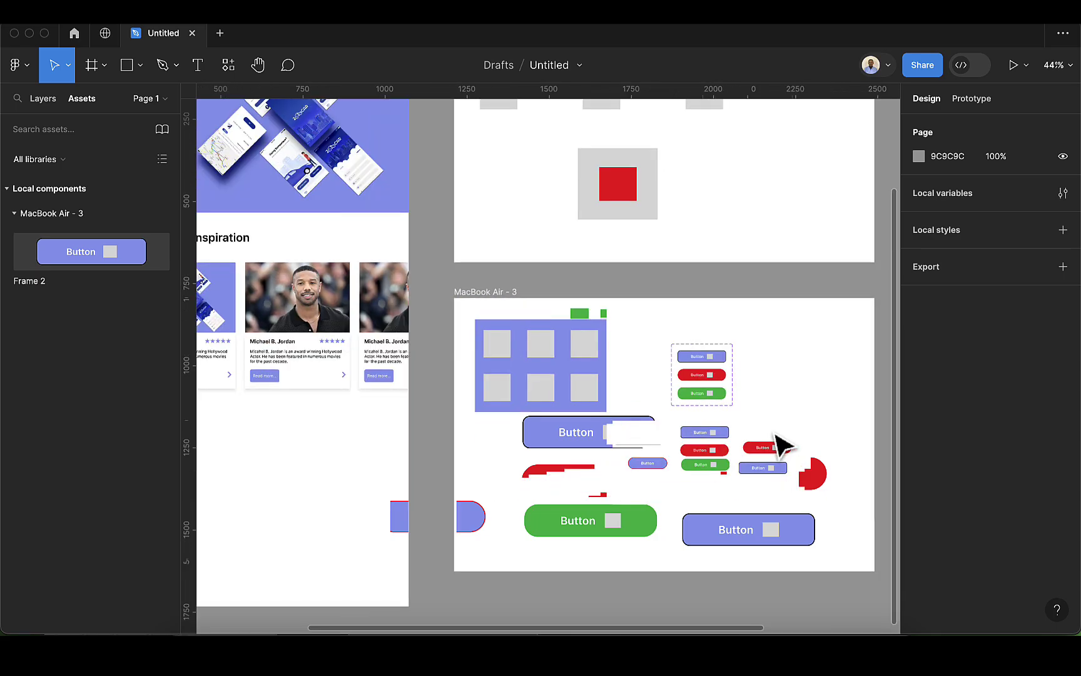
scroll(782, 445, down, 3)
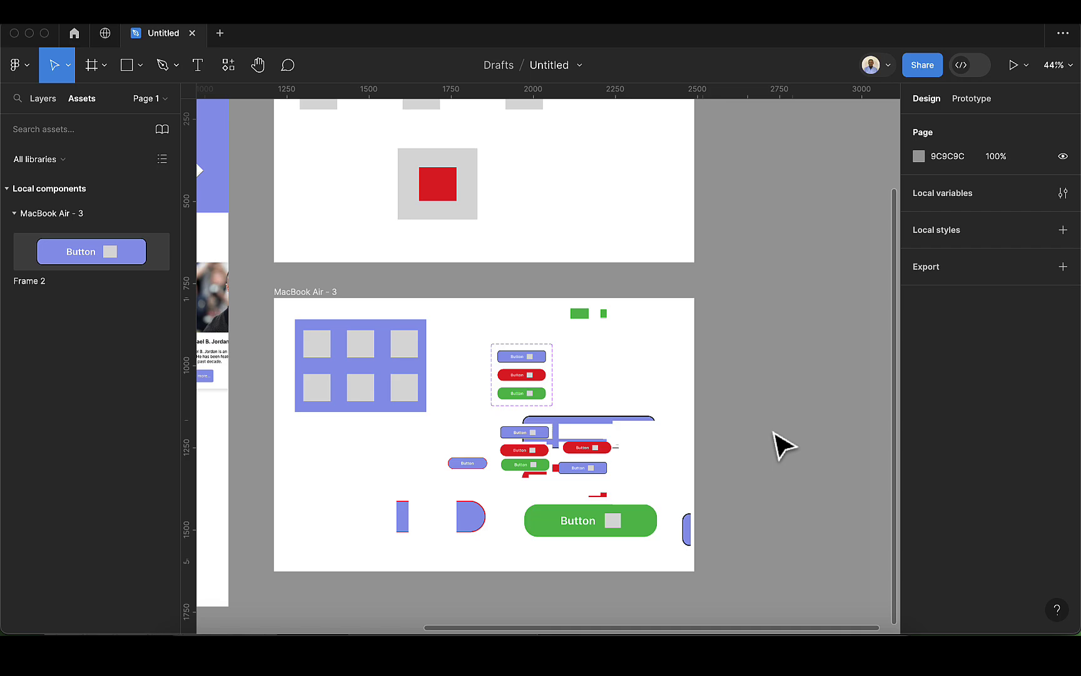
scroll(783, 446, right, 4)
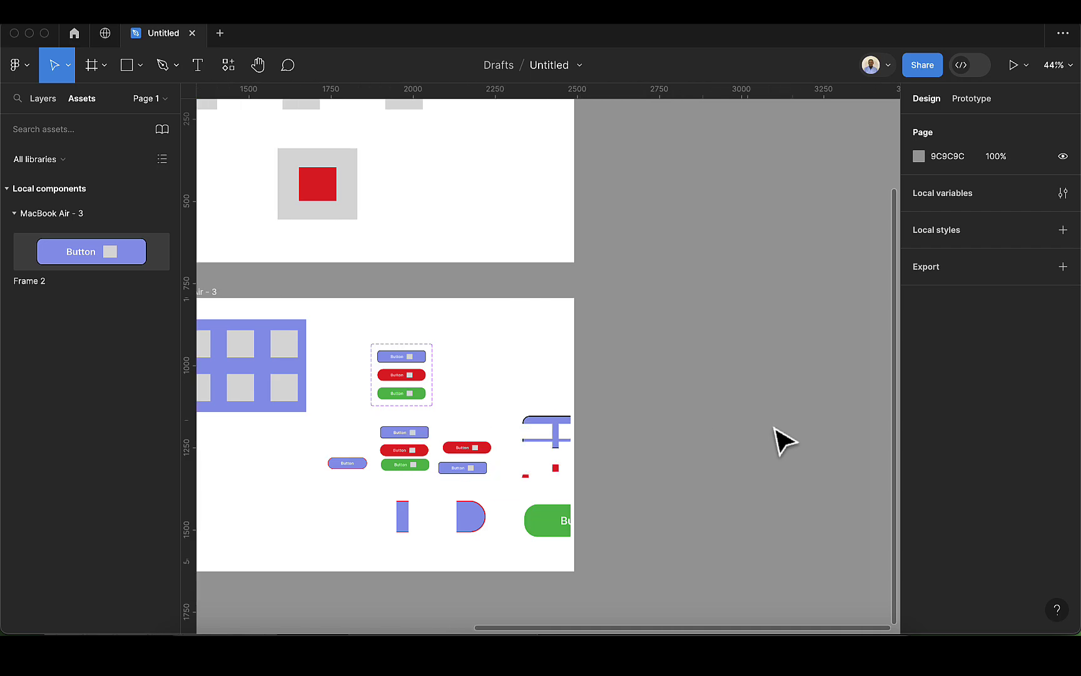
click(92, 68)
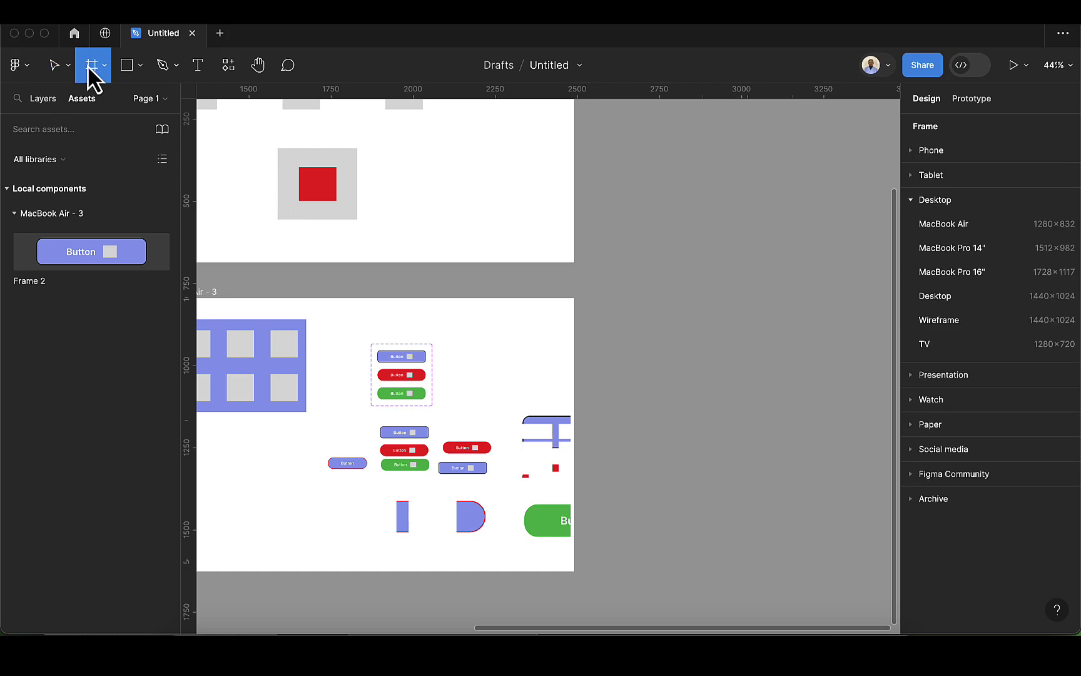
click(987, 229)
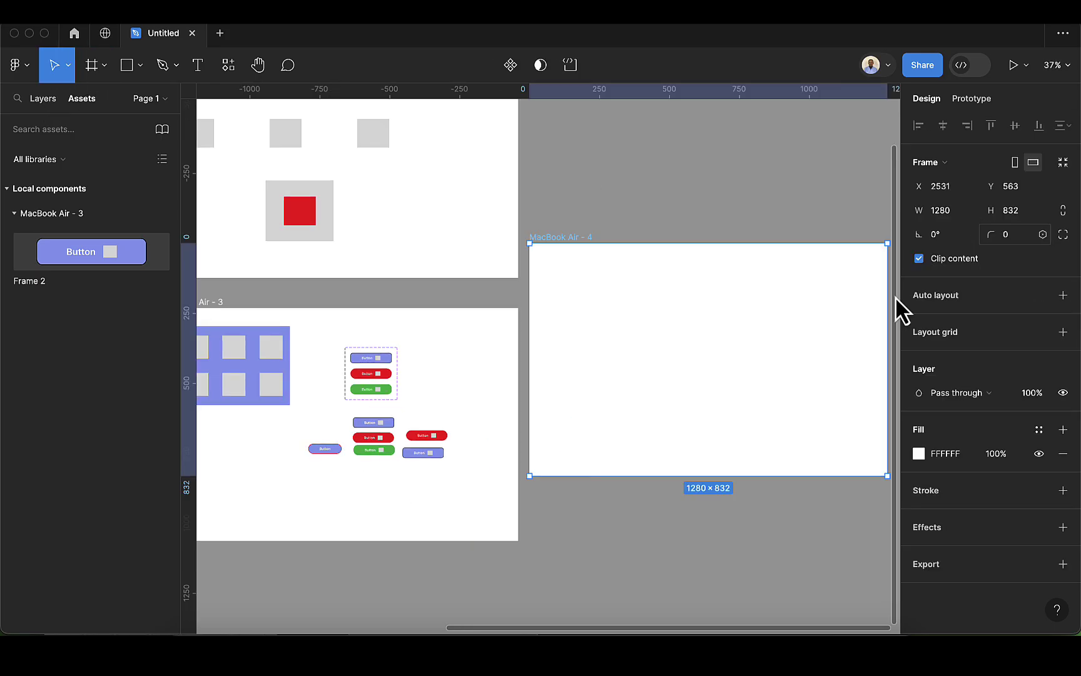
drag(669, 359, 675, 417)
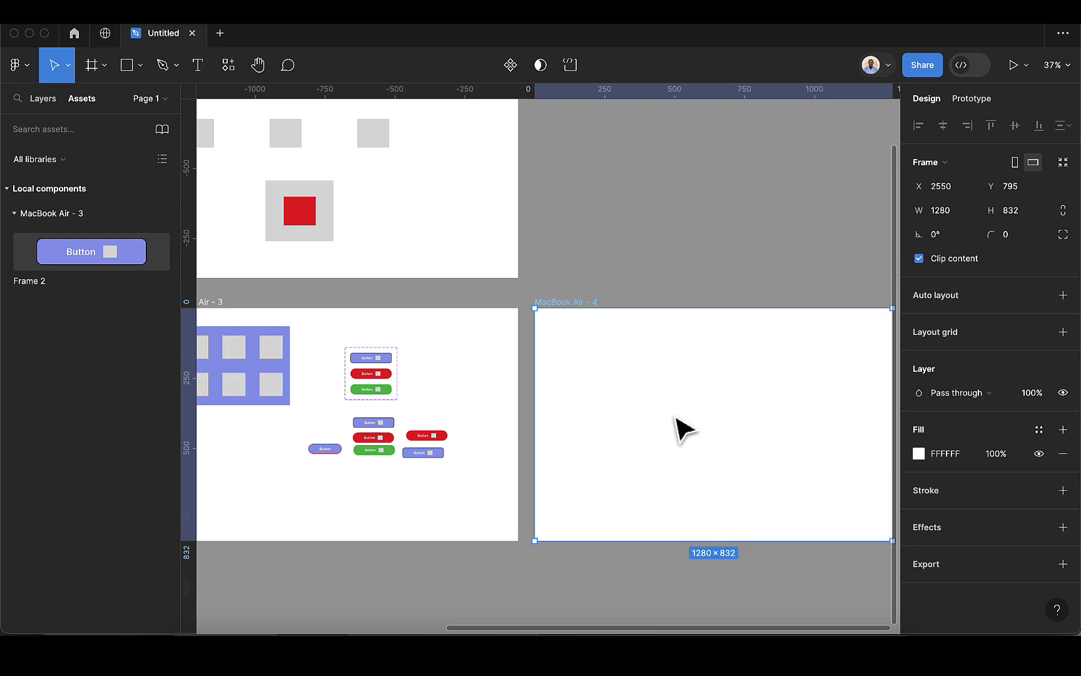
Add a layout grid to the MacBook Air - 4 frame and change it to 12 columns
scroll(684, 431, right, 2)
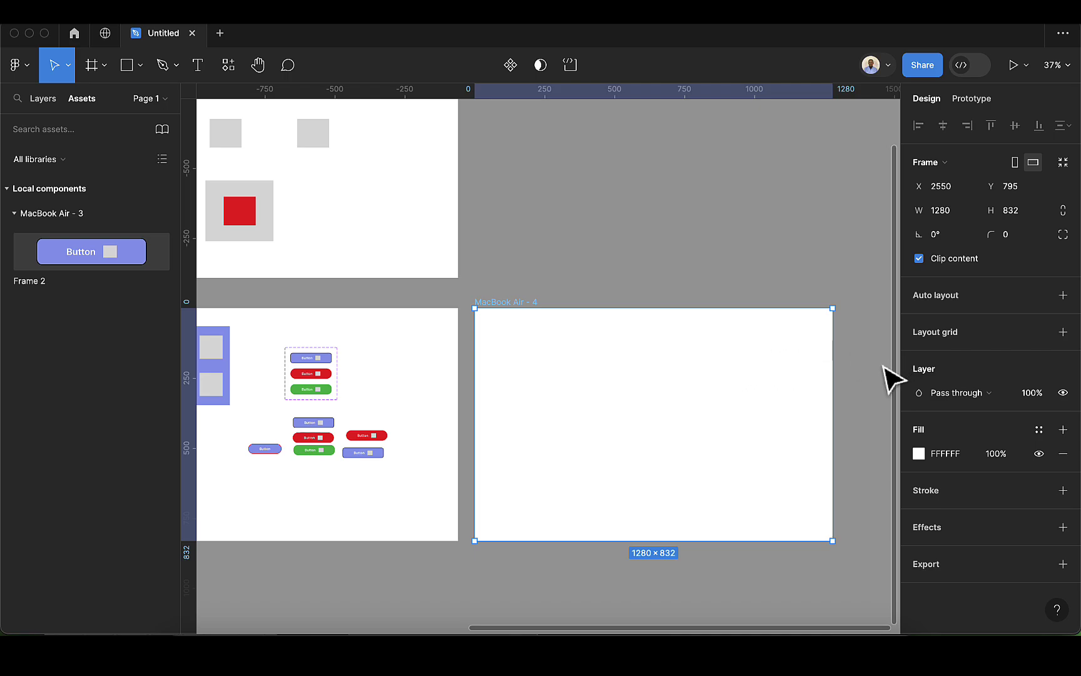
scroll(869, 386, up, 5)
scroll(868, 386, right, 3)
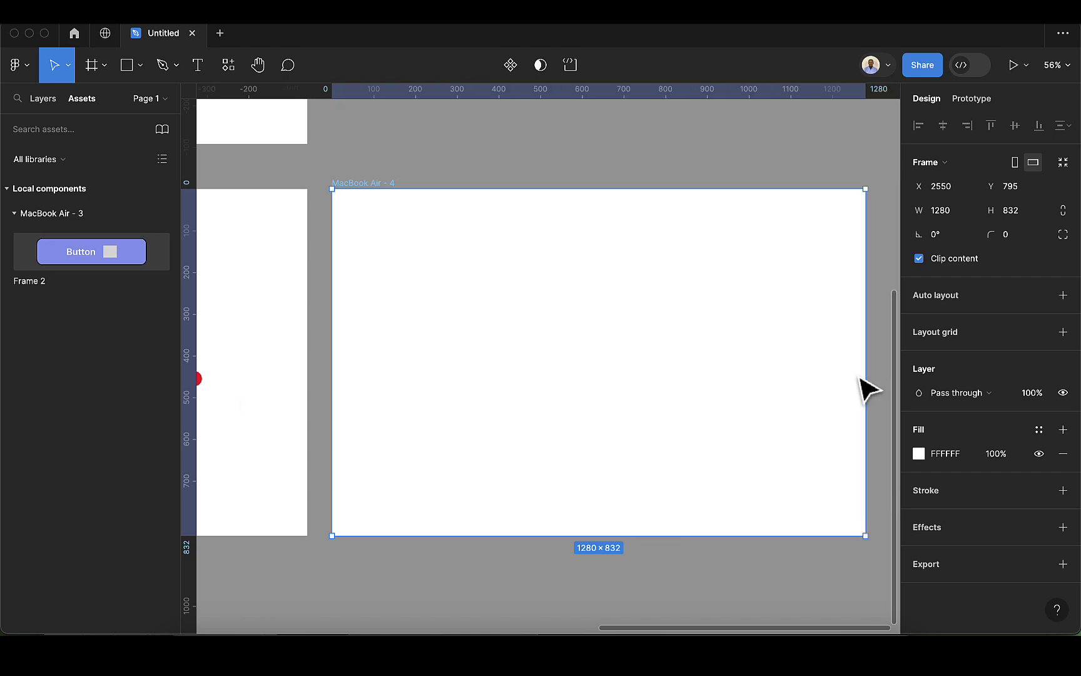
click(1064, 332)
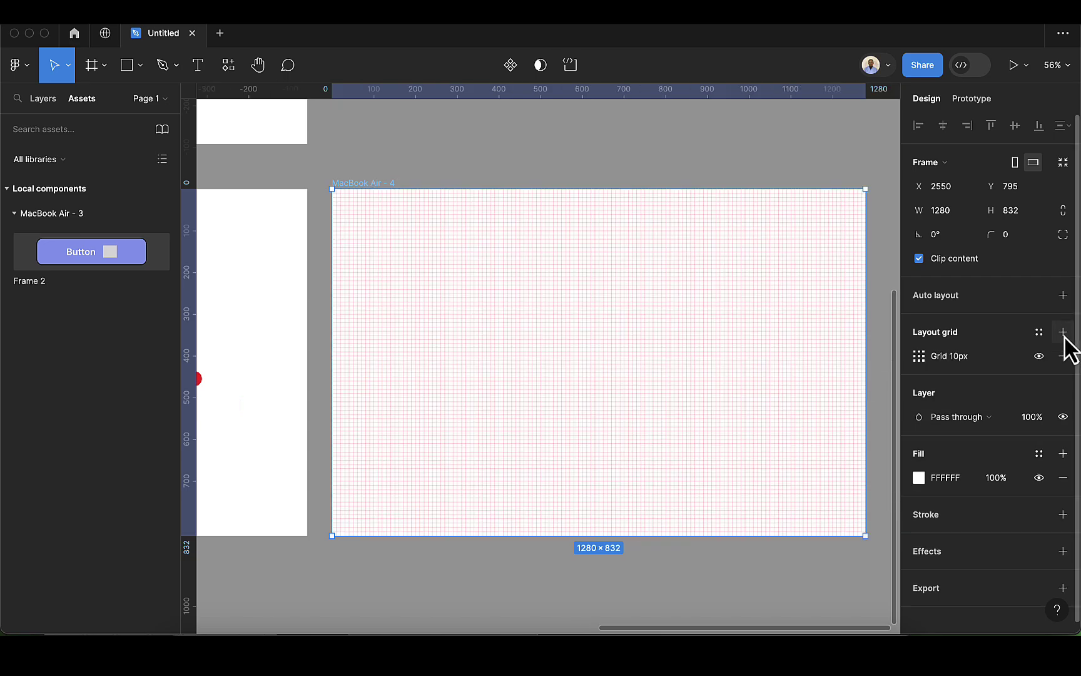
click(918, 356)
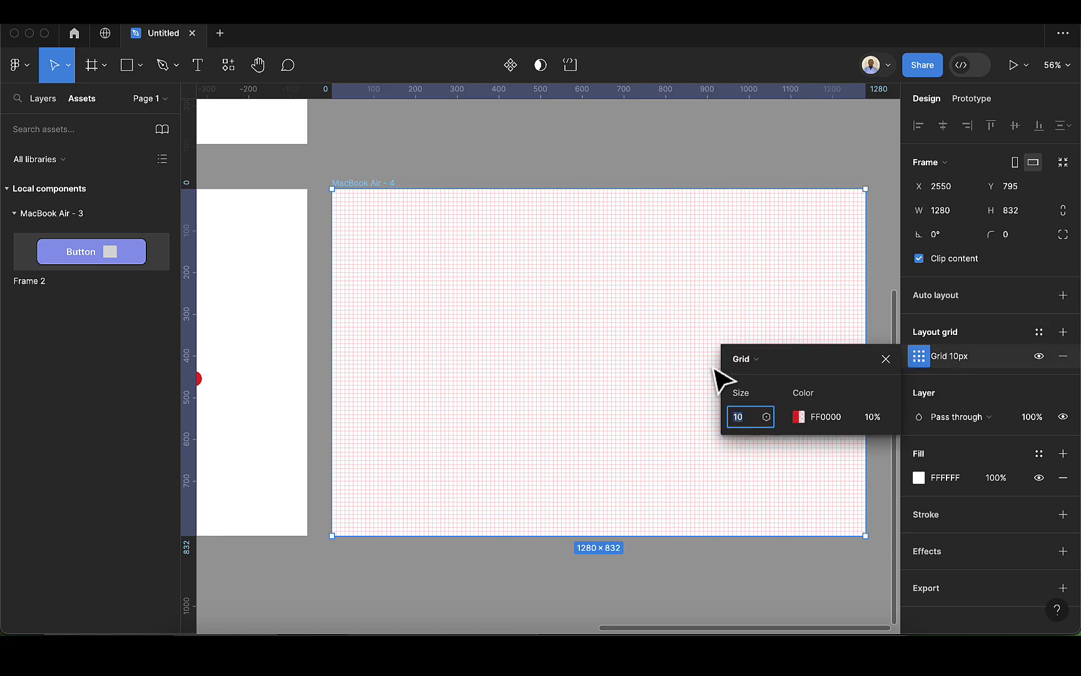
click(747, 359)
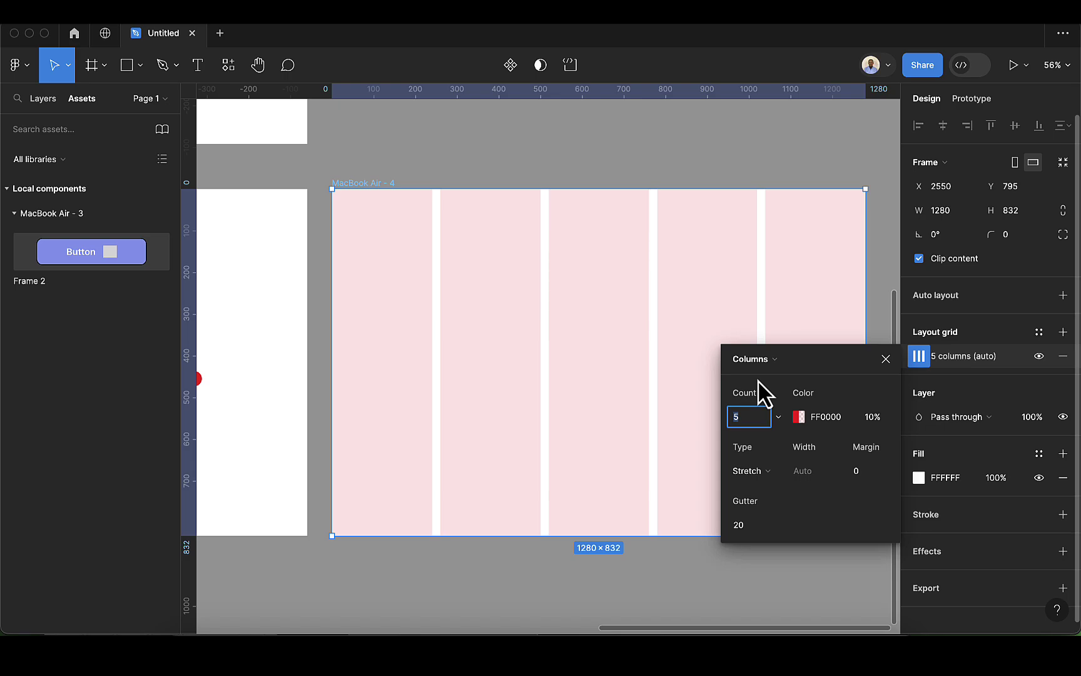
text(12)
key(Return)
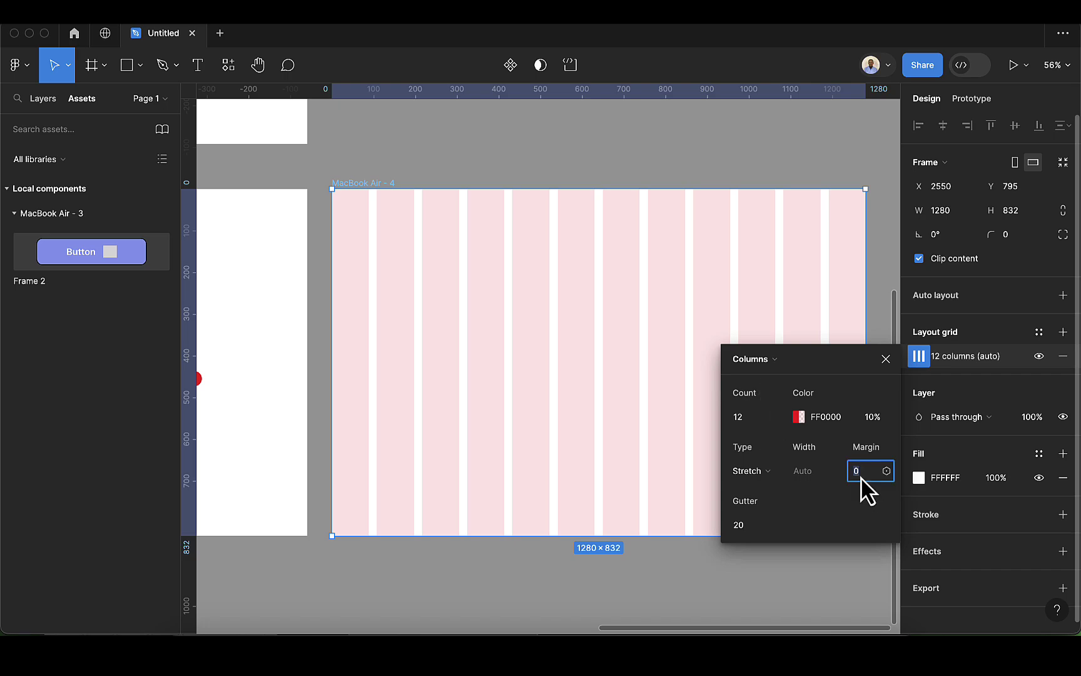
Set the column grid's margin to 120 and its gutter to 16
key(Return)
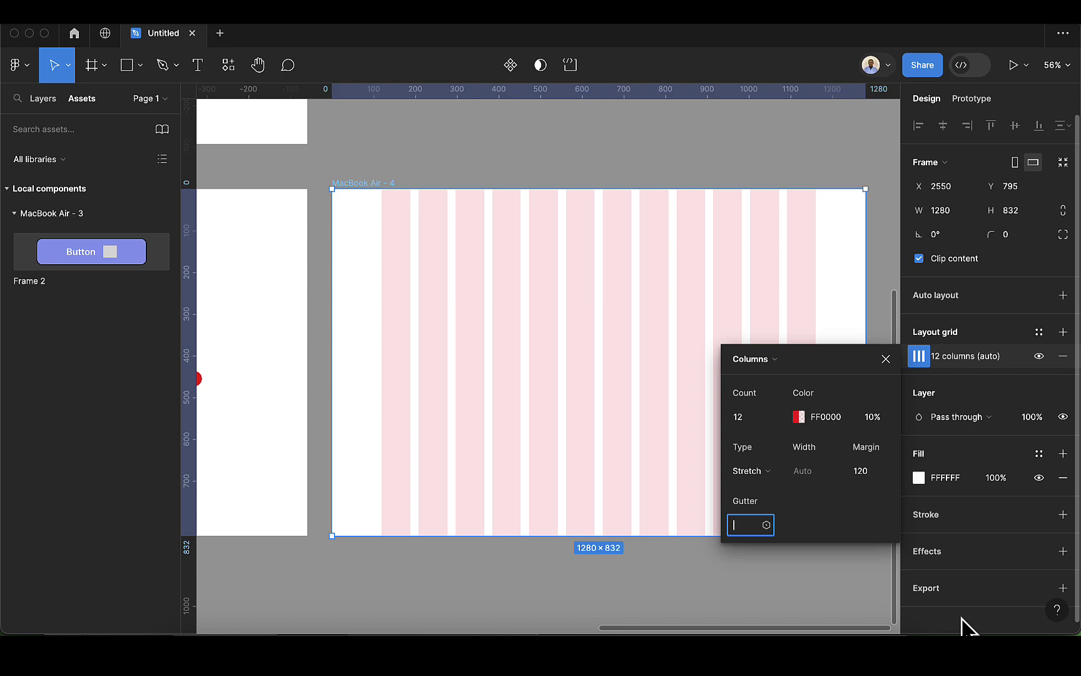
key(Return)
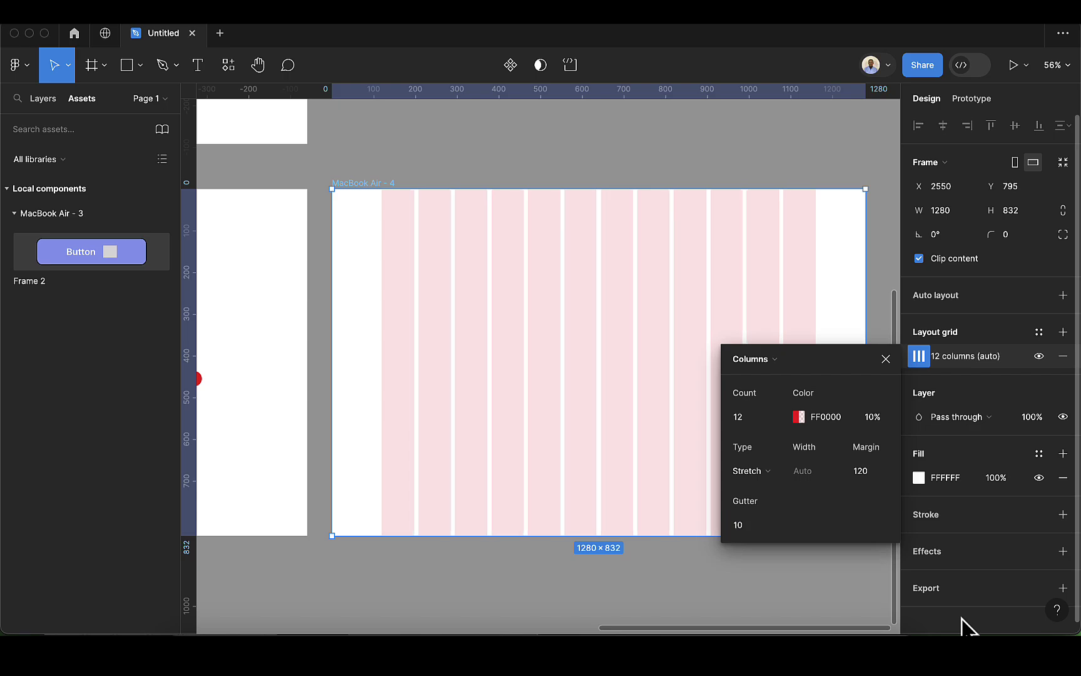
click(755, 529)
text(6)
key(Return)
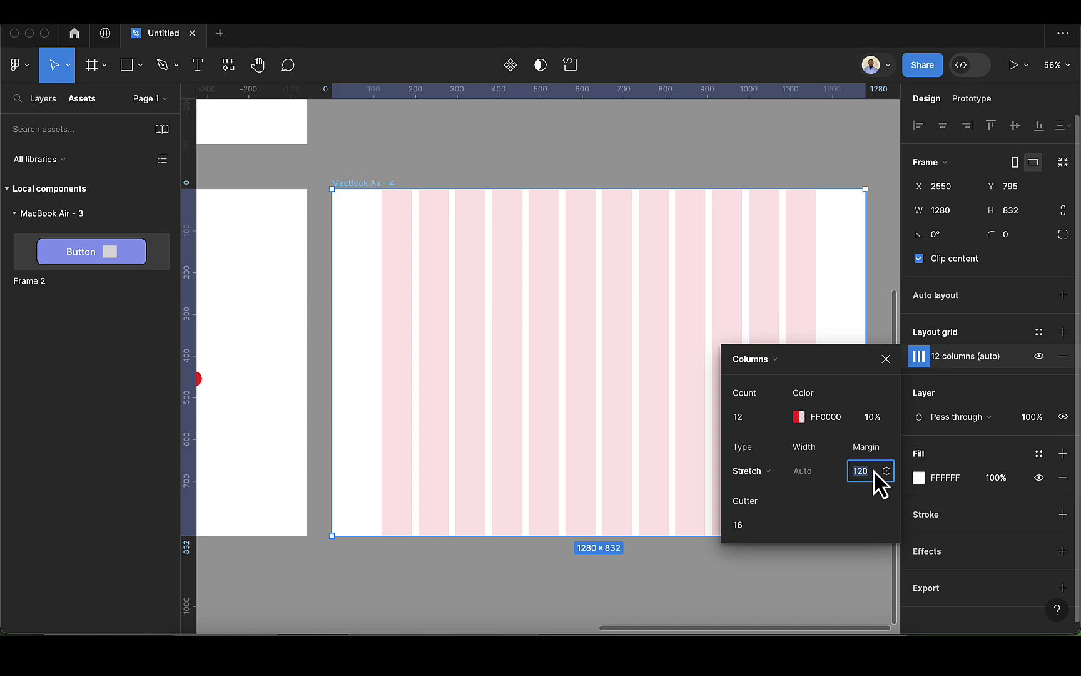
click(886, 359)
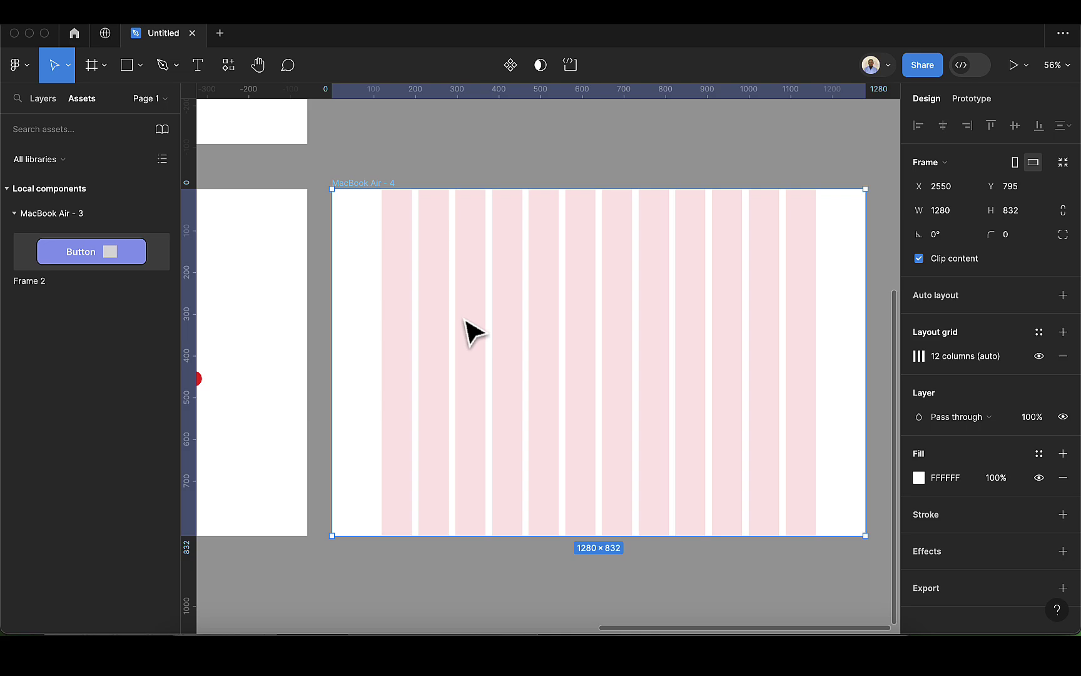
Check that rulers are shown and place a vertical guide at 120 on the first column's left edge
click(18, 65)
mouse_move(87, 186)
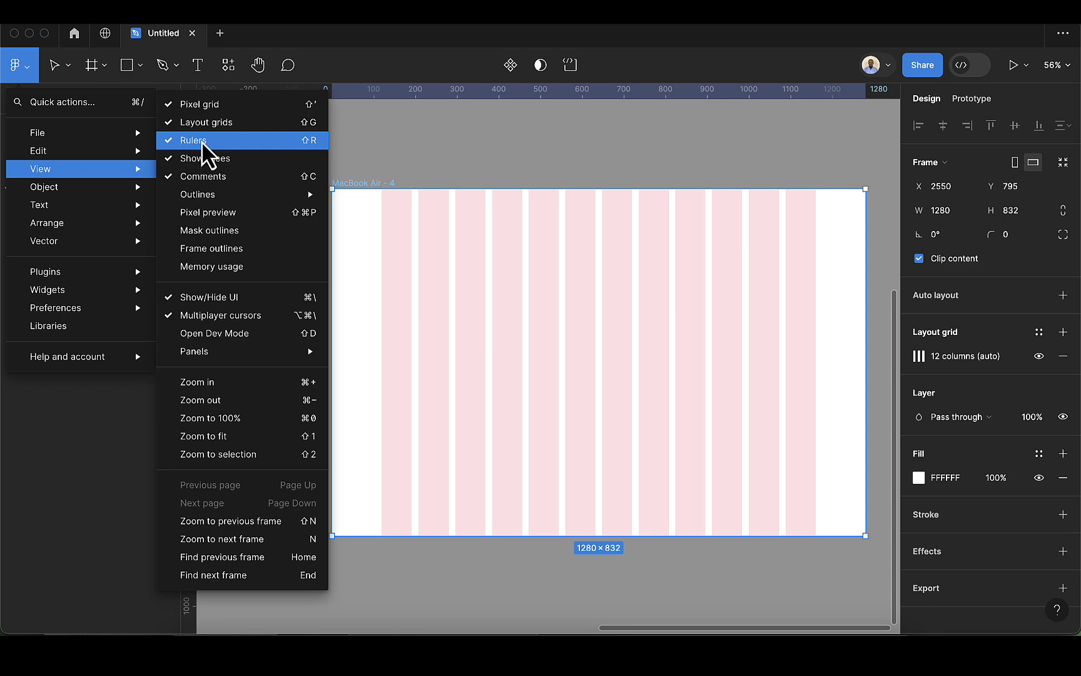
click(360, 162)
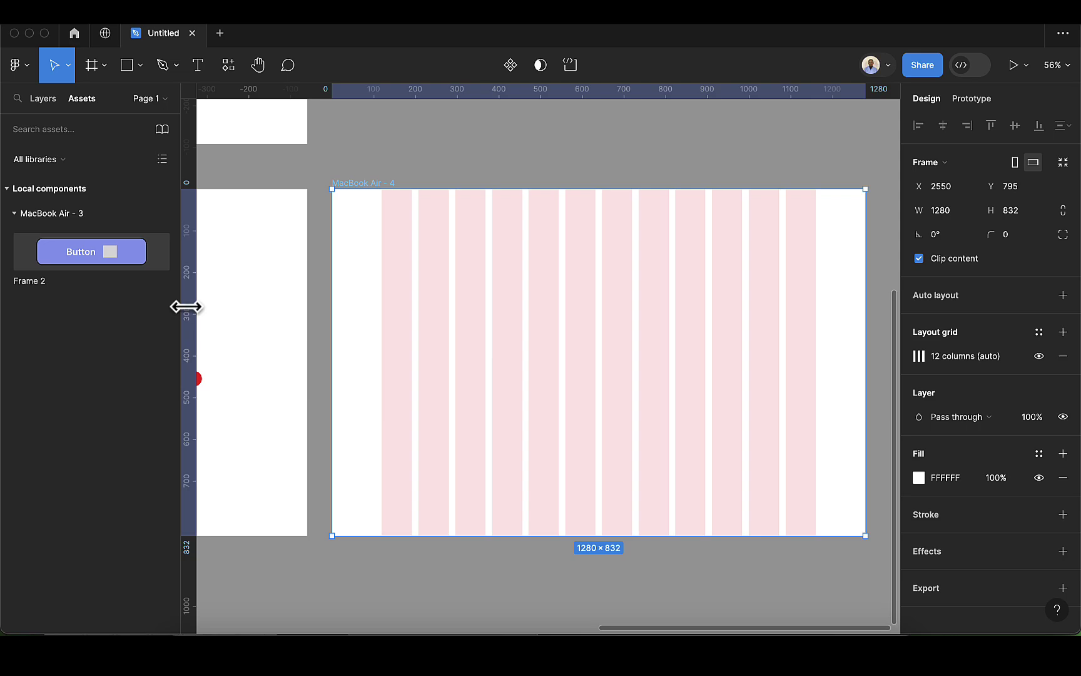
drag(186, 307, 380, 311)
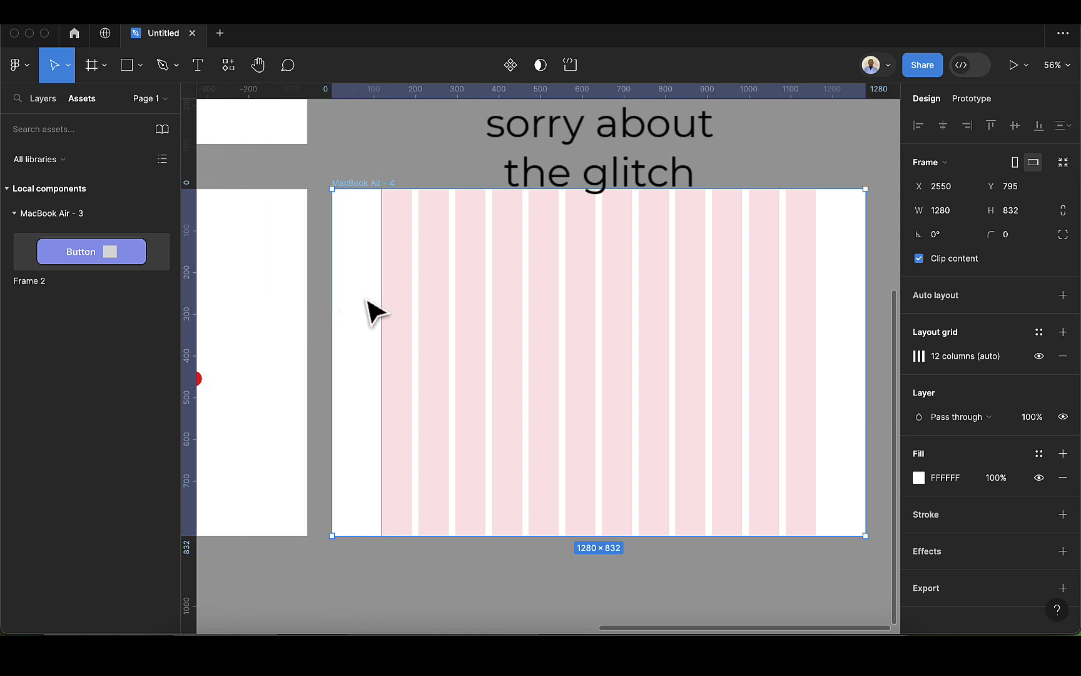
scroll(376, 311, up, 10)
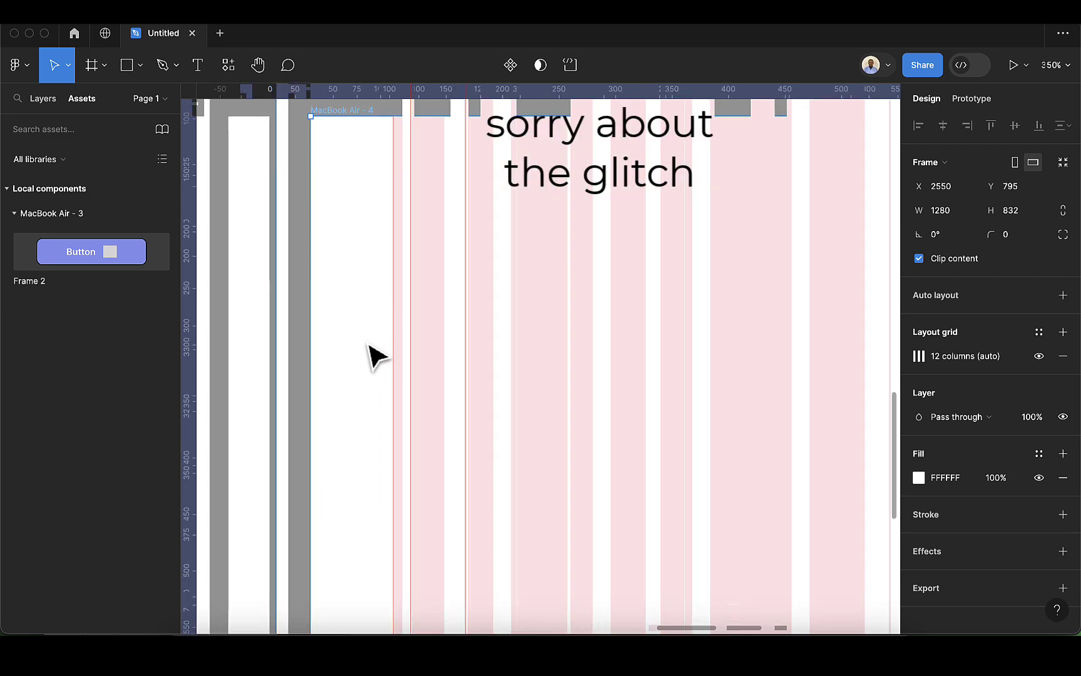
scroll(376, 357, down, 2)
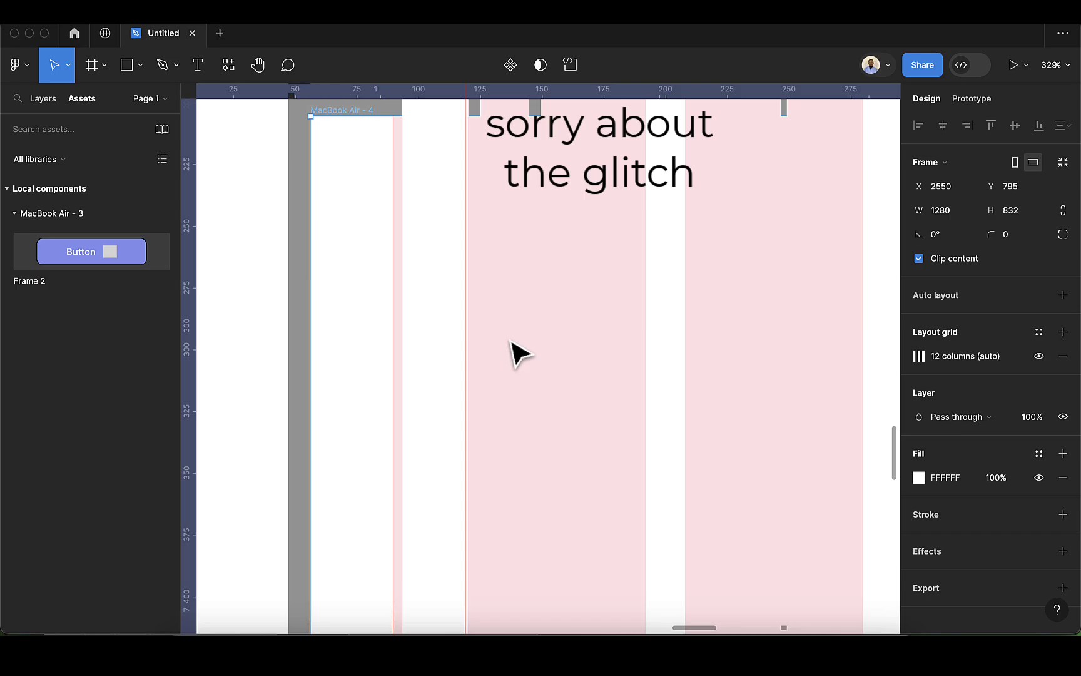
scroll(513, 394, up, 5)
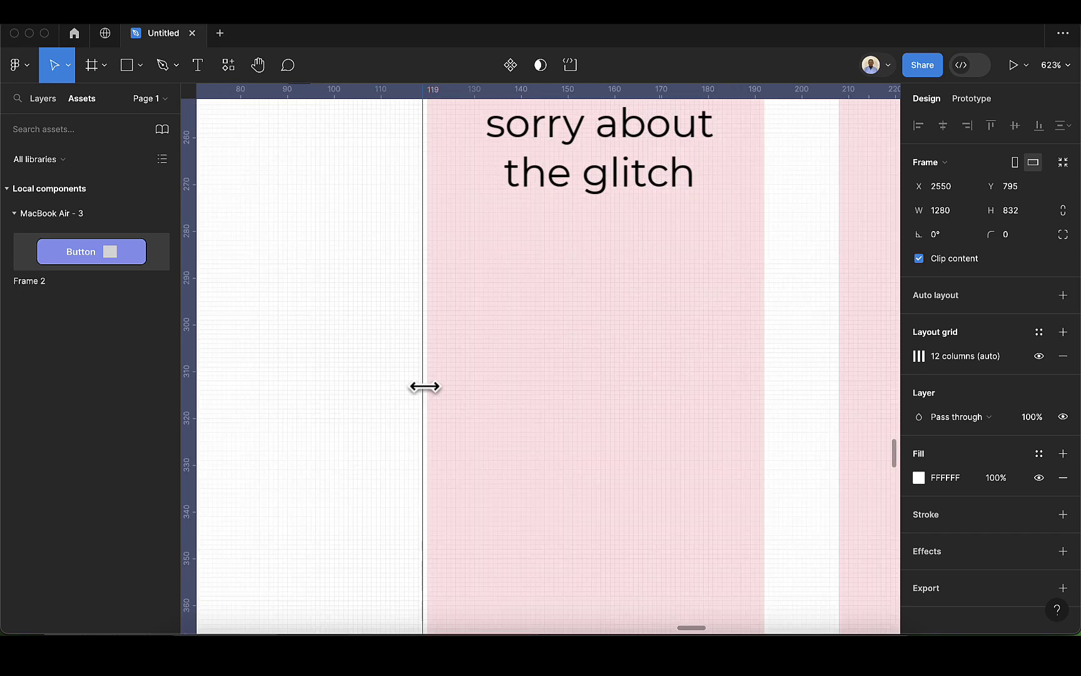
drag(424, 387, 429, 387)
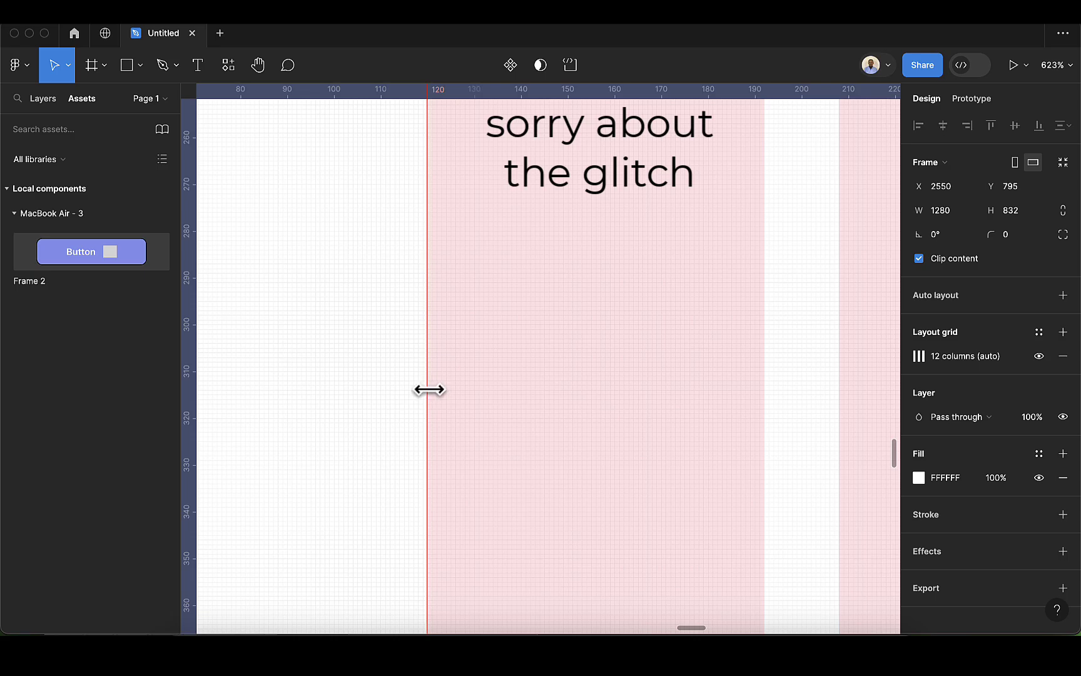
Place a second vertical guide at 1160 on the last column's right edge
scroll(430, 390, down, 5)
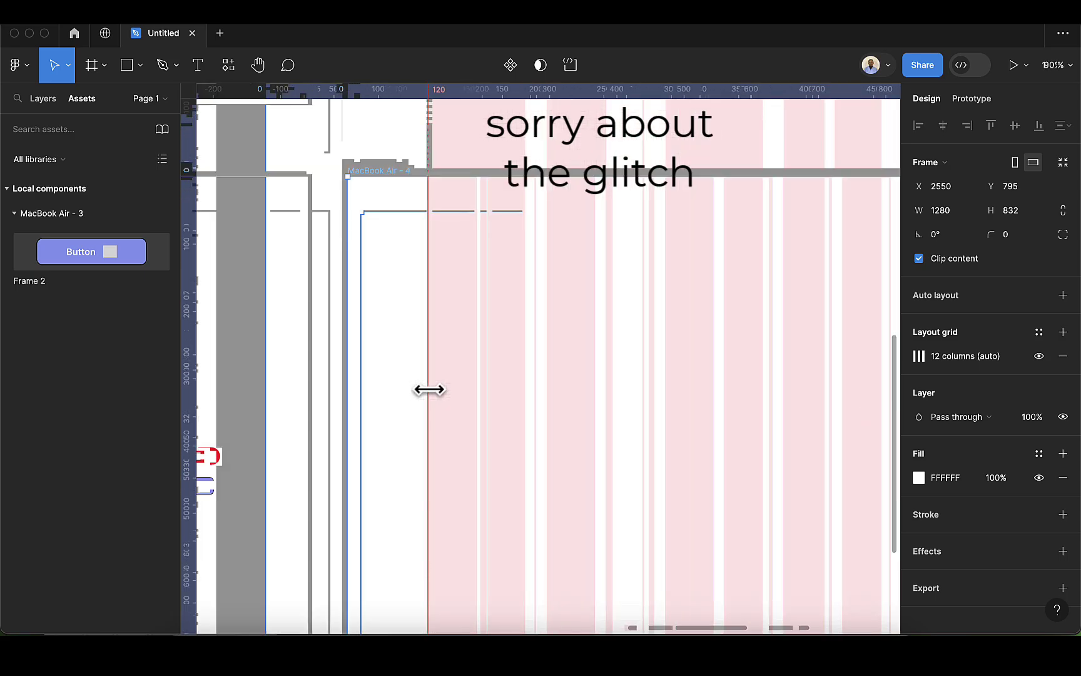
scroll(429, 389, down, 4)
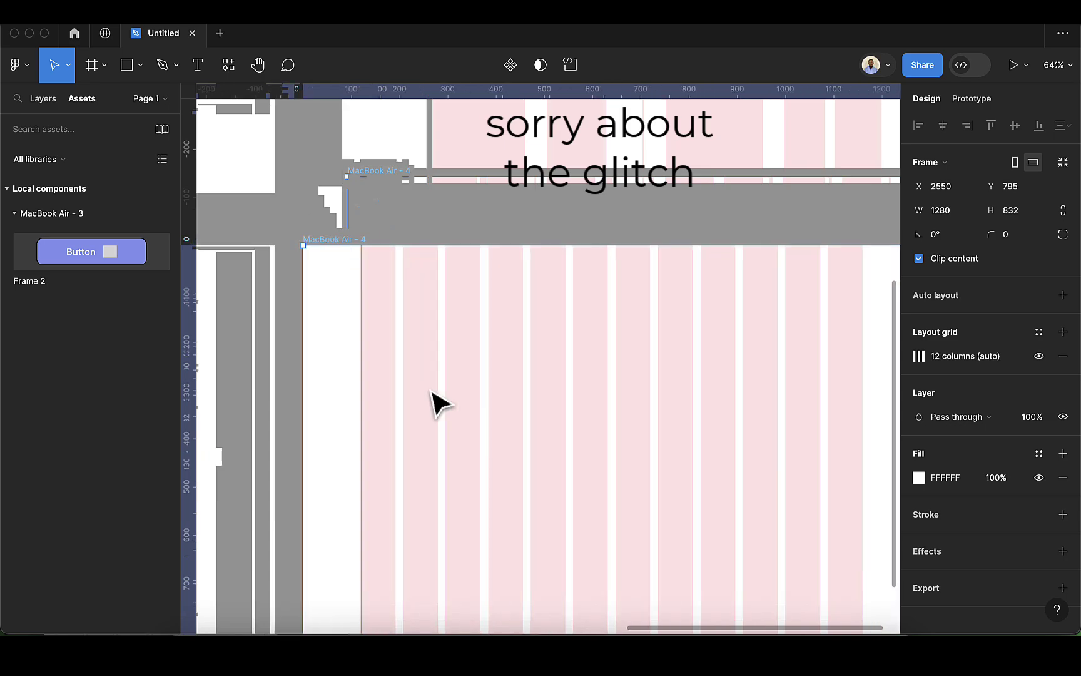
drag(189, 422, 803, 383)
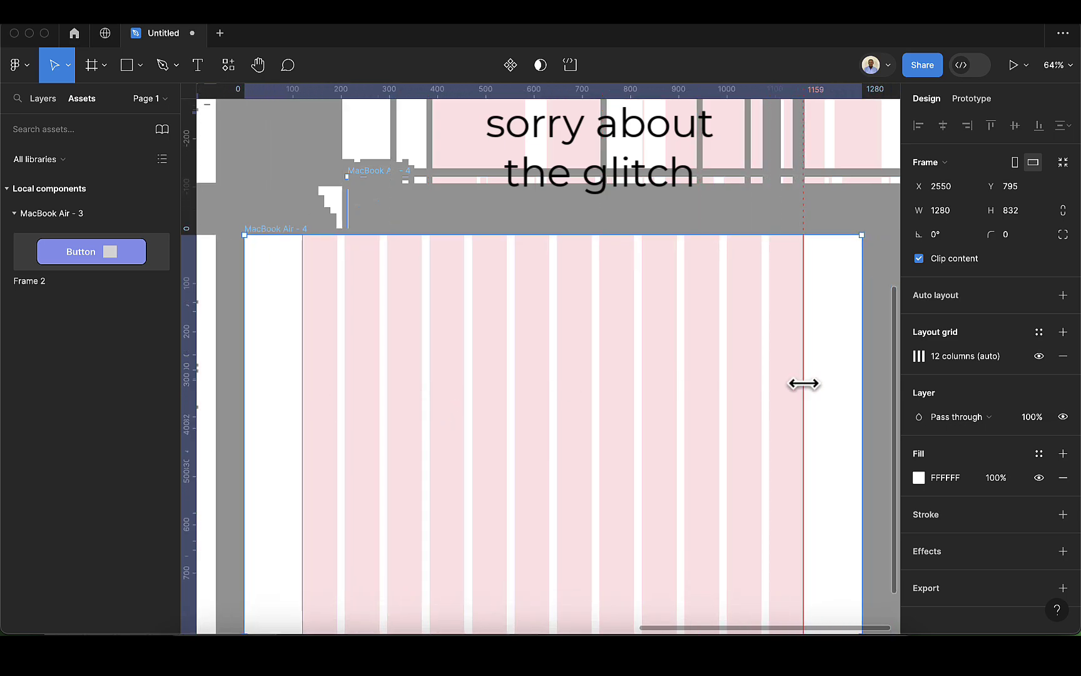
scroll(803, 384, up, 4)
scroll(804, 384, up, 5)
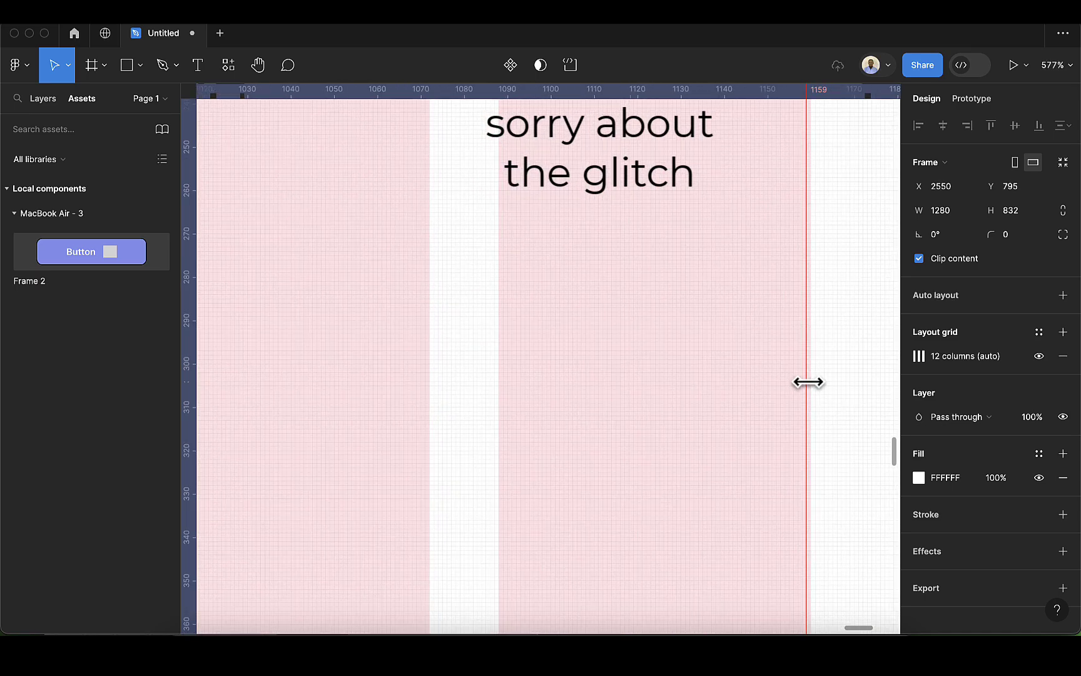
scroll(805, 388, down, 5)
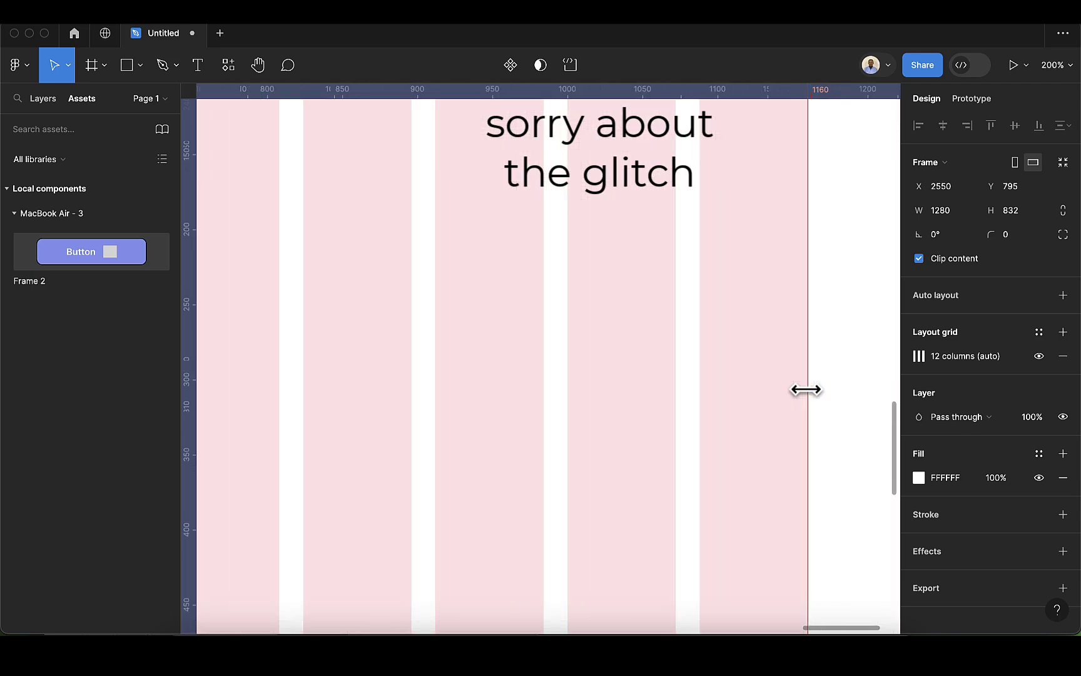
Toggle the 12-column layout grid on the MacBook Air - 4 frame and leave it hidden
scroll(806, 389, down, 6)
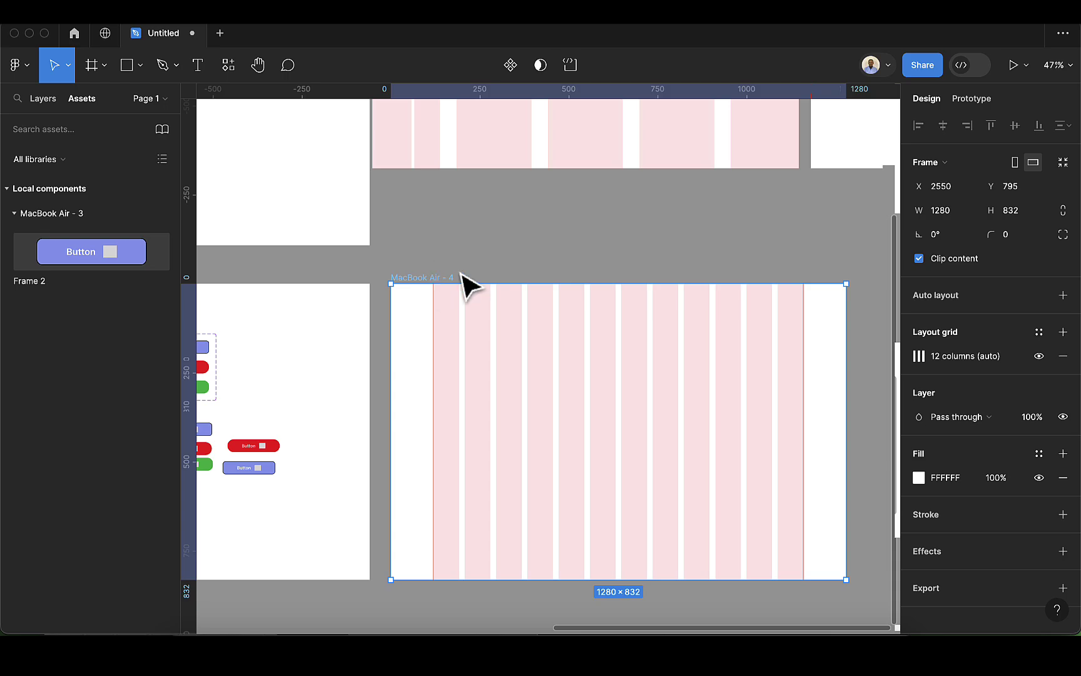
click(1039, 356)
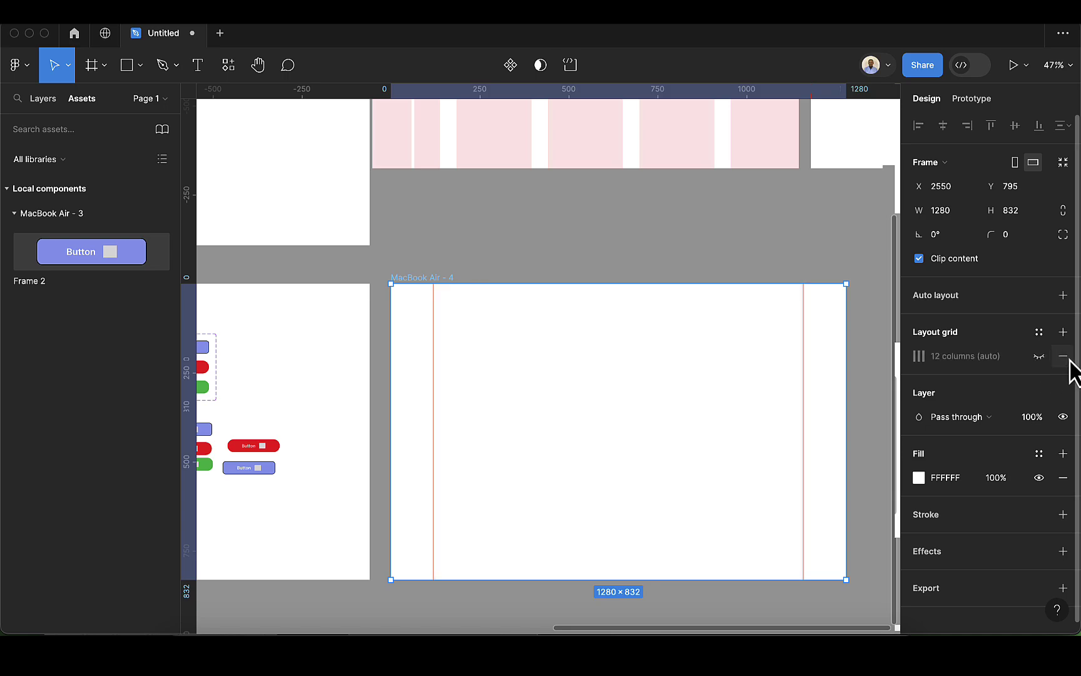
click(1039, 356)
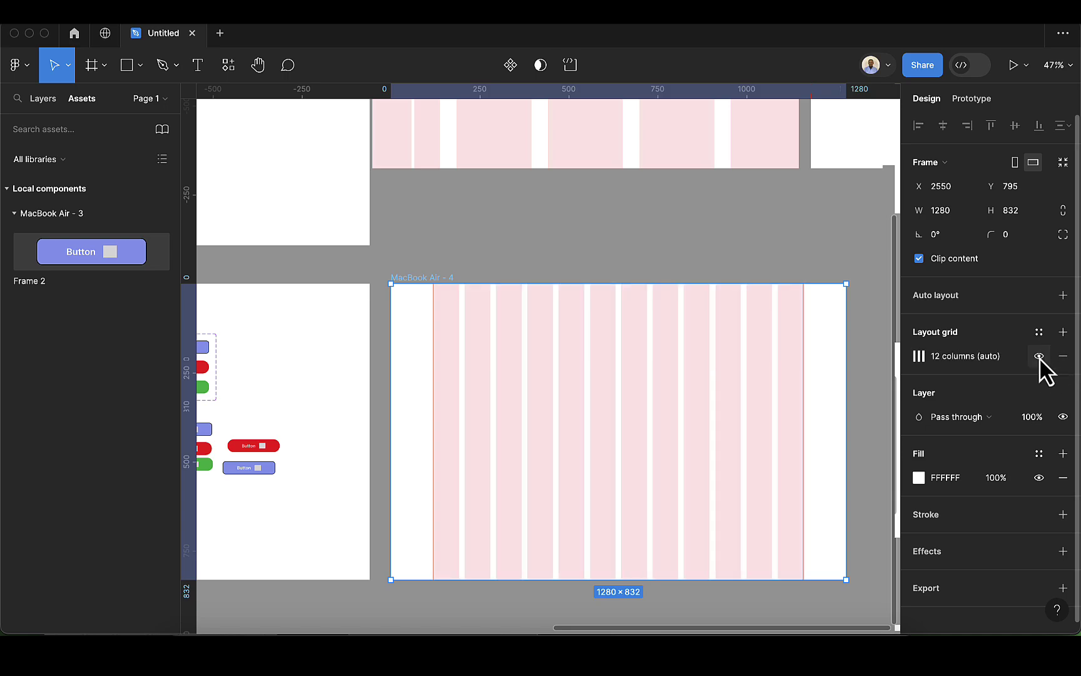
click(1039, 356)
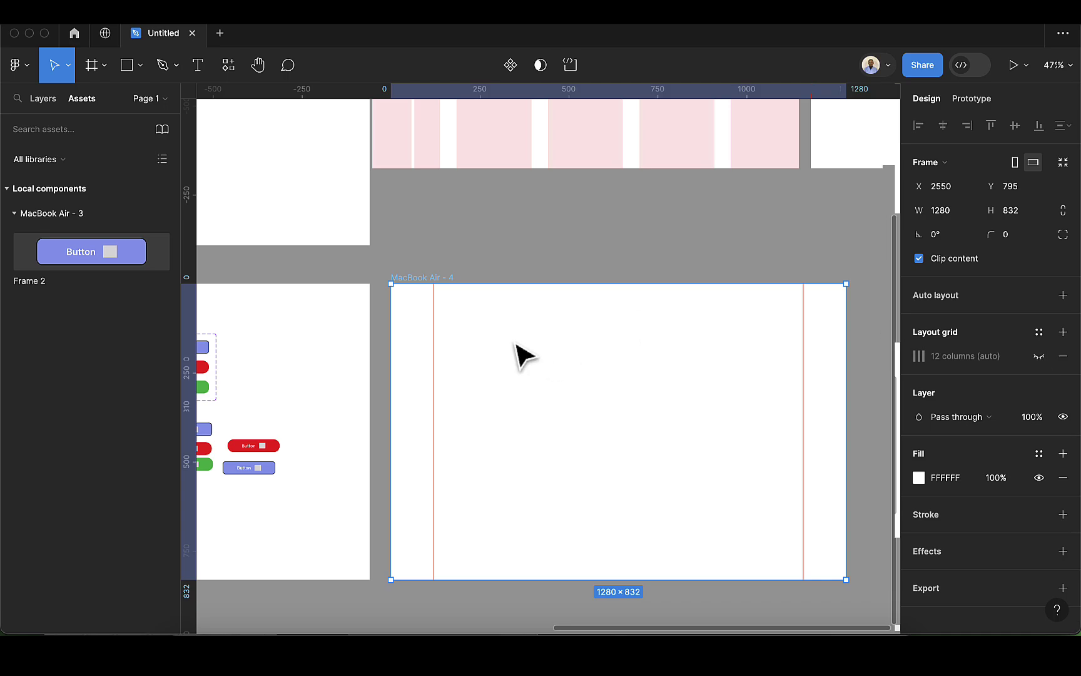
Draw a rectangle about 1280 × 645 across the full width of the frame's upper part and fill it with 070D2A
scroll(522, 357, up, 2)
scroll(522, 357, right, 2)
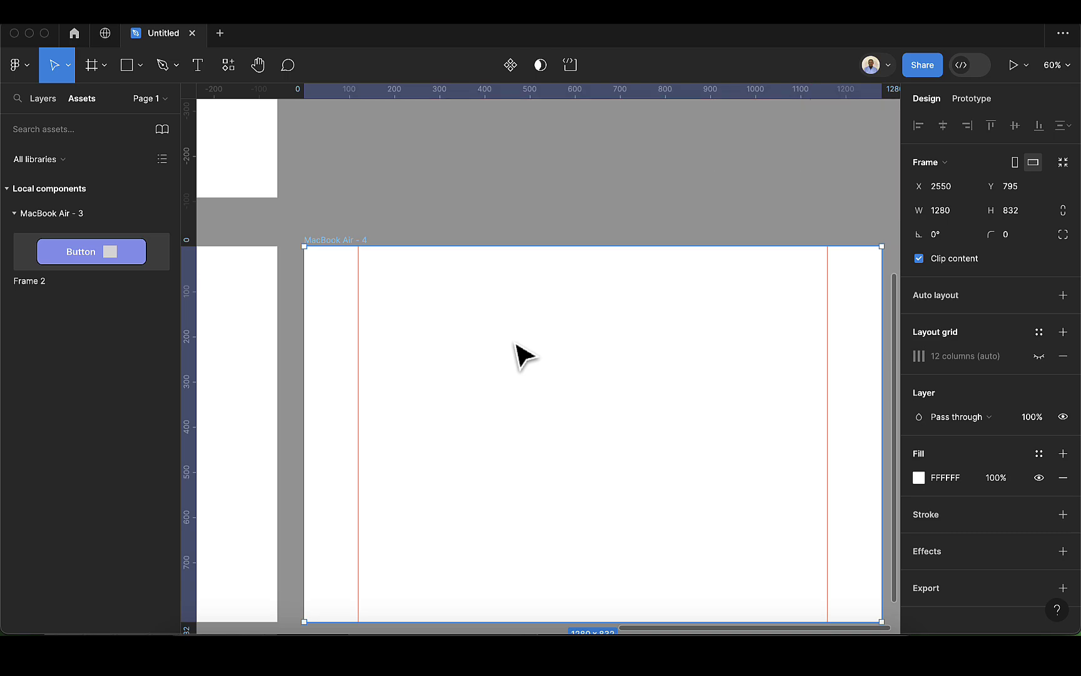
scroll(523, 357, down, 1)
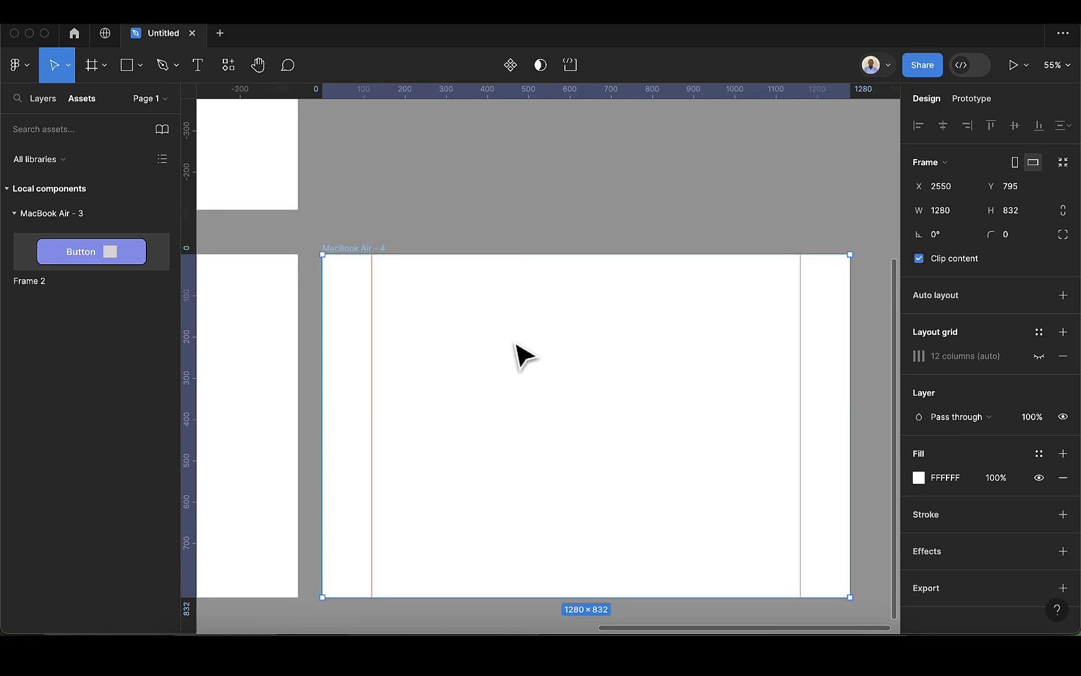
click(130, 77)
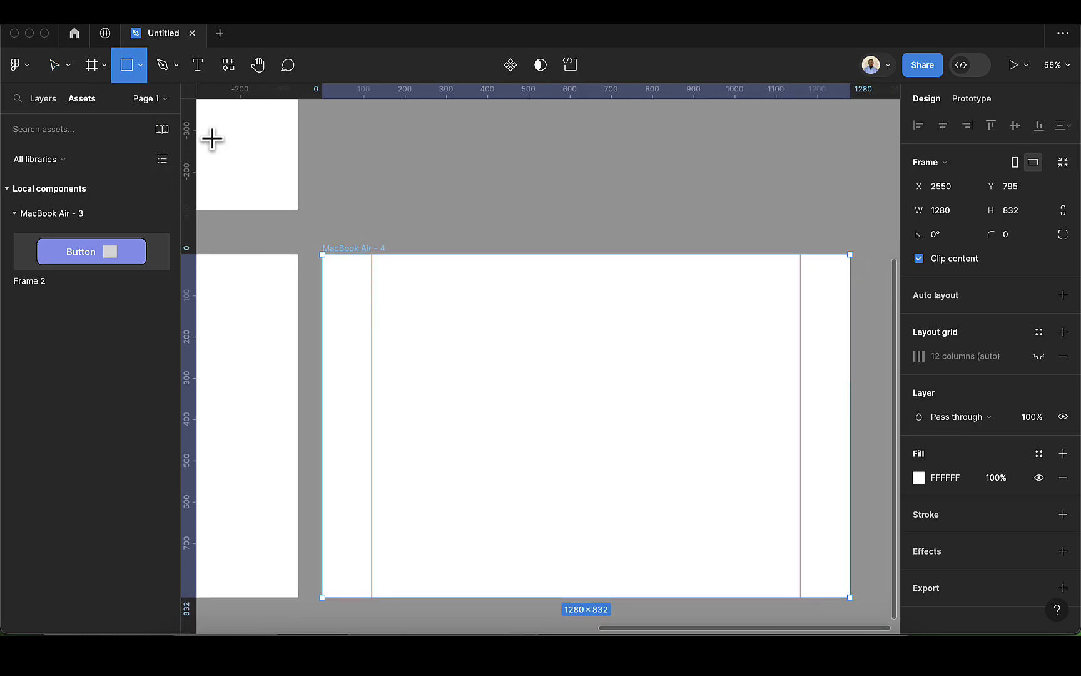
drag(321, 255, 852, 521)
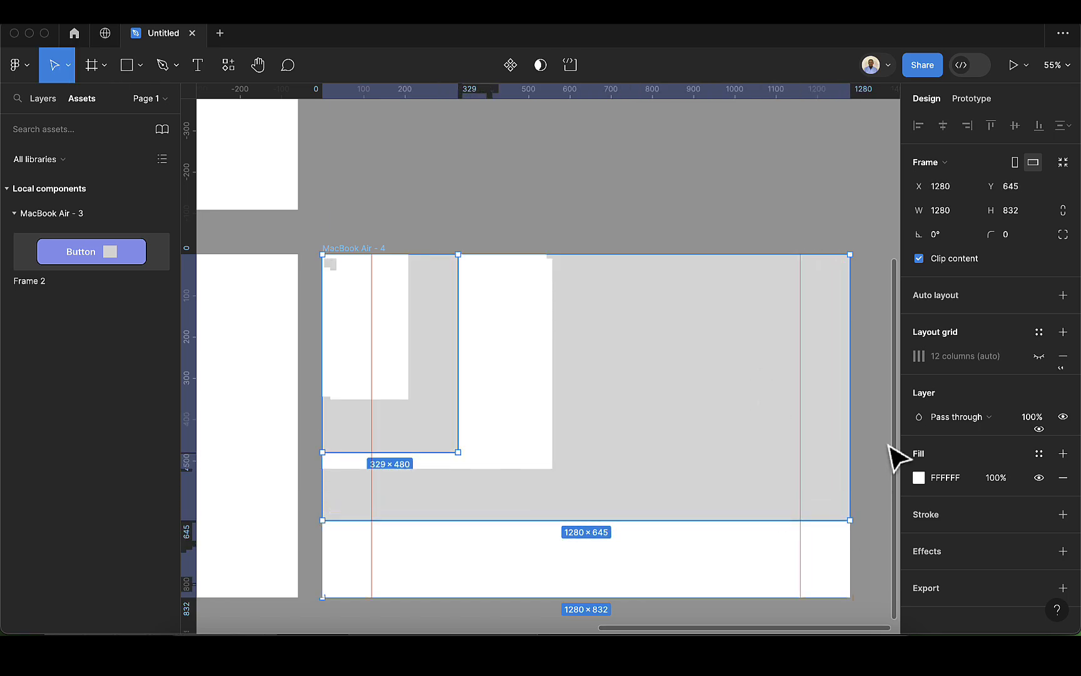
click(918, 430)
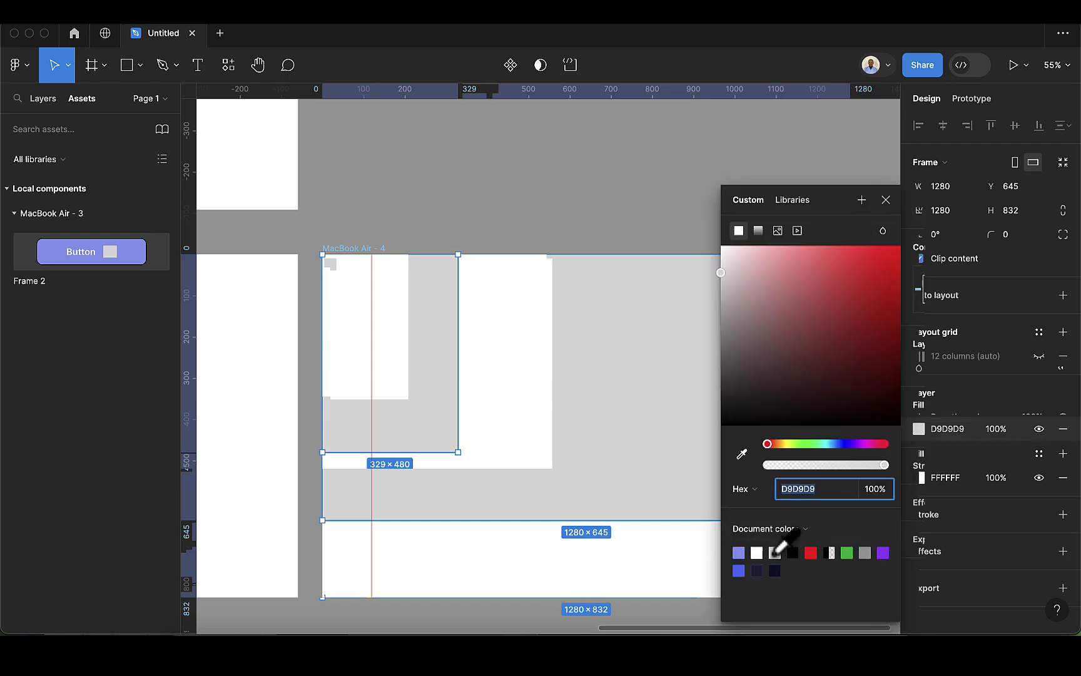
click(775, 571)
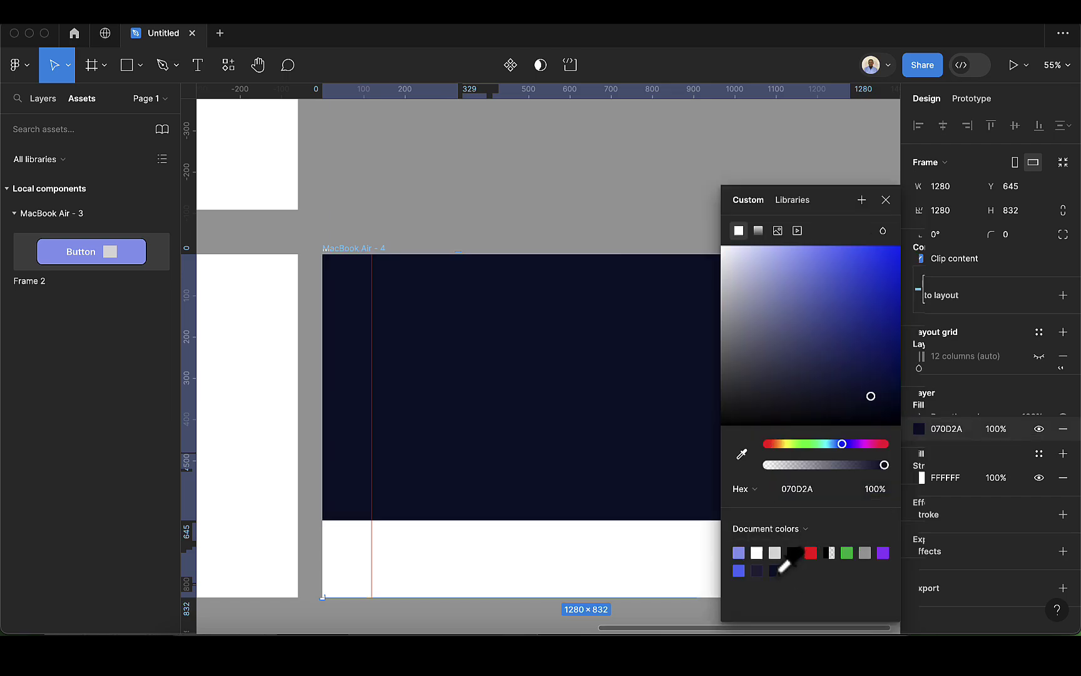
click(952, 430)
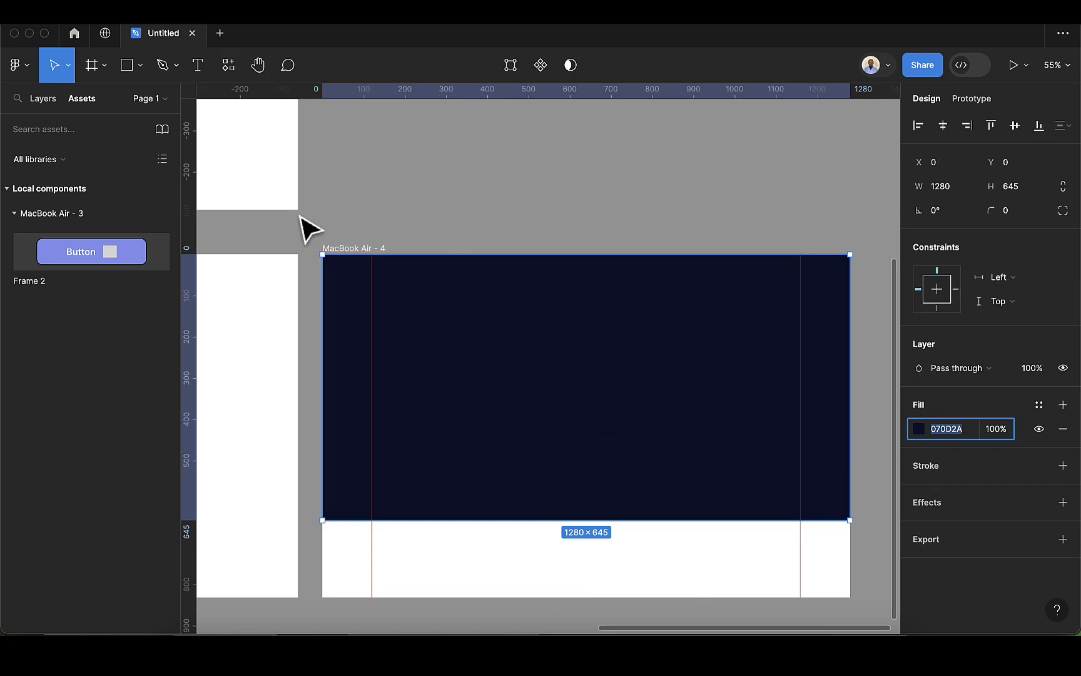
Extend the MacBook Air - 4 frame downward to a height of about 1519
click(349, 247)
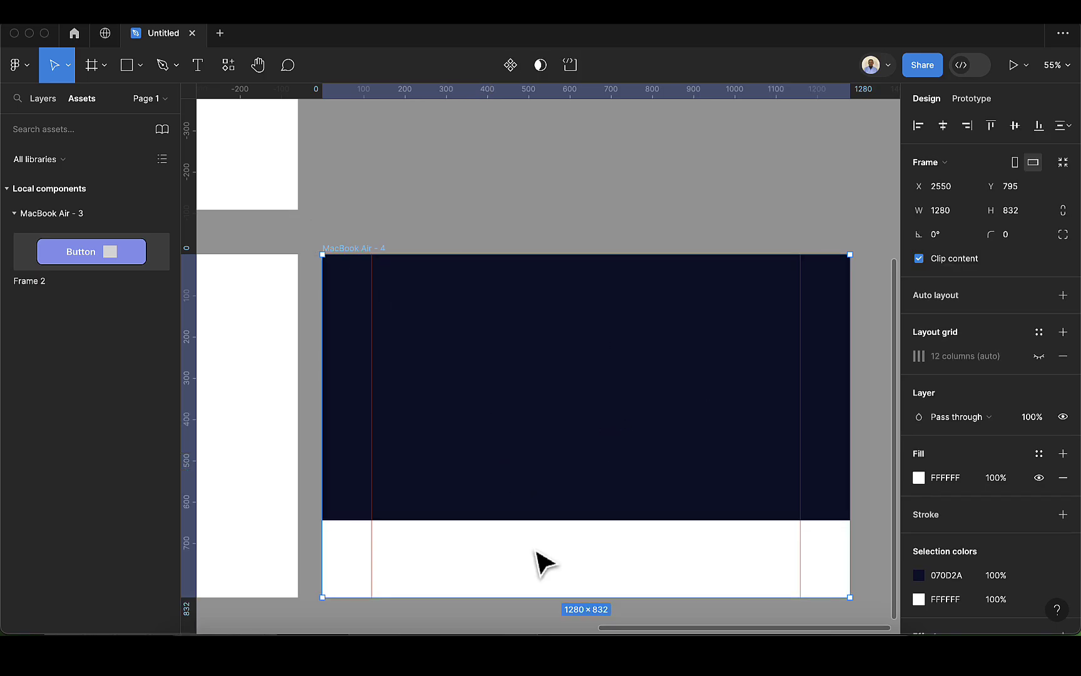
drag(542, 598, 551, 631)
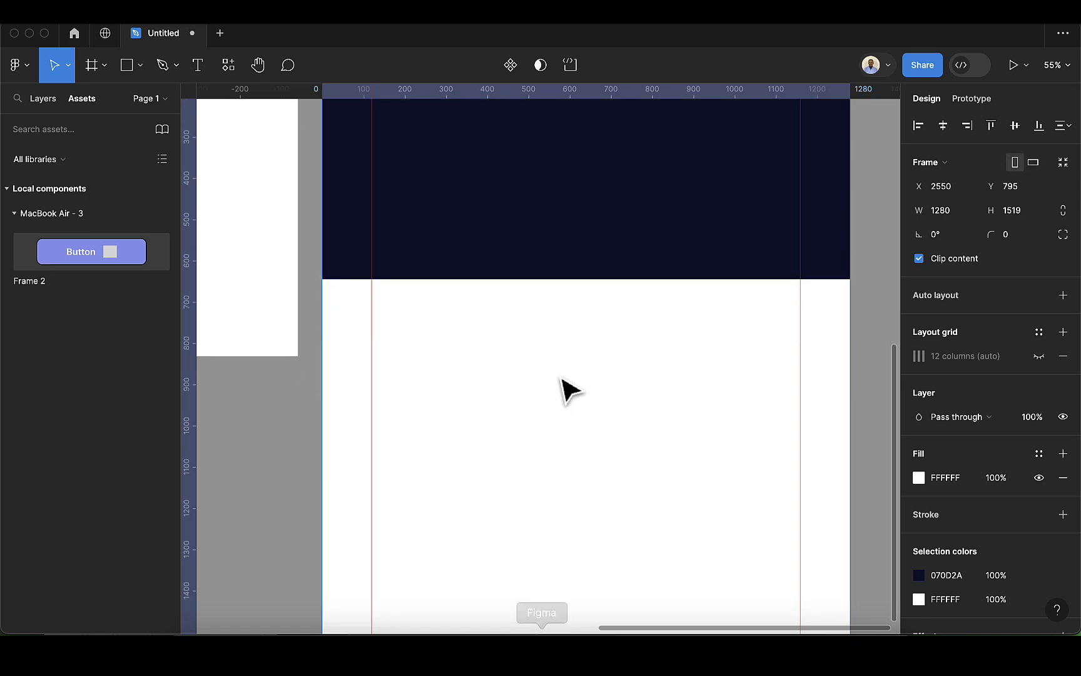
scroll(569, 394, up, 1)
scroll(570, 394, up, 3)
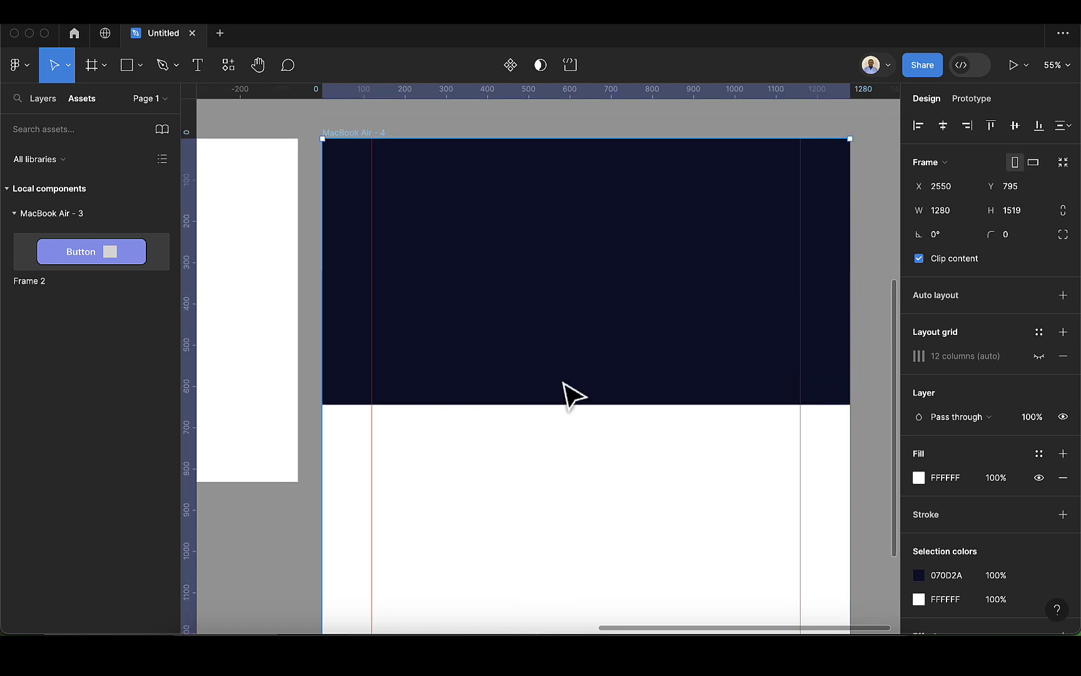
Stretch the dark rectangle's lower edge down to a height of about 707
click(563, 399)
drag(562, 405, 566, 416)
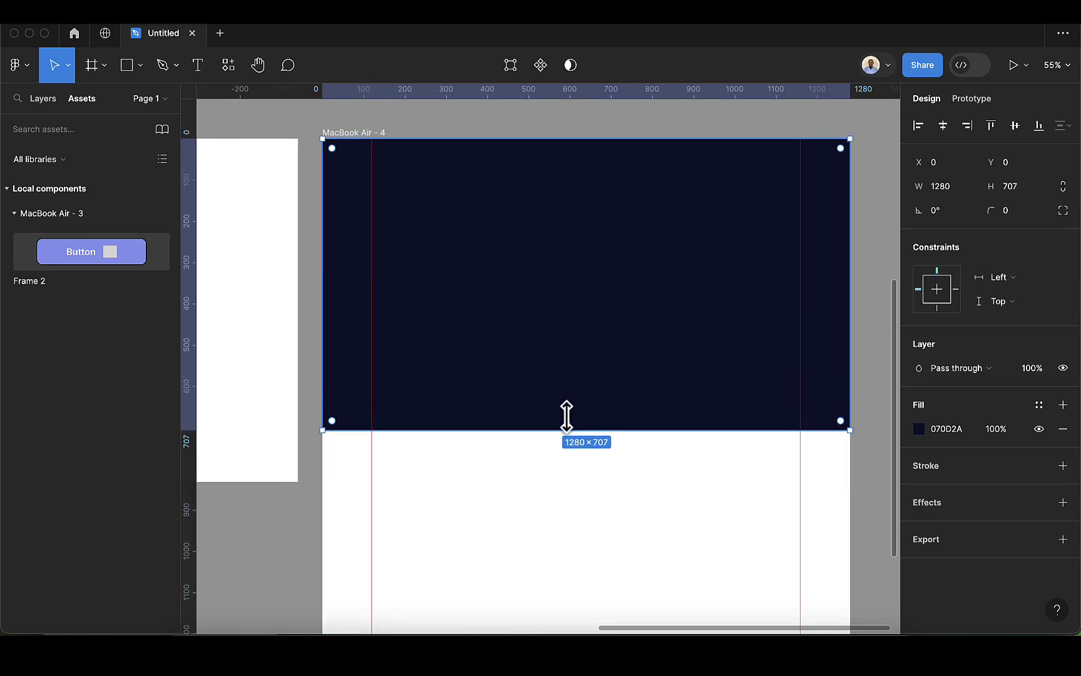
scroll(552, 343, up, 1)
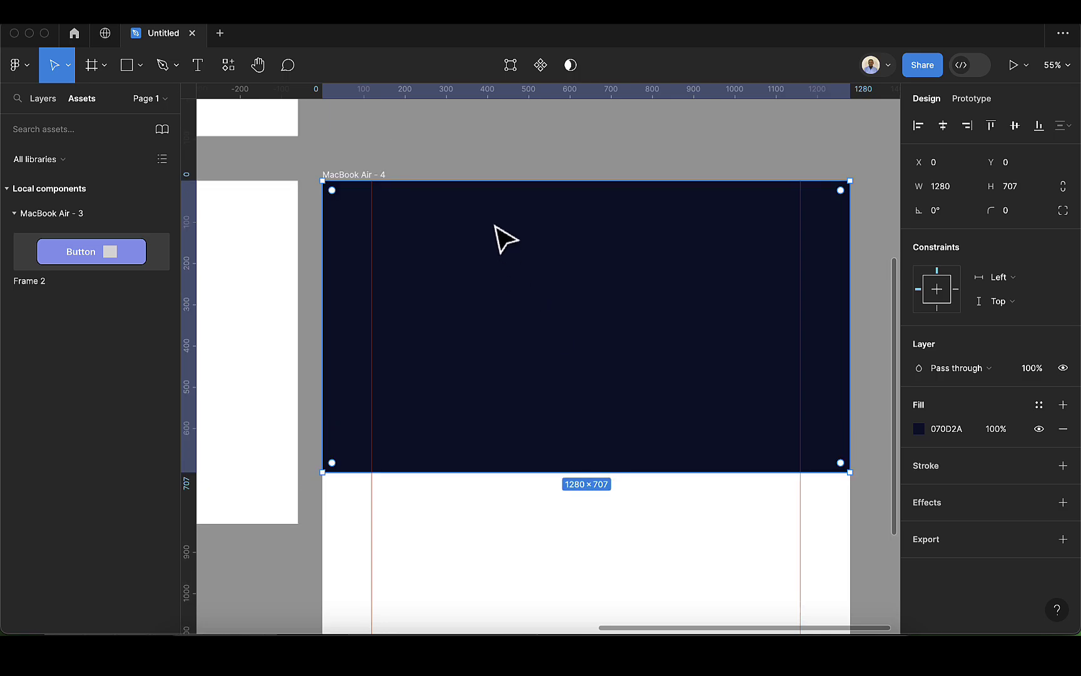
Rename the dark rectangle's layer to "hero bg" and lock it
click(42, 99)
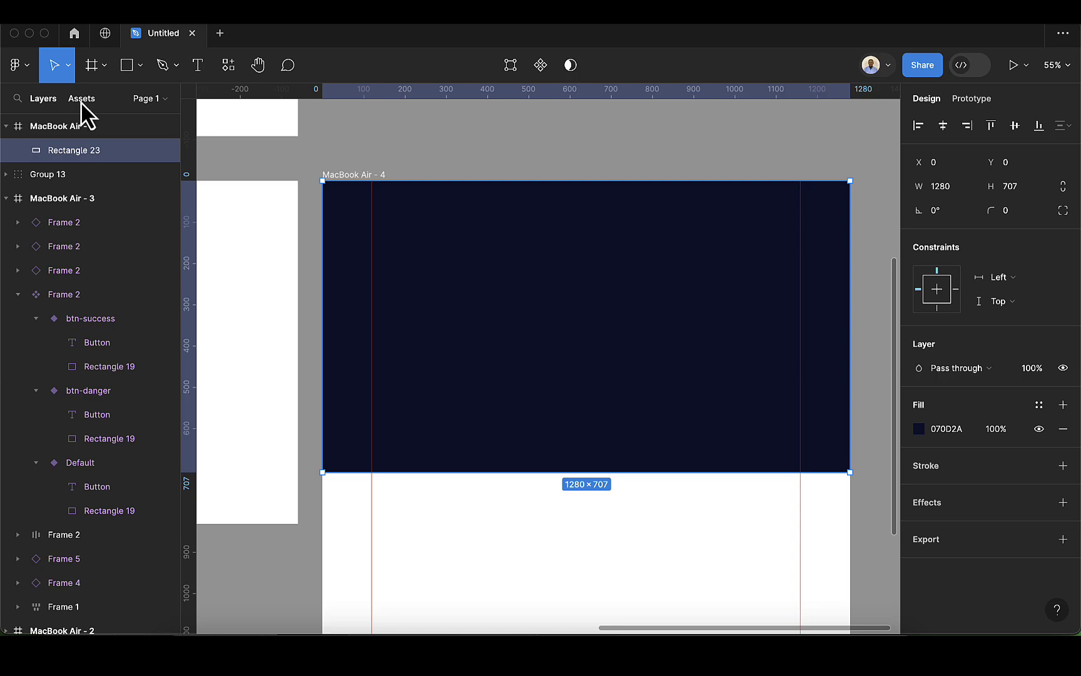
double_click(90, 150)
key(BackSpace)
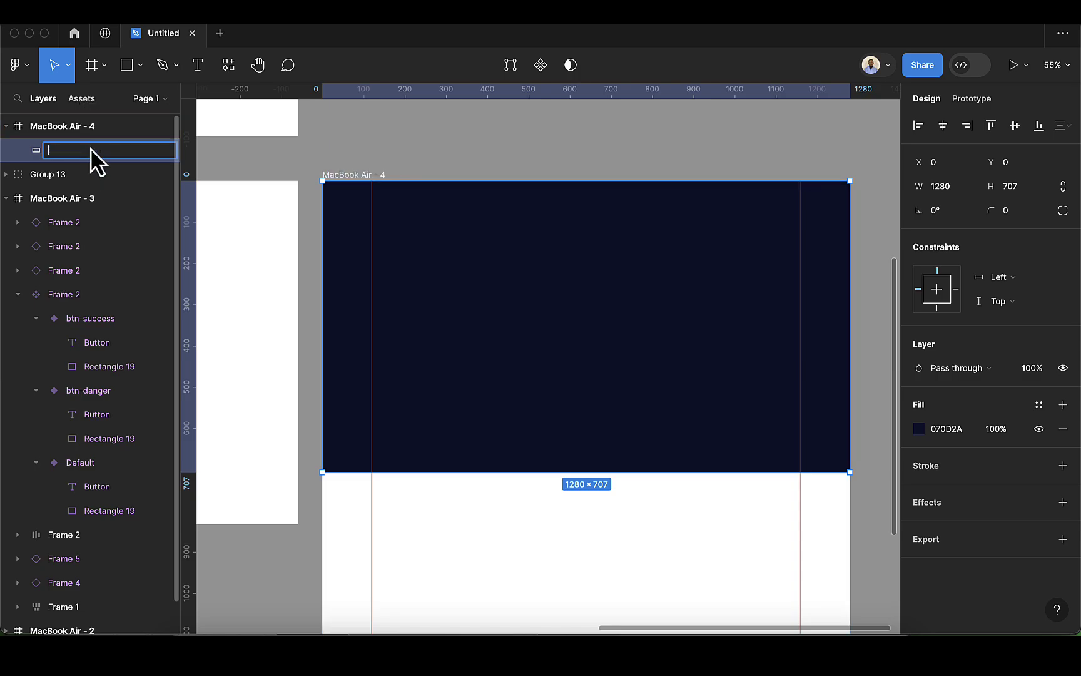
text(hero bg)
key(Return)
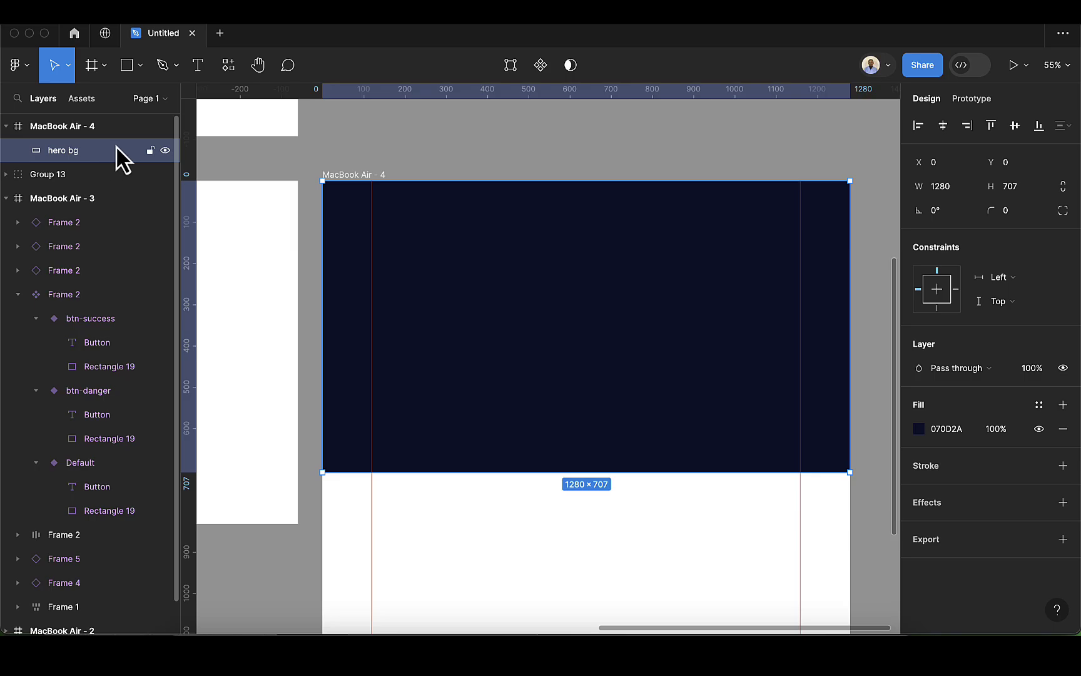
click(152, 151)
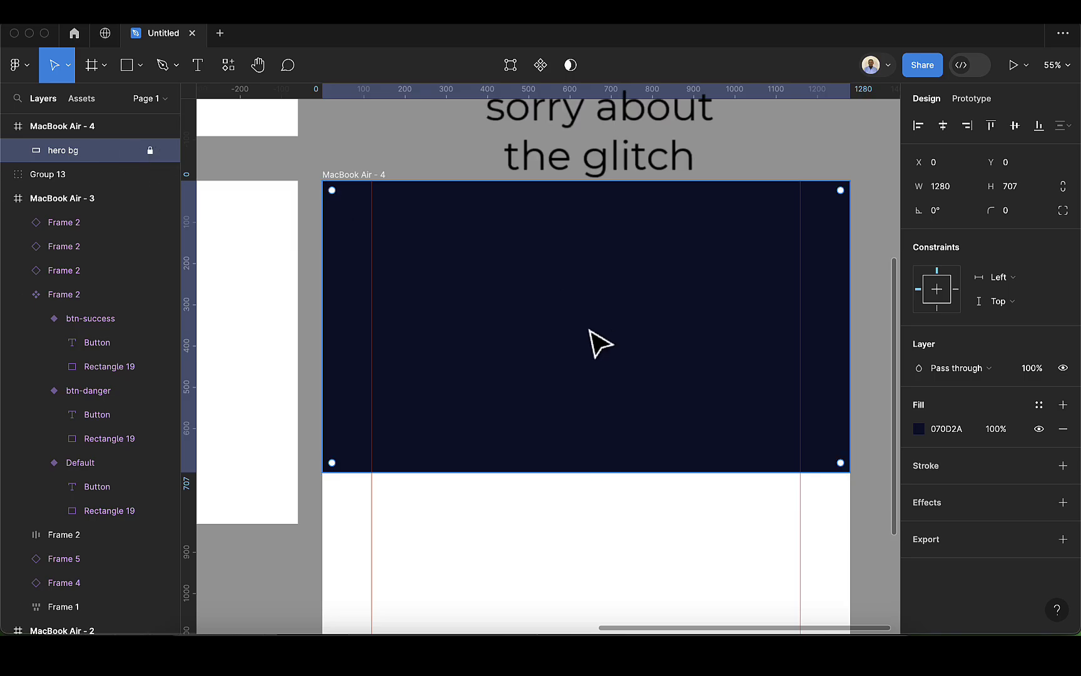
click(713, 379)
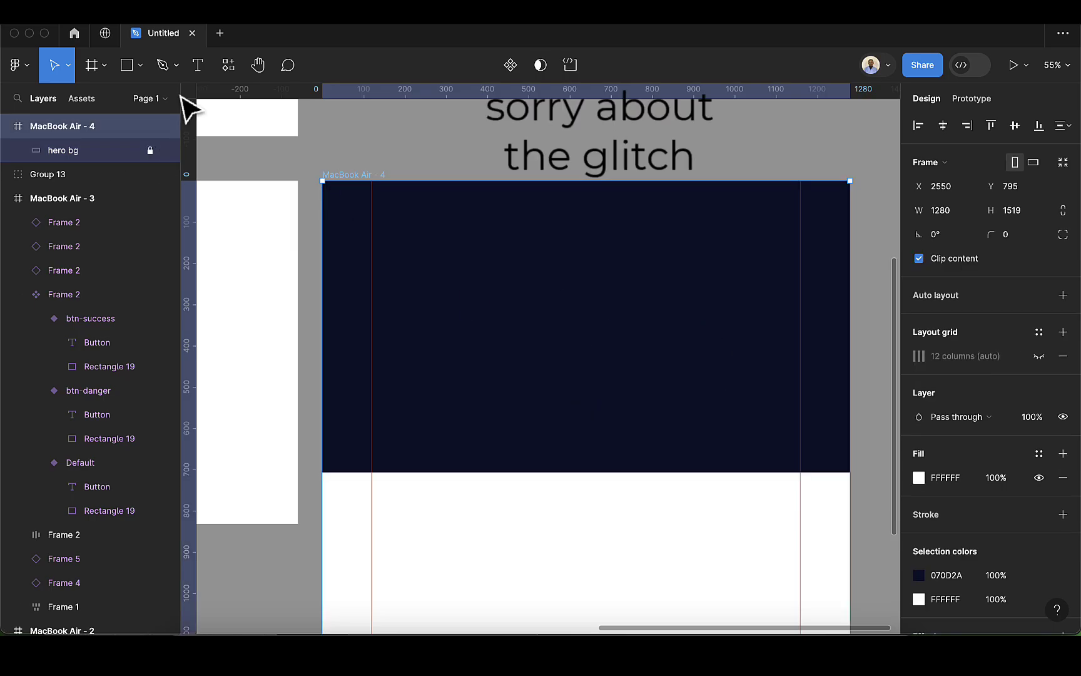
Try to move the hero background, undo the moves and lock the hero bg layer again
drag(559, 294, 583, 393)
key(ctrl+z)
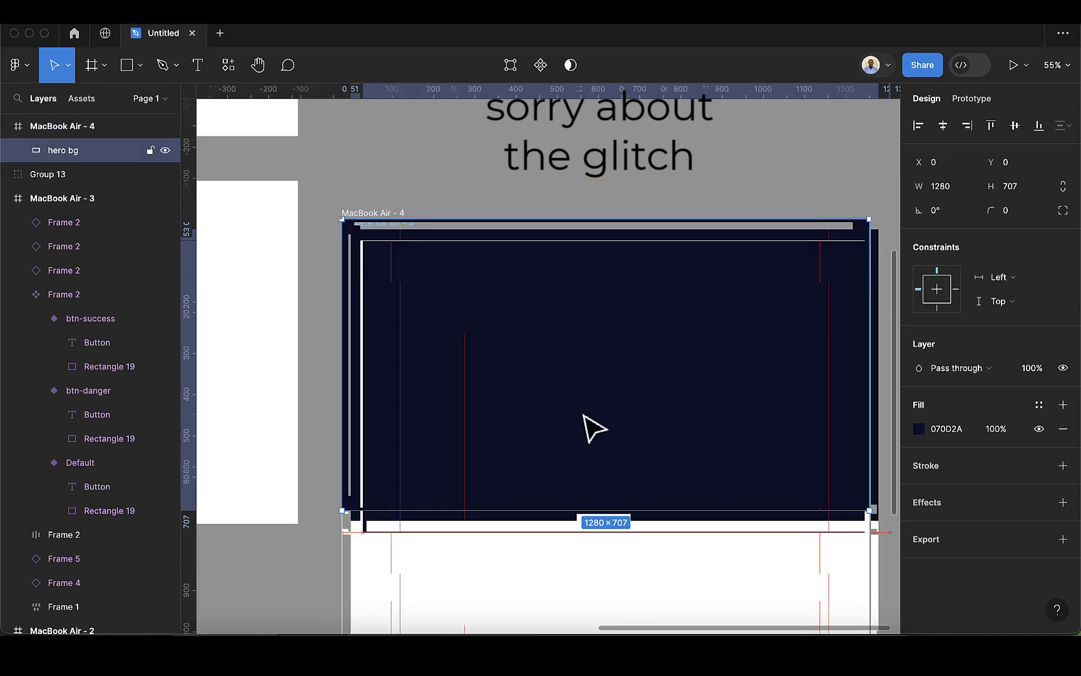
key(ctrl+z)
key(ctrl+z)
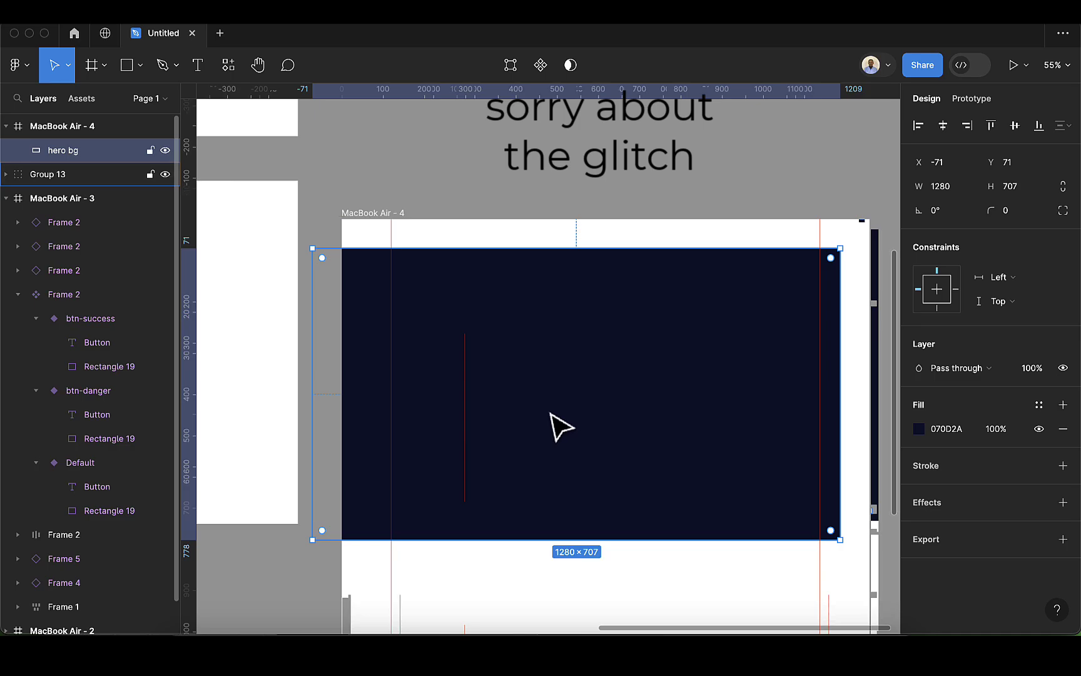
key(ctrl+z)
click(150, 151)
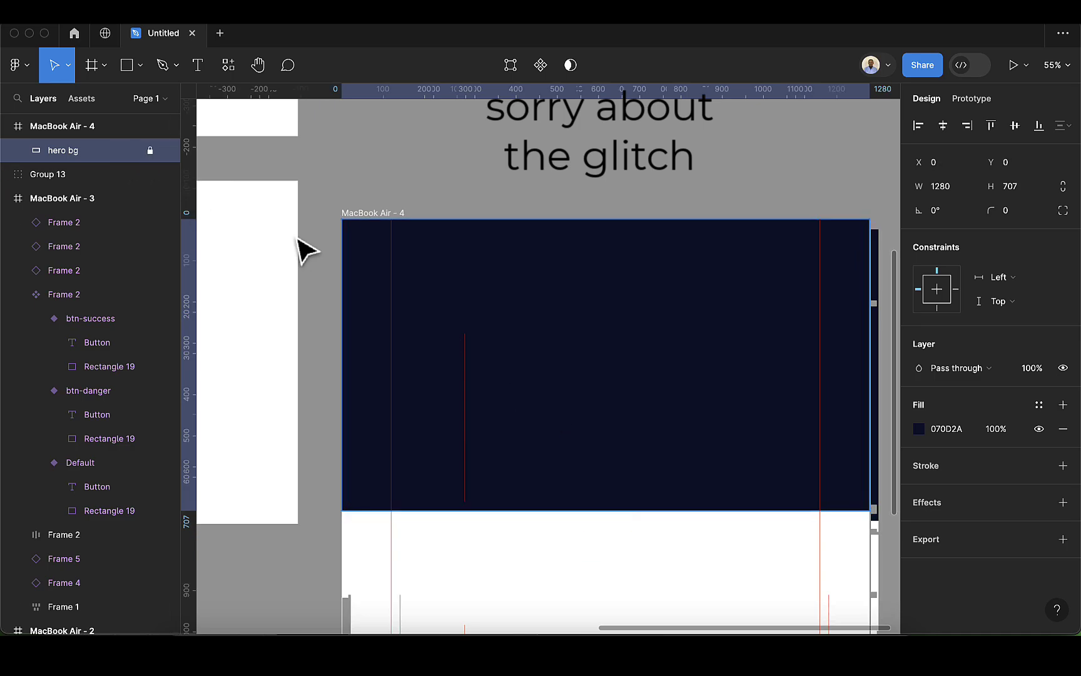
click(495, 329)
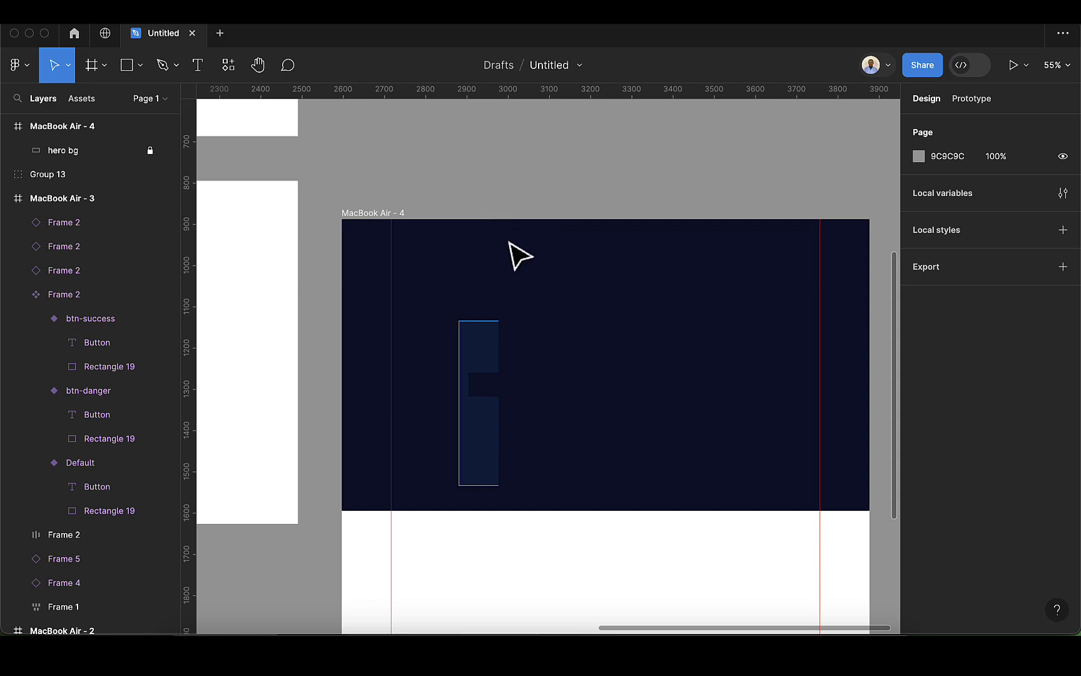
Draw a circle about 34 × 34 near the hero's upper-left corner, just inside the left margin guide
click(139, 66)
click(133, 156)
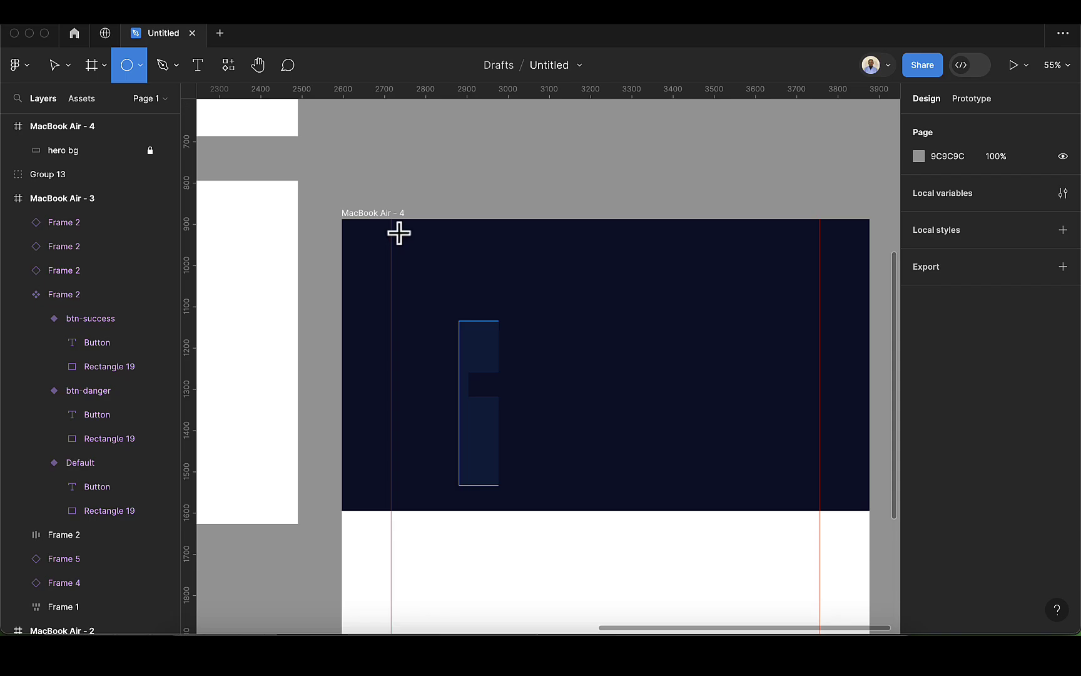
scroll(395, 238, up, 5)
scroll(399, 235, up, 1)
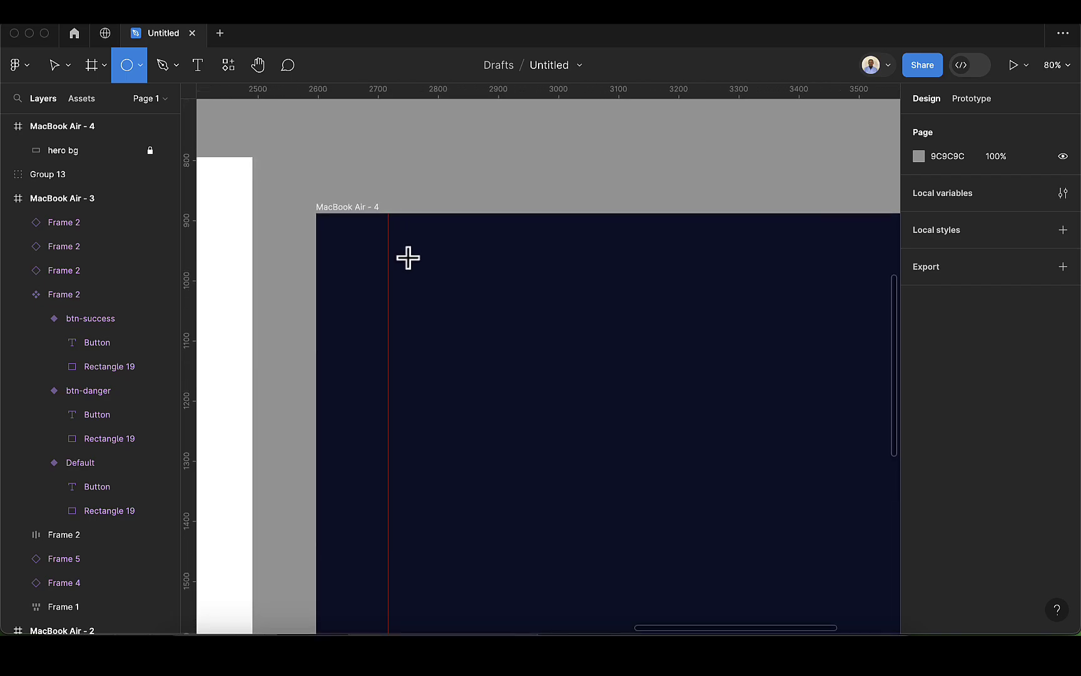
drag(408, 257, 430, 279)
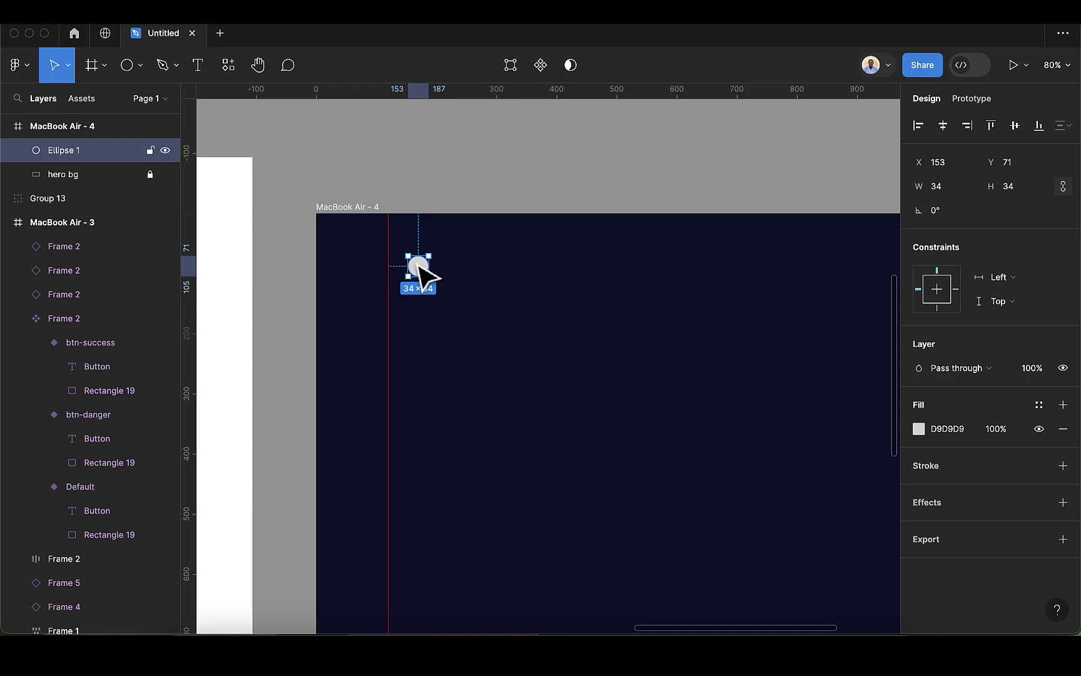
Reshape the circle into a C-shaped ring opening to the right, with a sweep of about -84% and an inner ratio of about 42%
scroll(428, 275, up, 10)
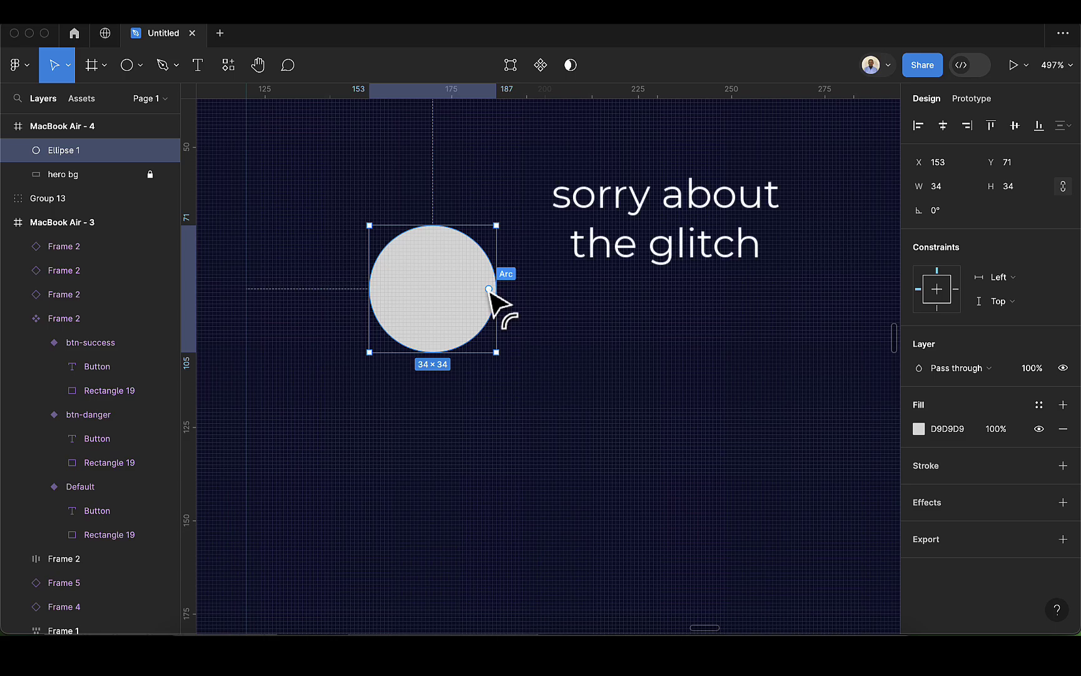
drag(488, 289, 473, 352)
drag(464, 289, 408, 296)
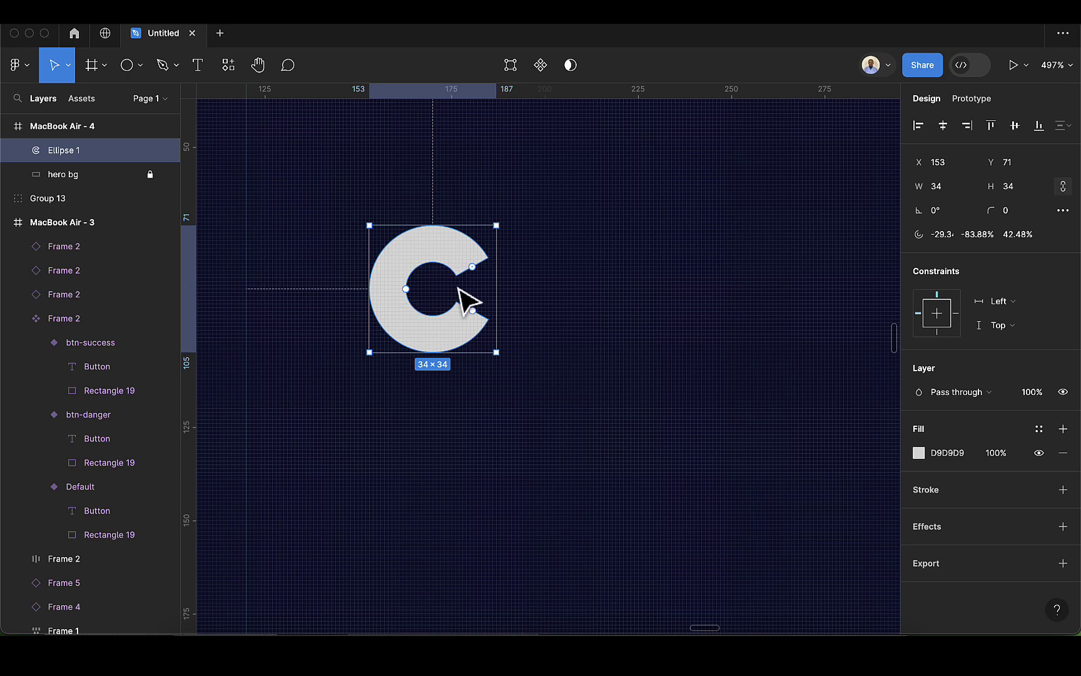
Add the text "Crunch" to the right of the C shape and align it with the shape's vertical centre
click(198, 65)
click(541, 273)
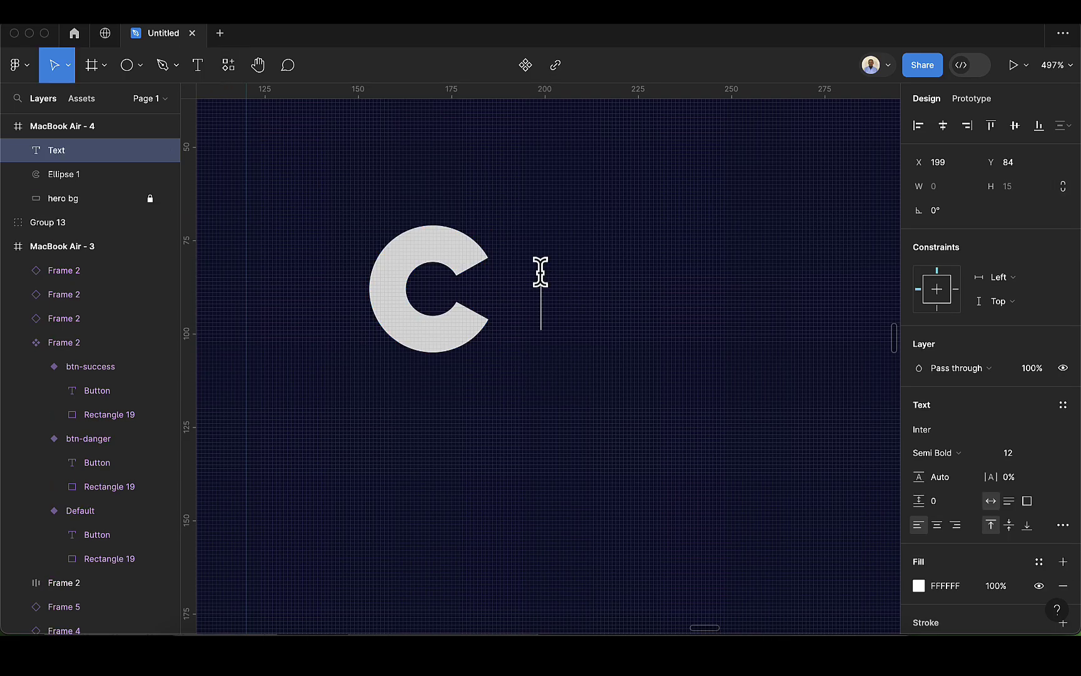
text(Cru)
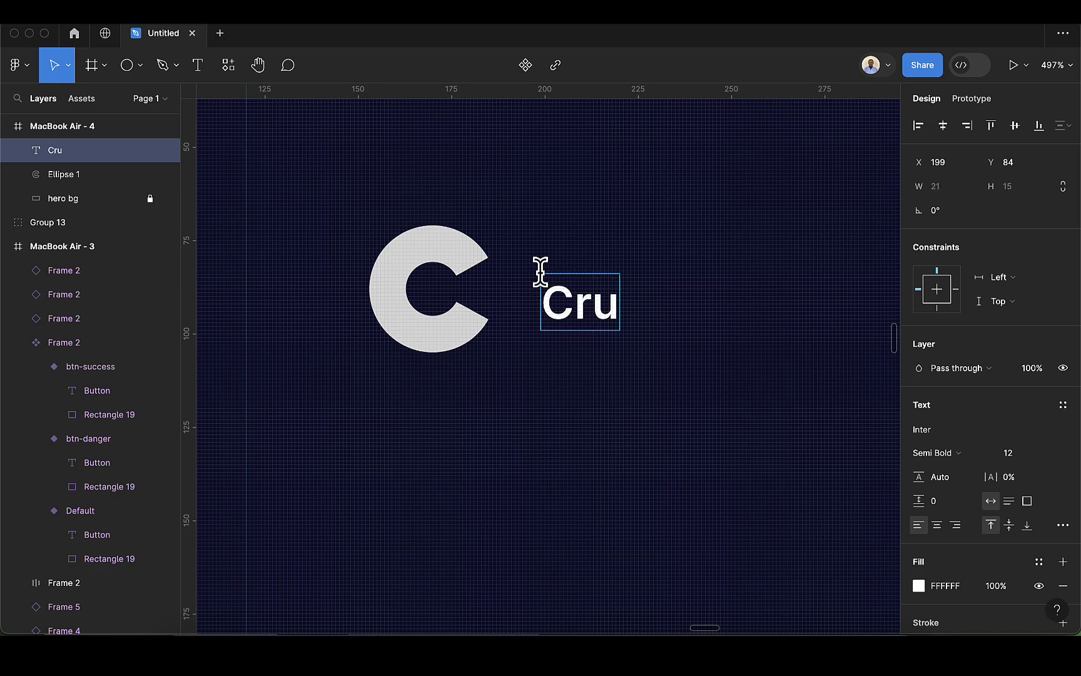
text(nch)
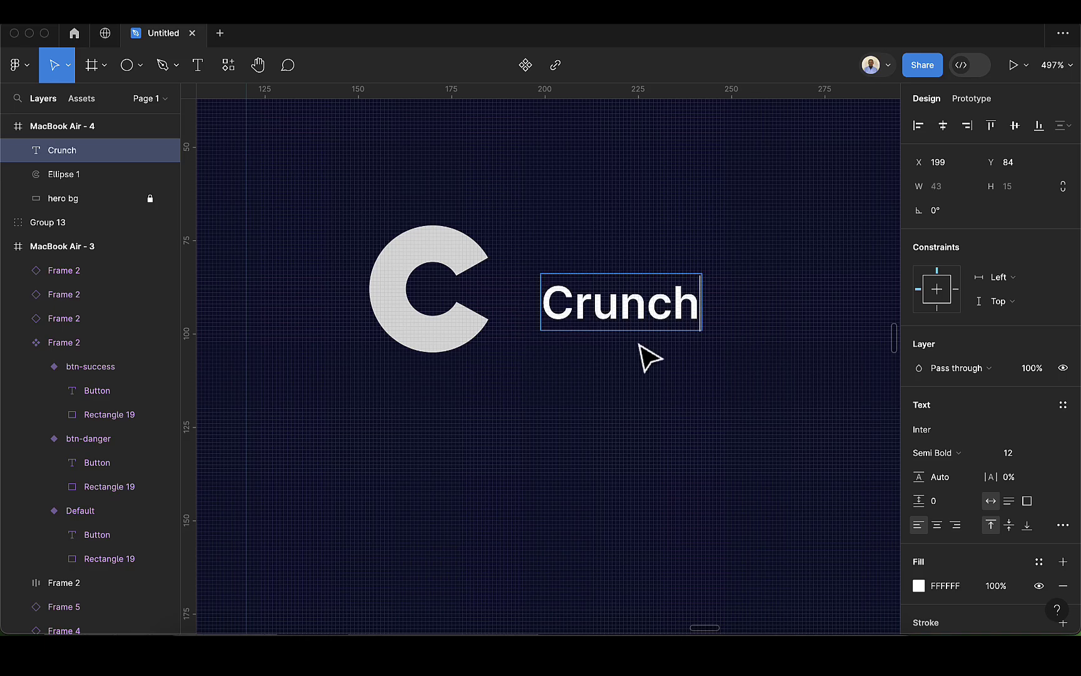
key(Escape)
drag(640, 326, 613, 316)
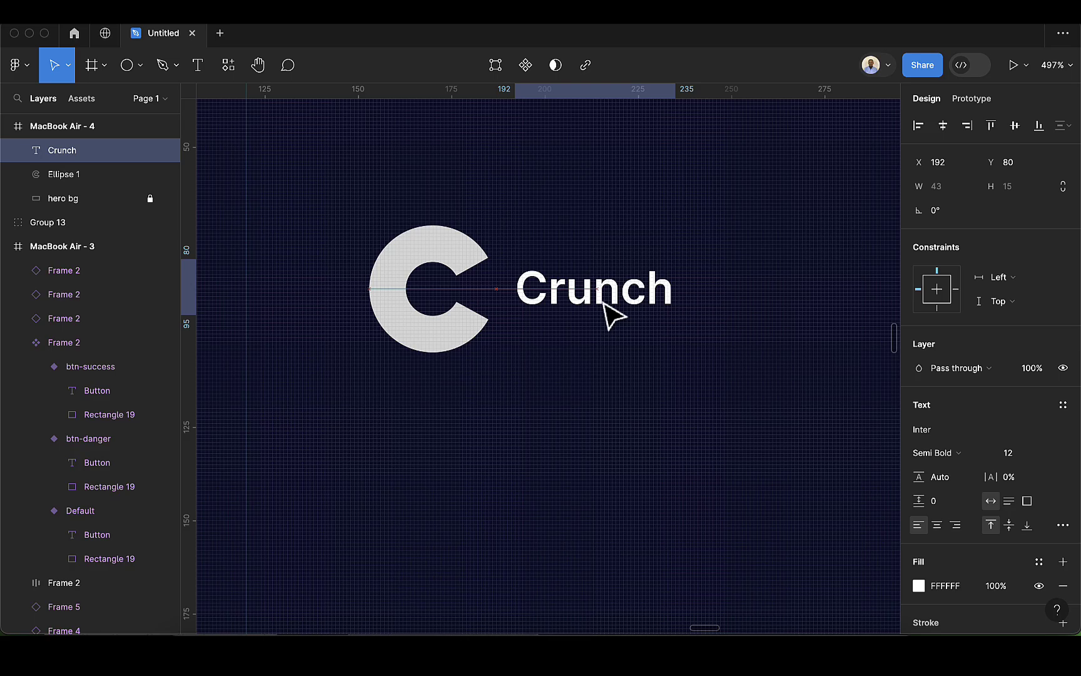
Set the "Crunch" text size to 18 and move it closer to the C shape, at about X 189, Y 77
click(1024, 455)
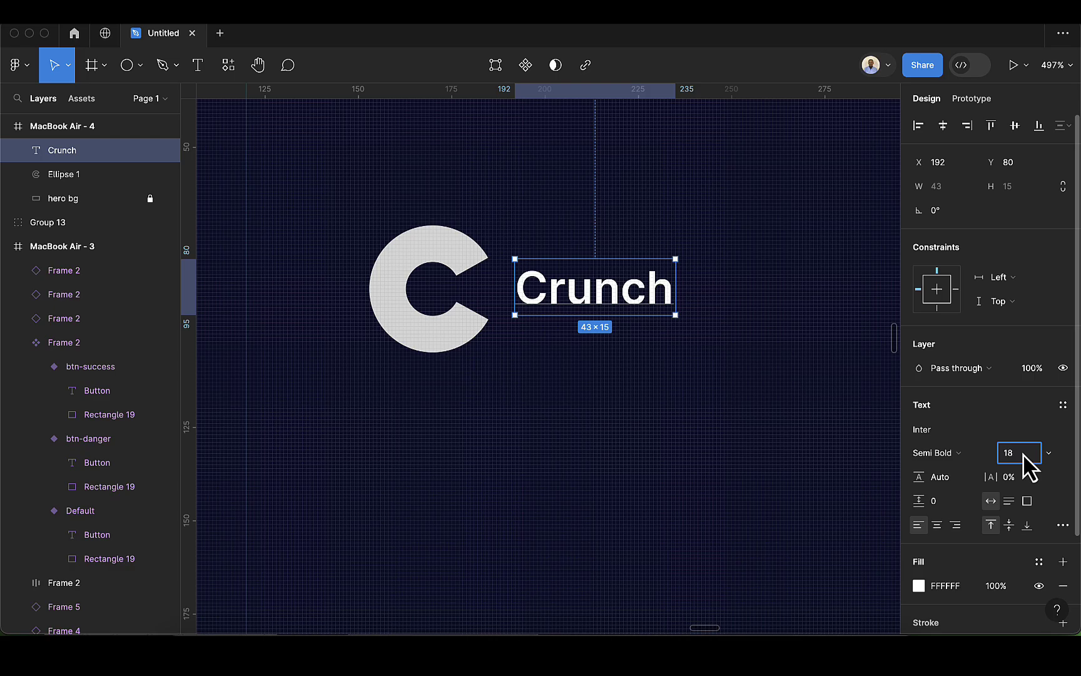
key(Return)
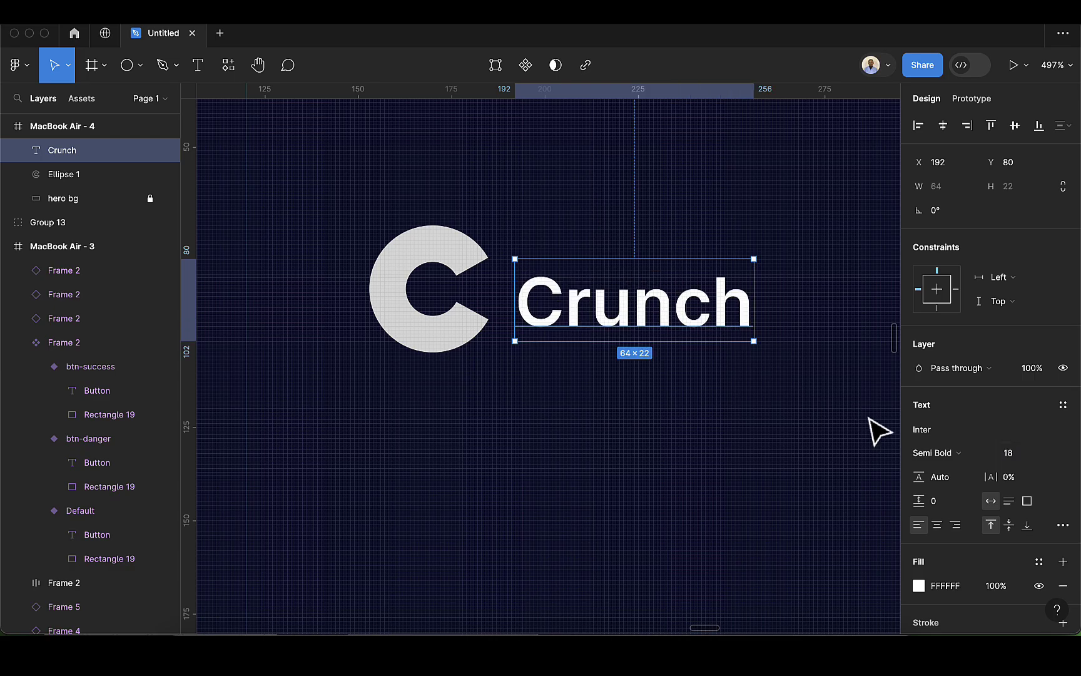
drag(700, 313, 682, 294)
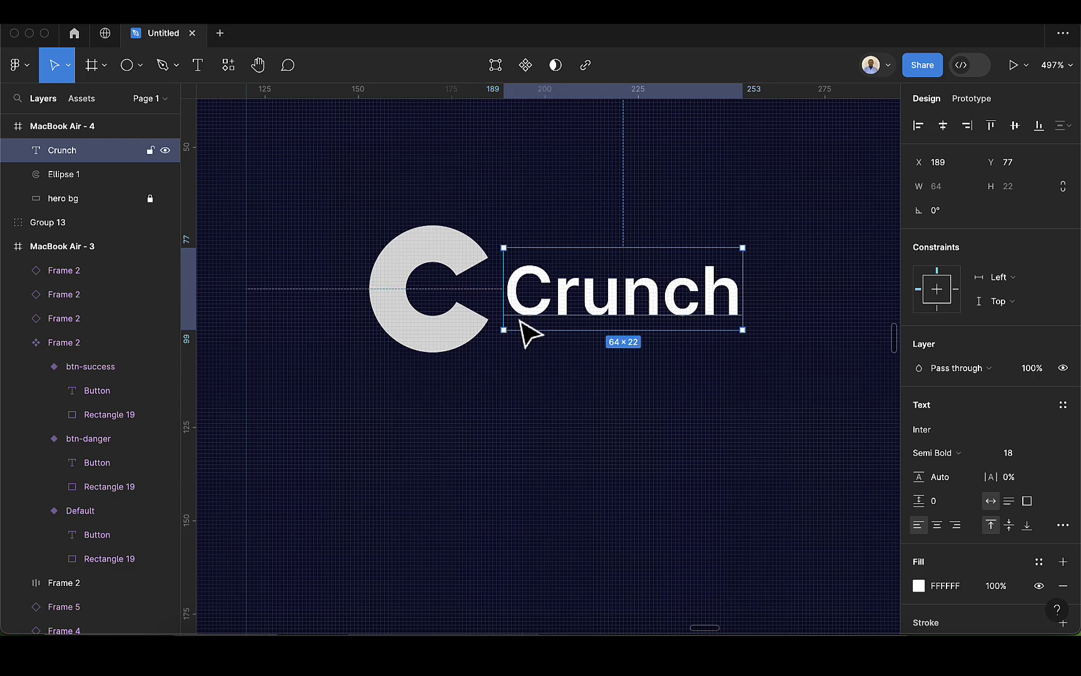
Change the C shape's fill to white (FFFFFF) from the document colors
click(449, 341)
click(918, 452)
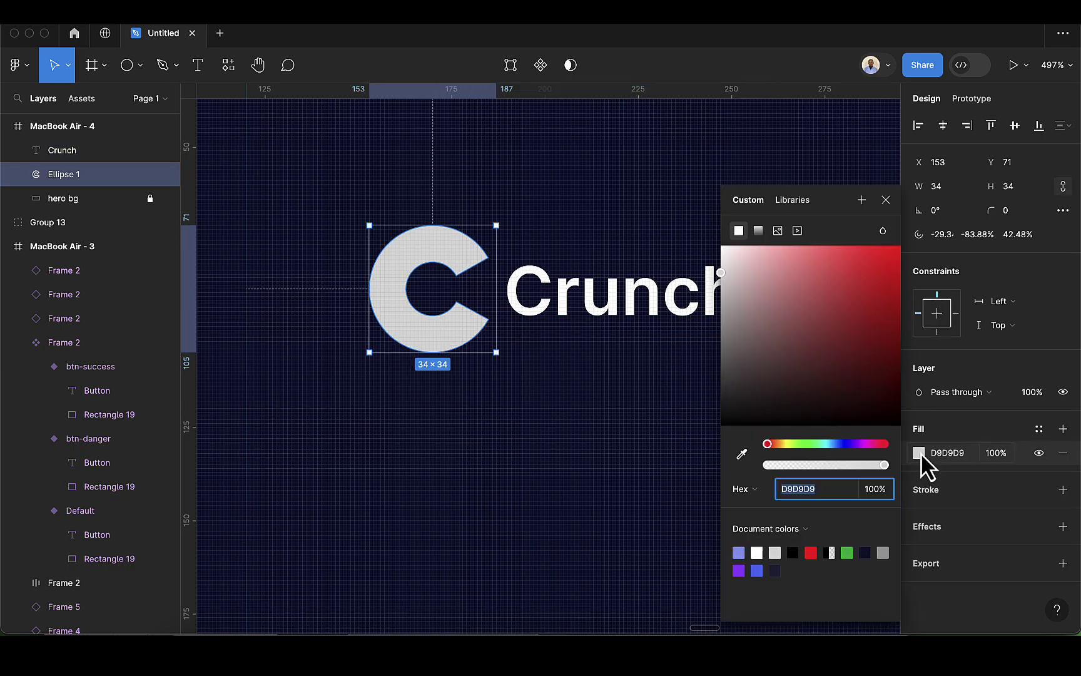
click(757, 553)
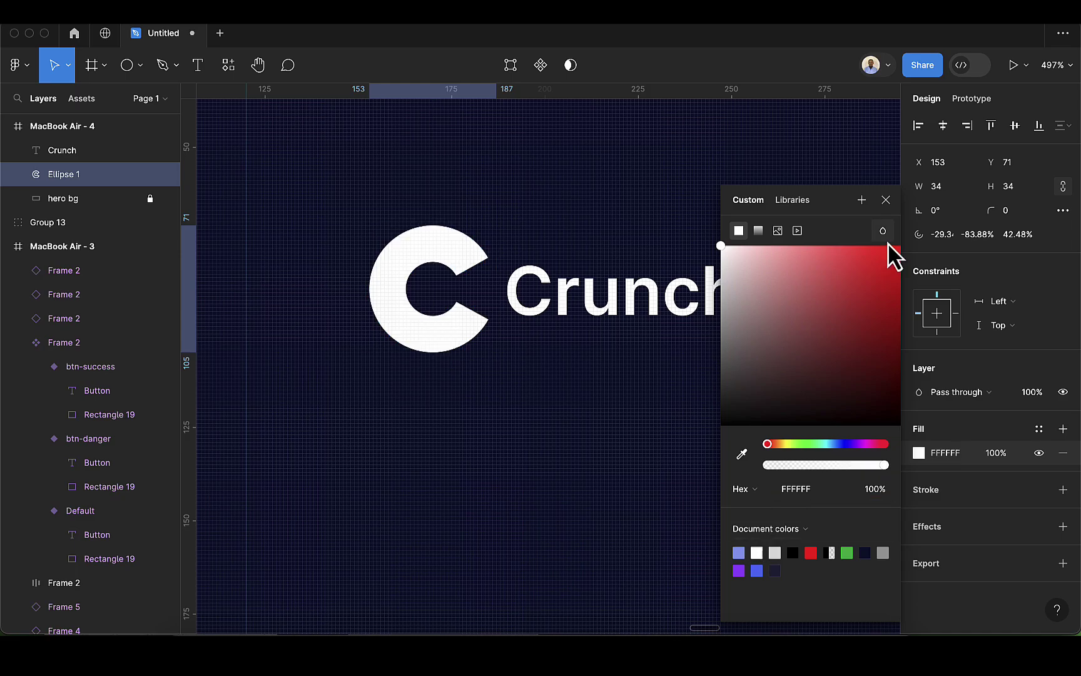
click(885, 199)
Set the "Crunch" text's font weight to Extra Bold
click(671, 321)
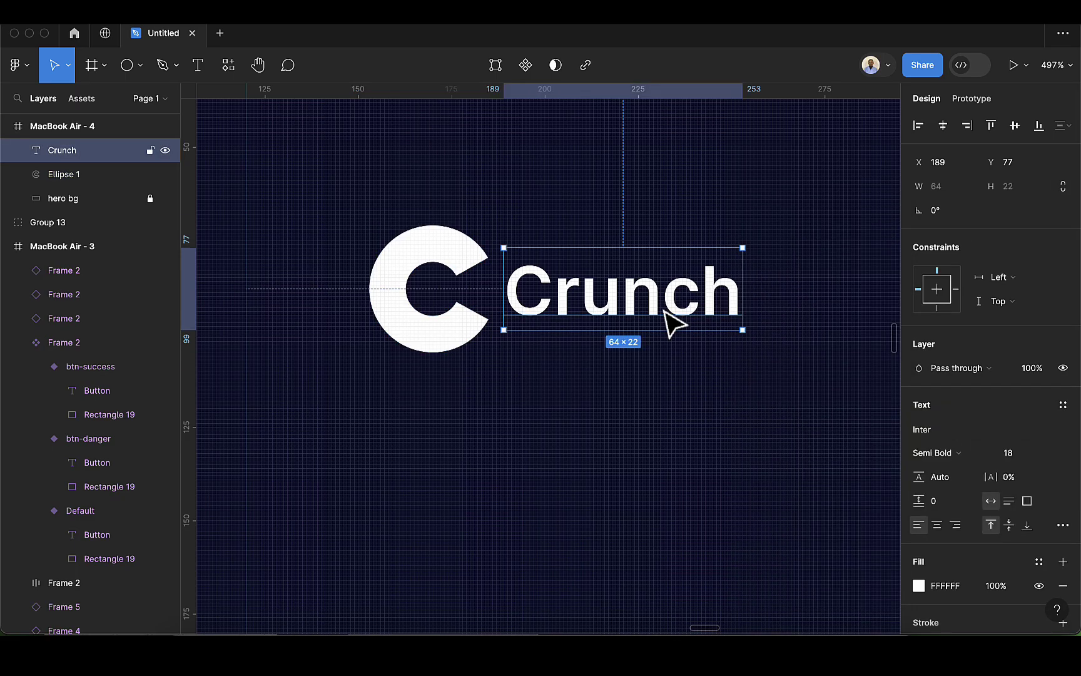
click(953, 454)
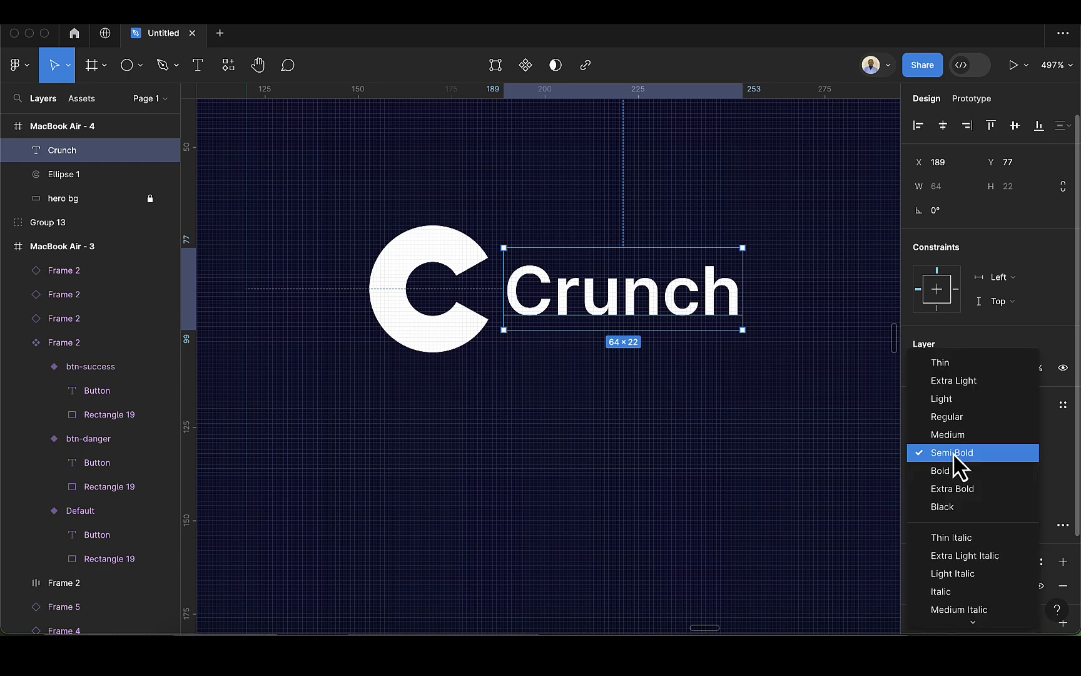
click(958, 488)
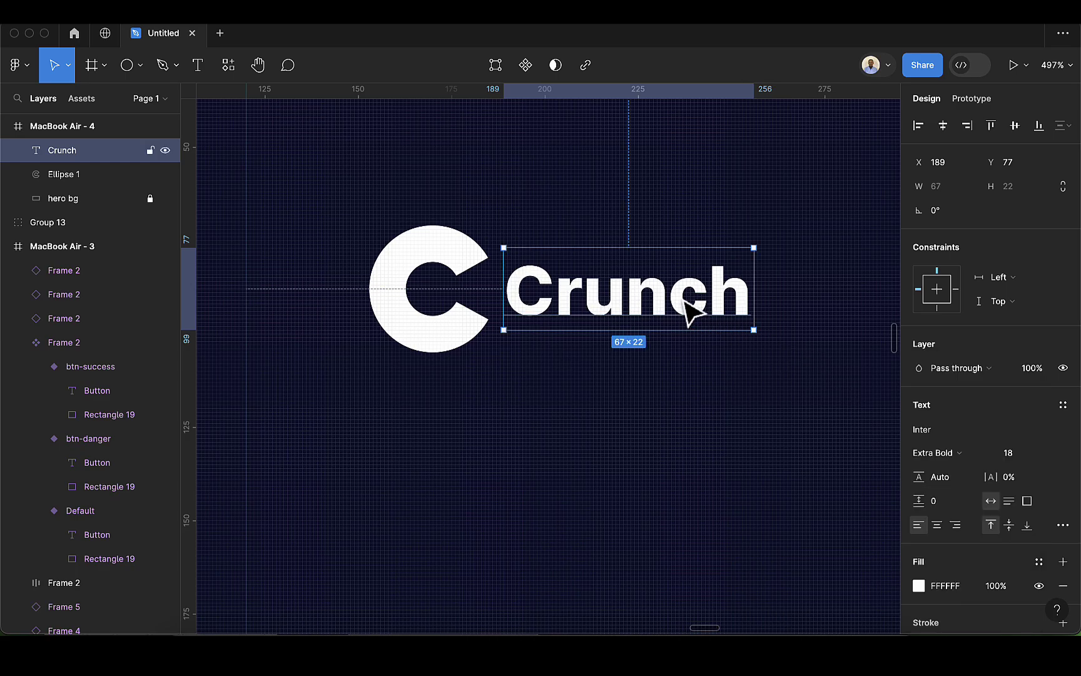
Group the C shape with the "Crunch" text and apply auto layout to the group
shift+click(442, 326)
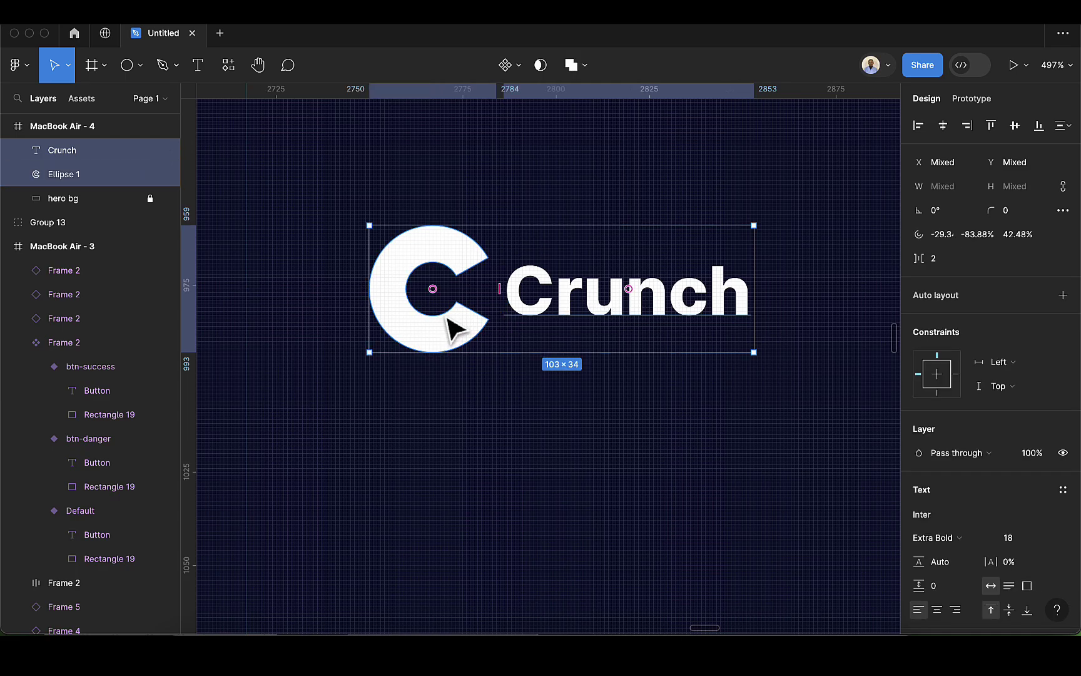
key(super+g)
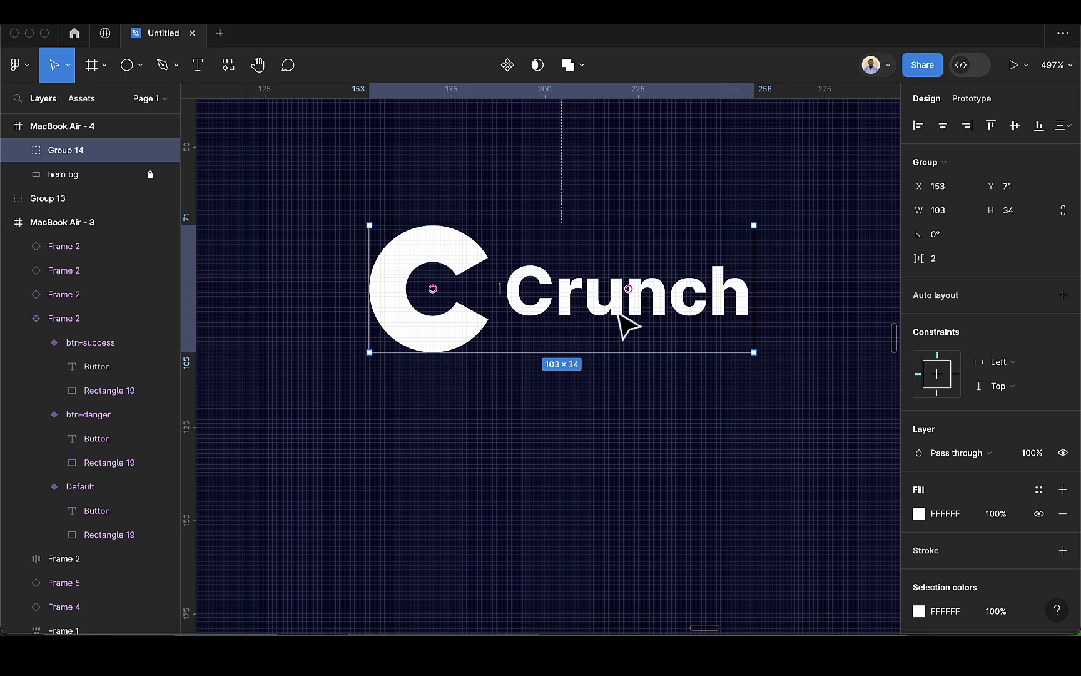
scroll(634, 307, down, 5)
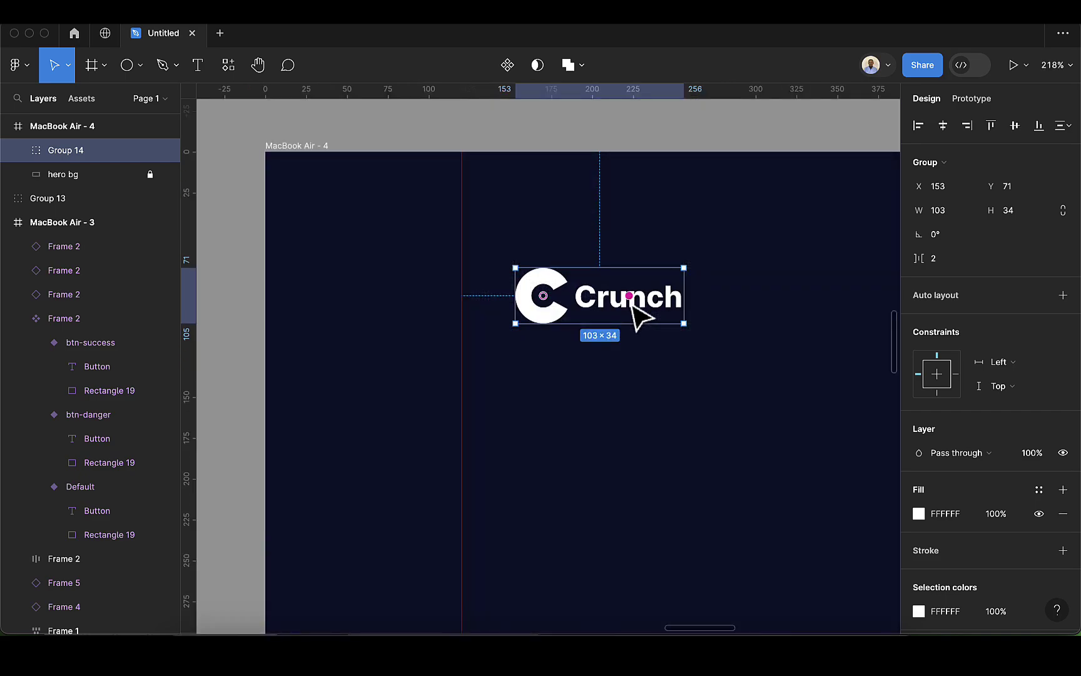
scroll(633, 306, right, 3)
scroll(632, 305, down, 1)
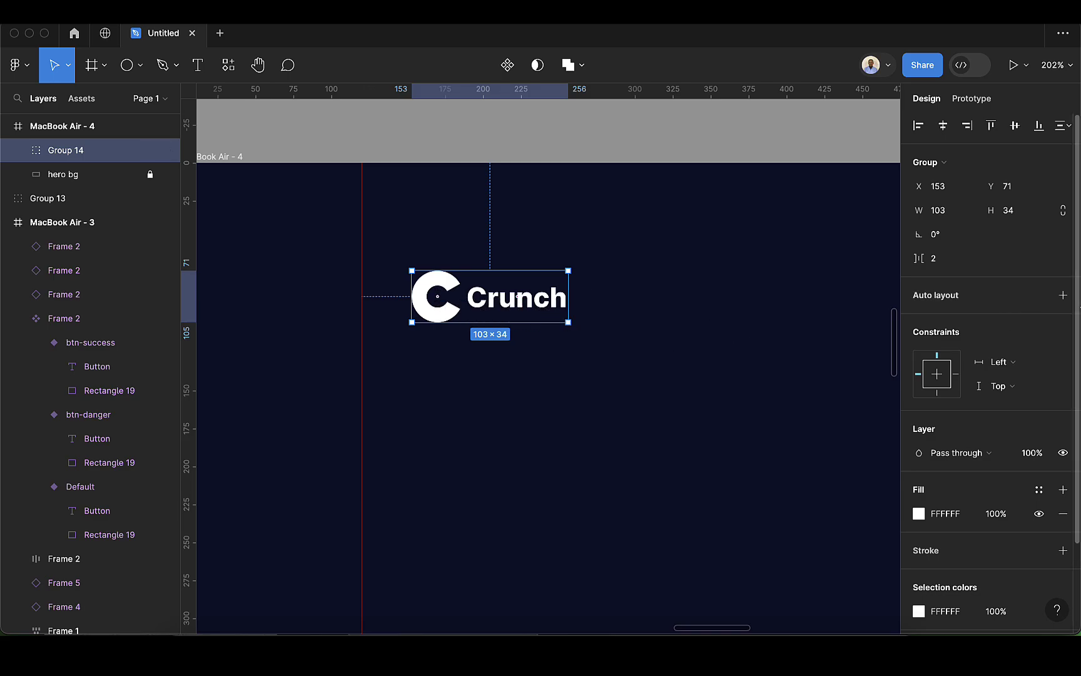
click(1063, 295)
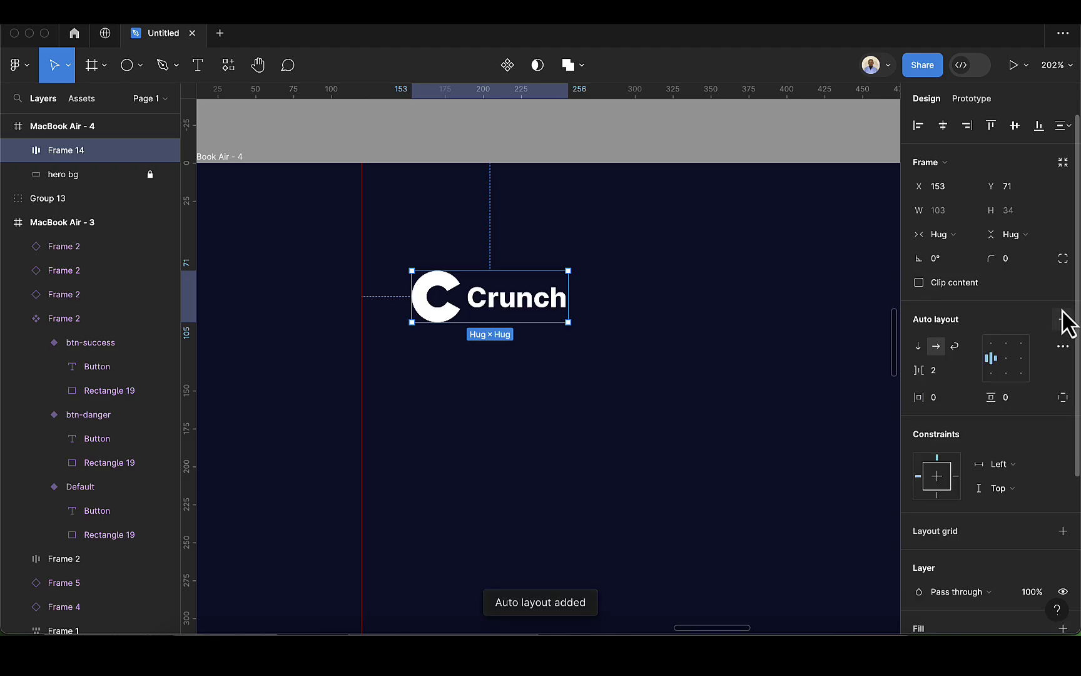
click(1063, 320)
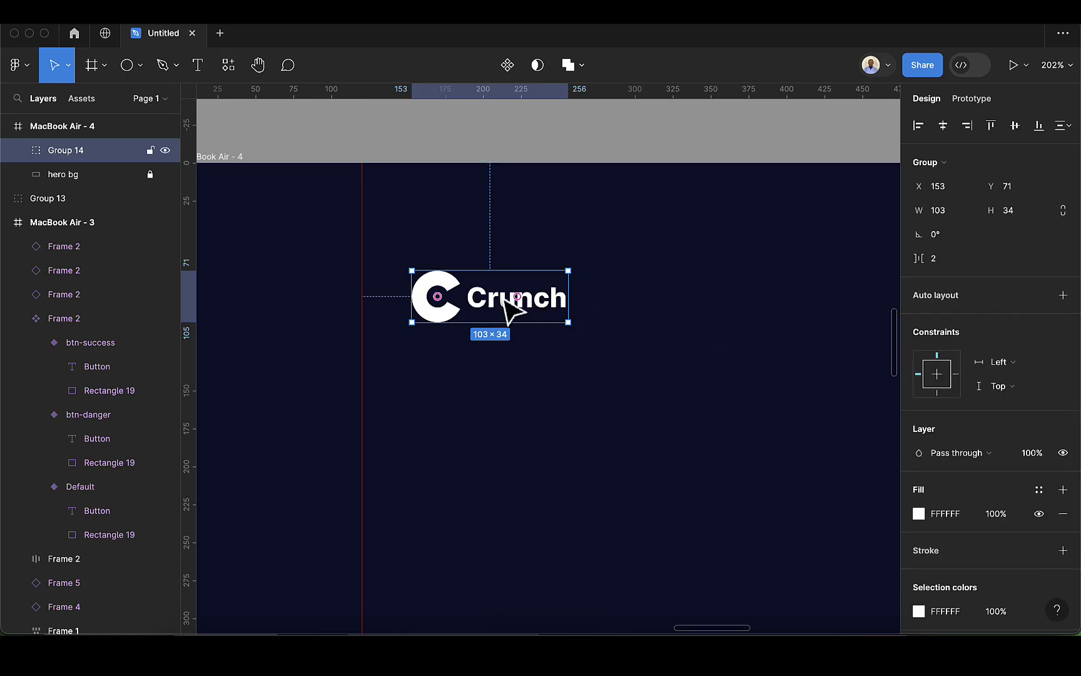
click(1063, 295)
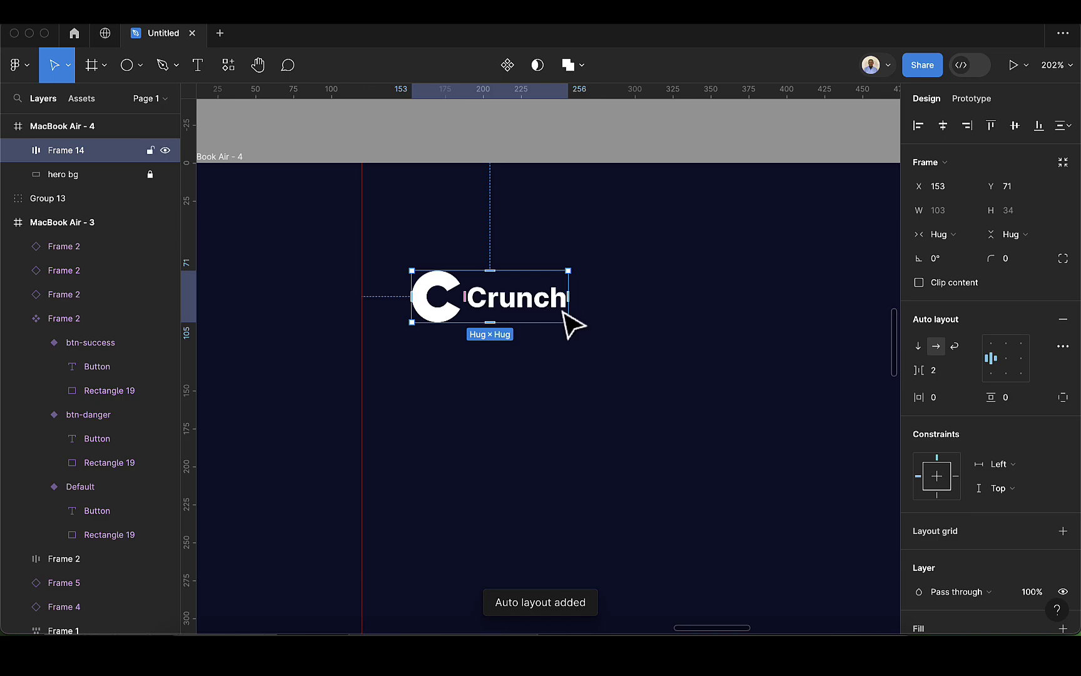
Rename the auto layout frame holding the C shape and "Crunch" text as "logo"
double_click(70, 154)
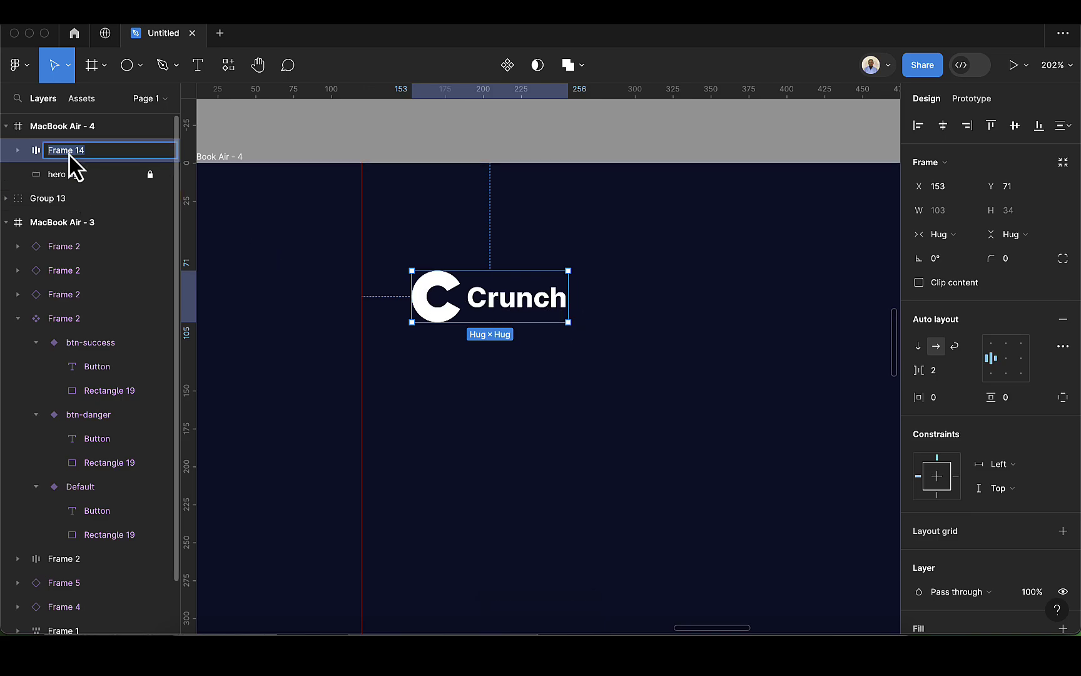
text(logo)
key(Return)
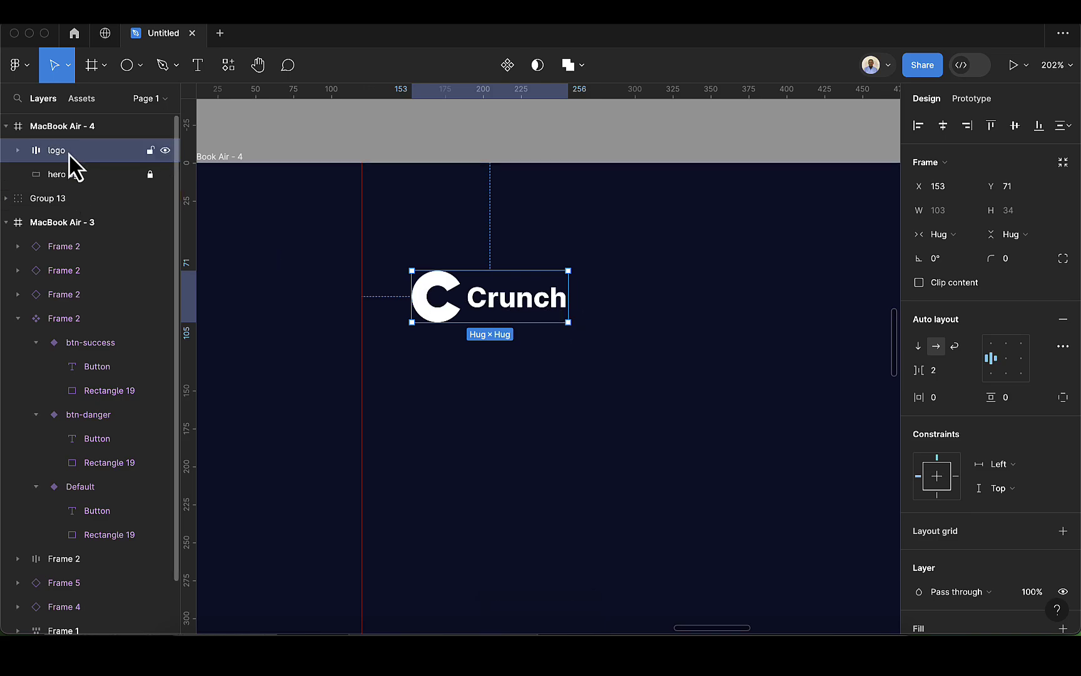
Add the text "About" to the right of the logo in the hero, at about X 464, Y 70
scroll(724, 293, down, 4)
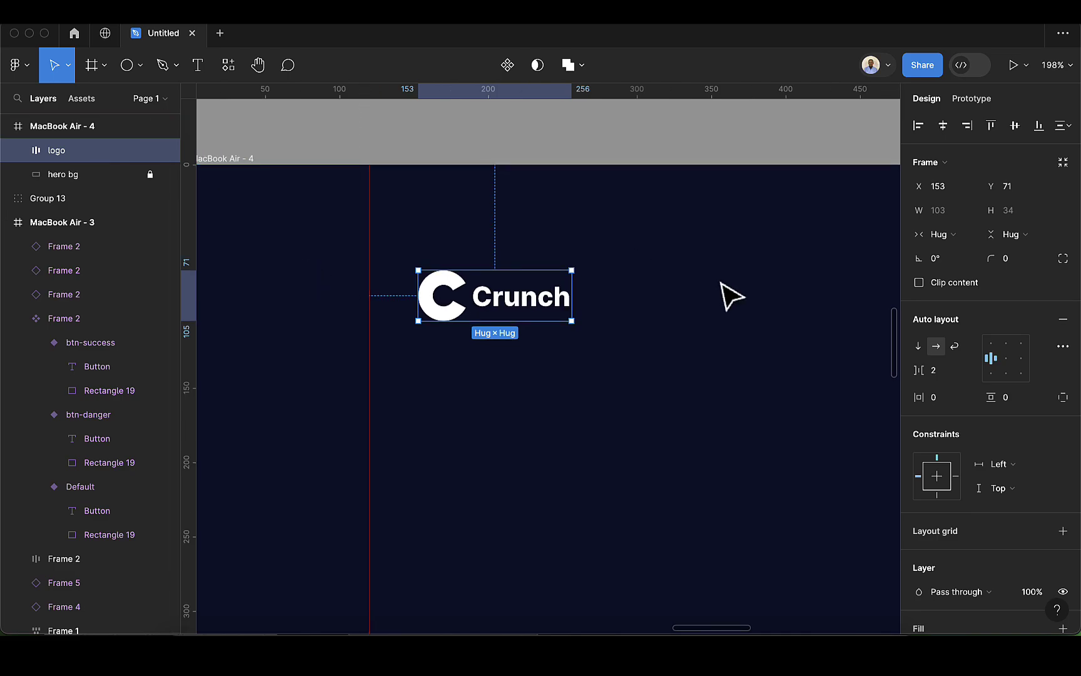
scroll(733, 305, right, 3)
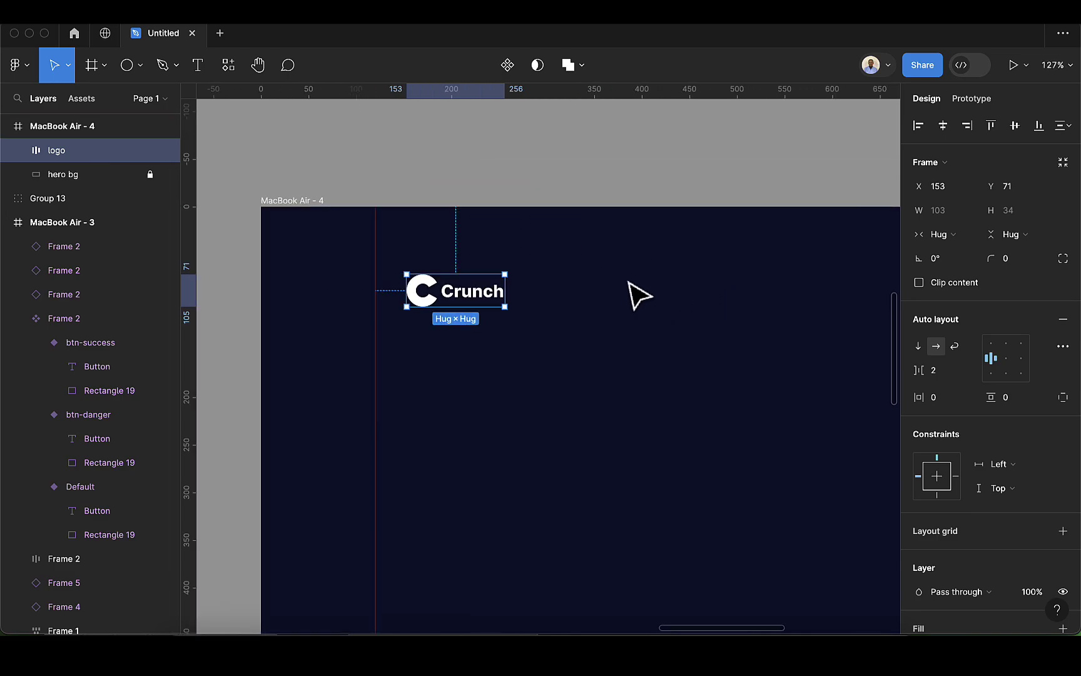
click(199, 67)
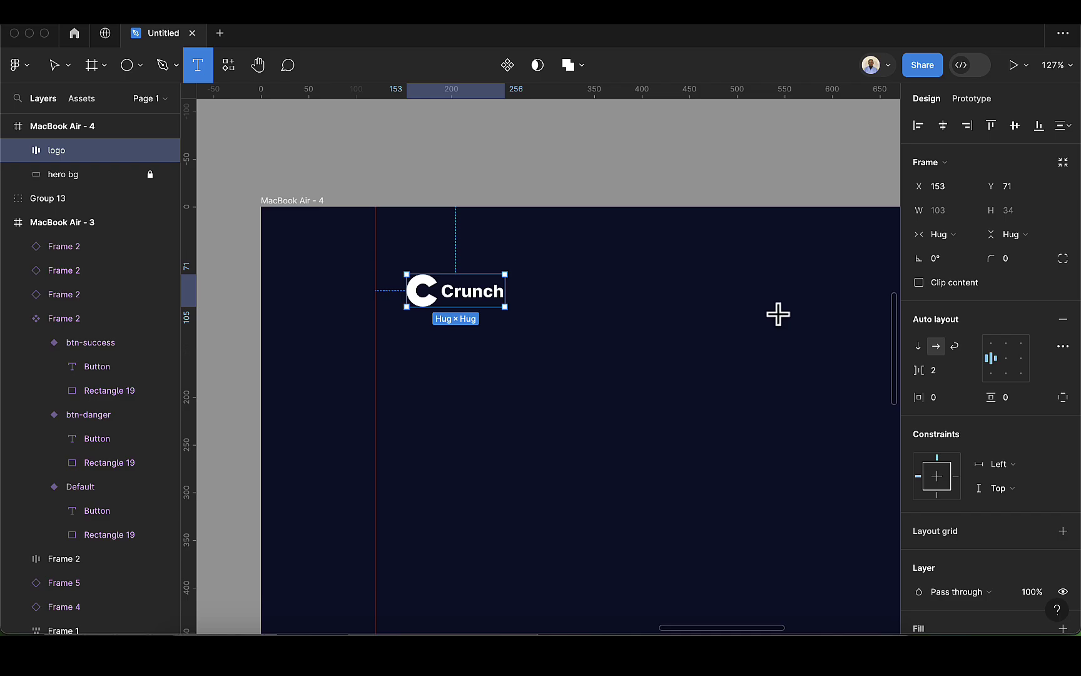
click(702, 275)
text(Ab)
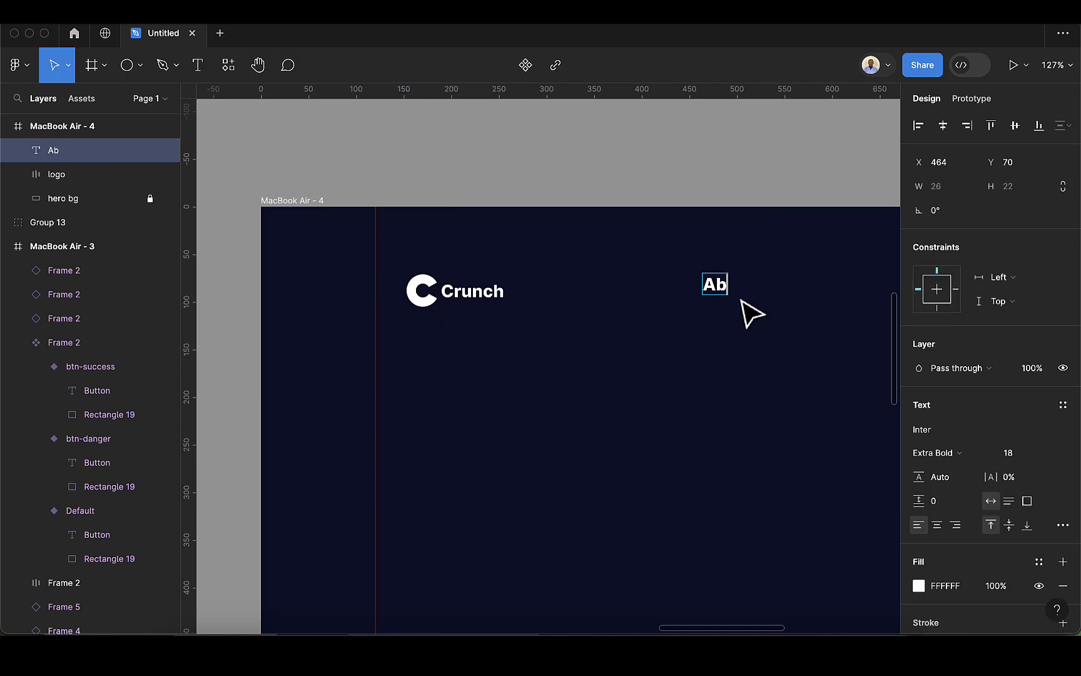
text(out)
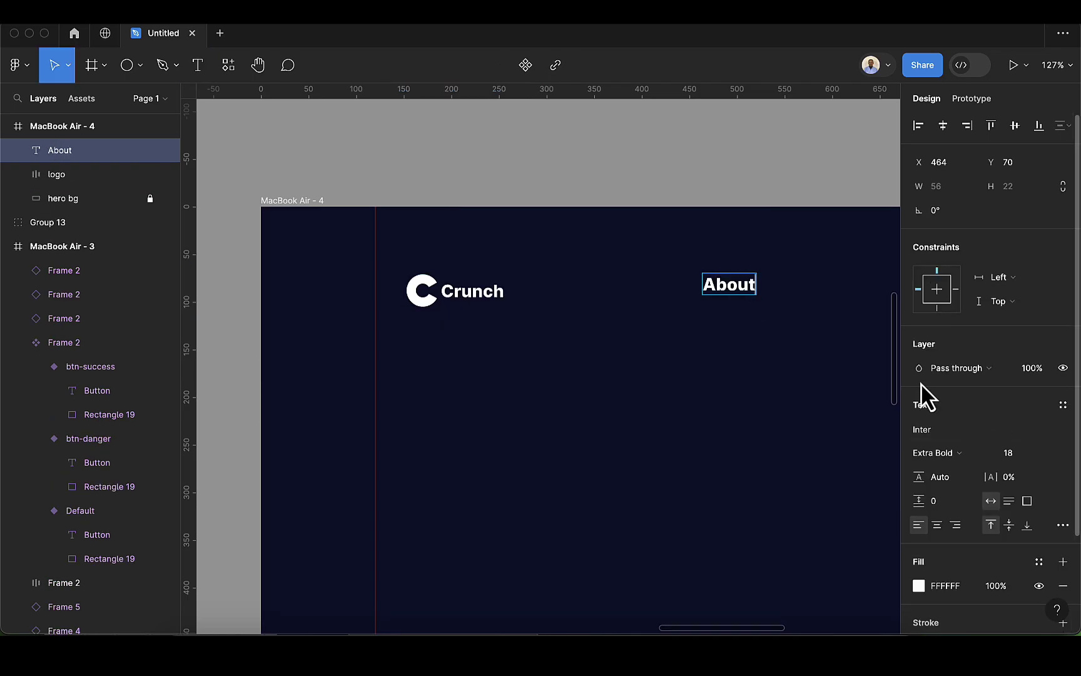
key(Escape)
Set the "About" text to size 12 with the Regular font weight
click(1017, 456)
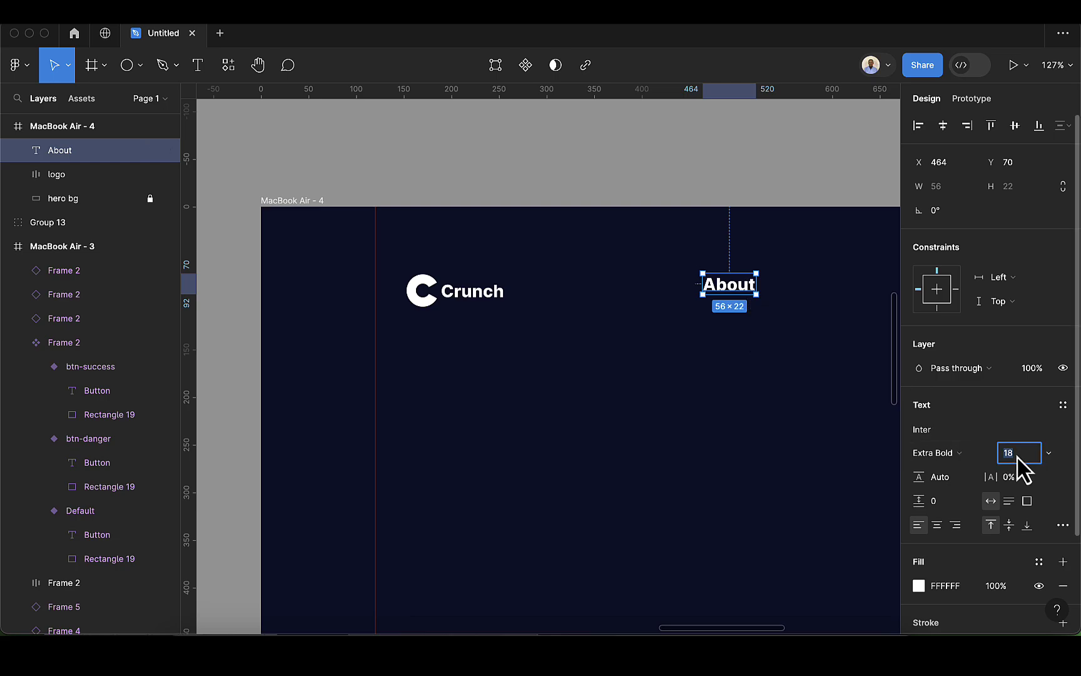
text(12)
key(Return)
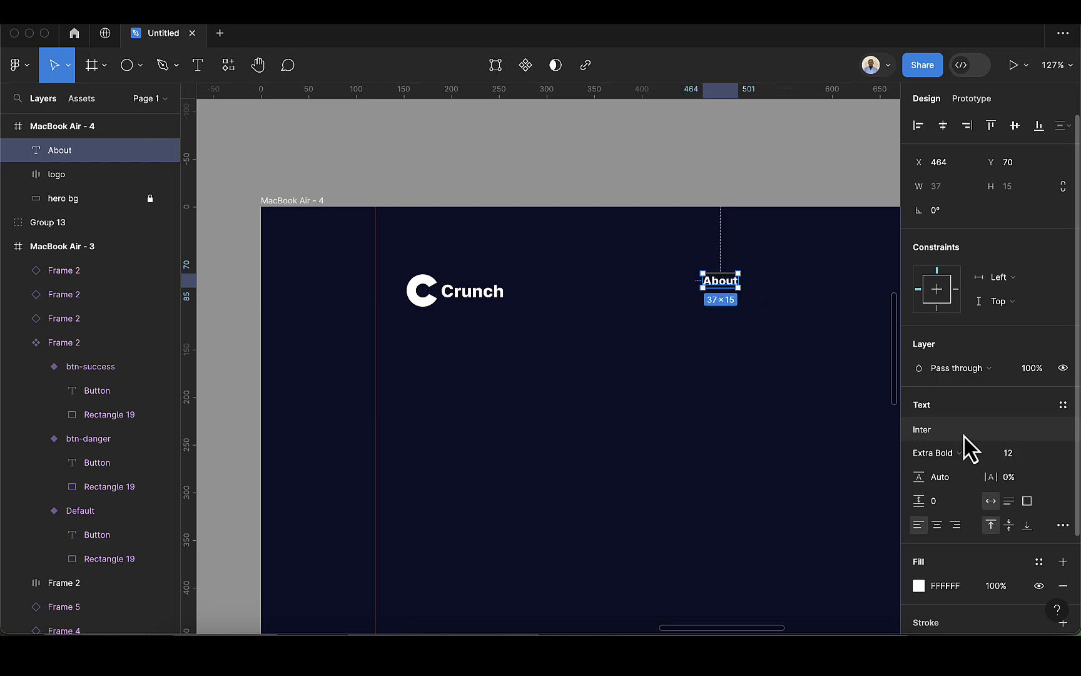
click(955, 452)
click(955, 382)
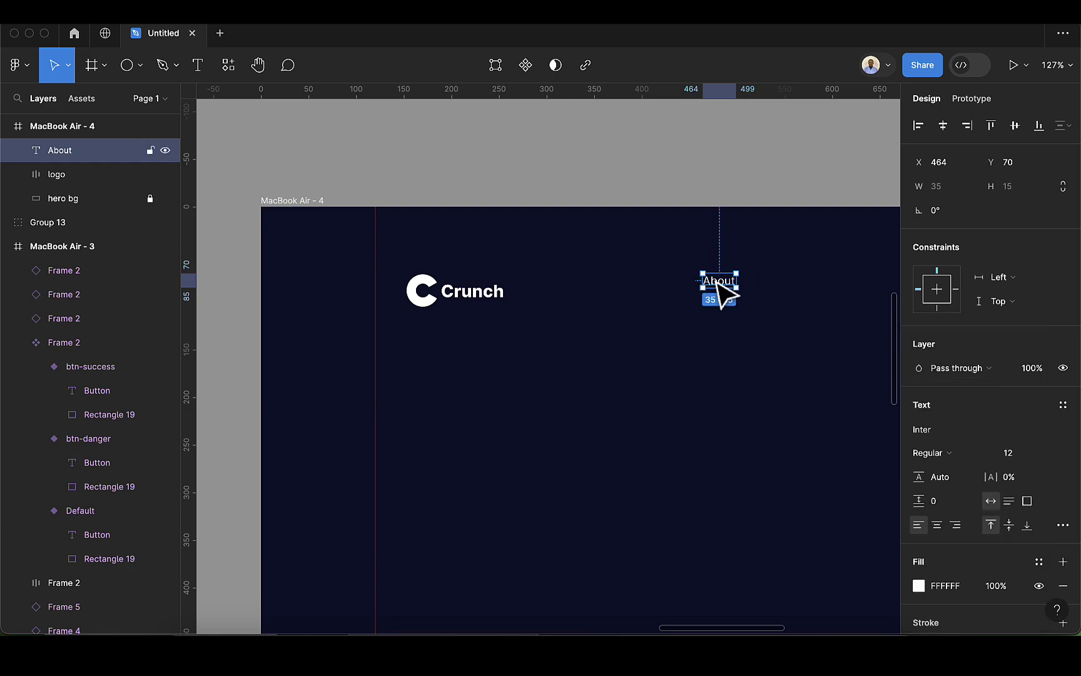
Duplicate the "About" text, place the copy to its right at about X 521, and change its wording to "Contact"
key(super+d)
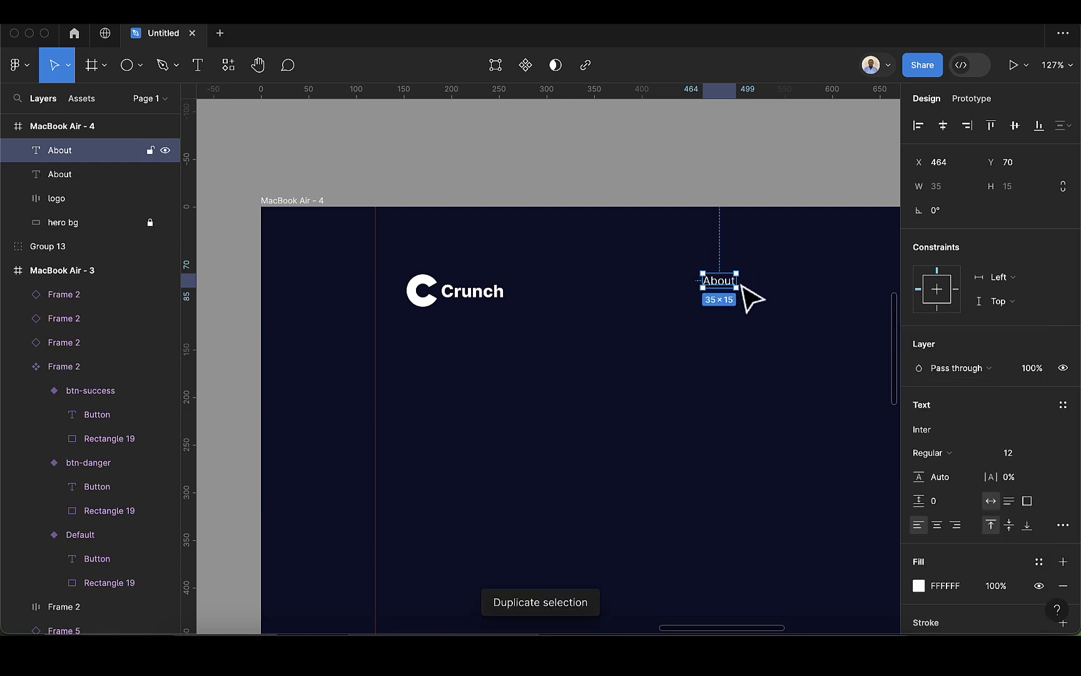
drag(726, 289, 777, 295)
double_click(767, 280)
key(BackSpace)
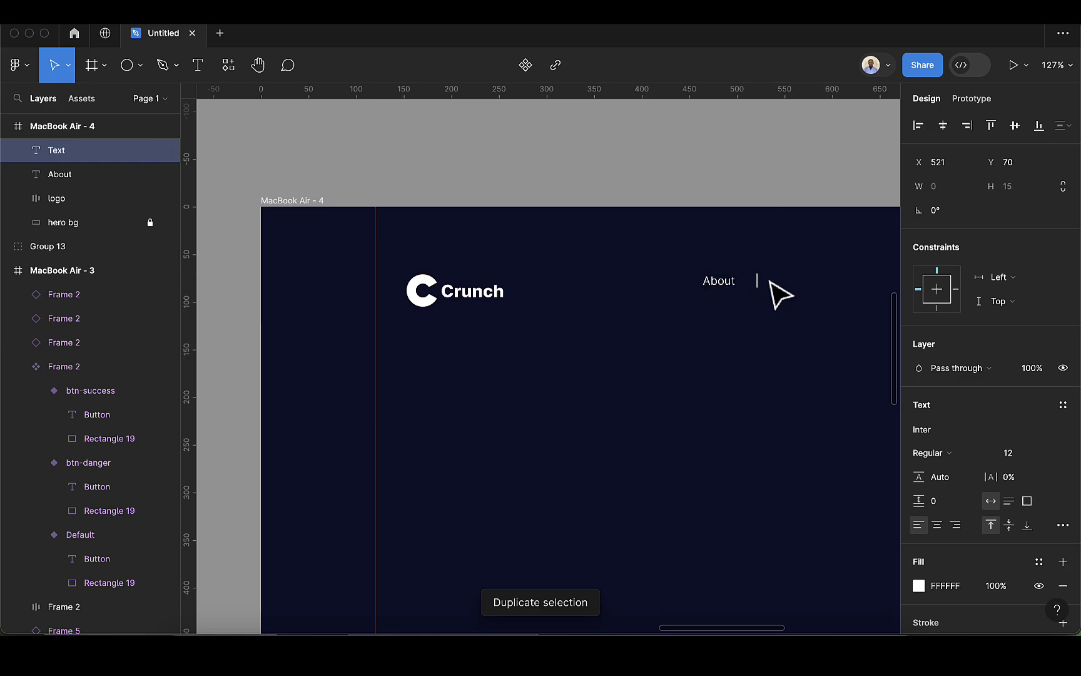
text(Contact)
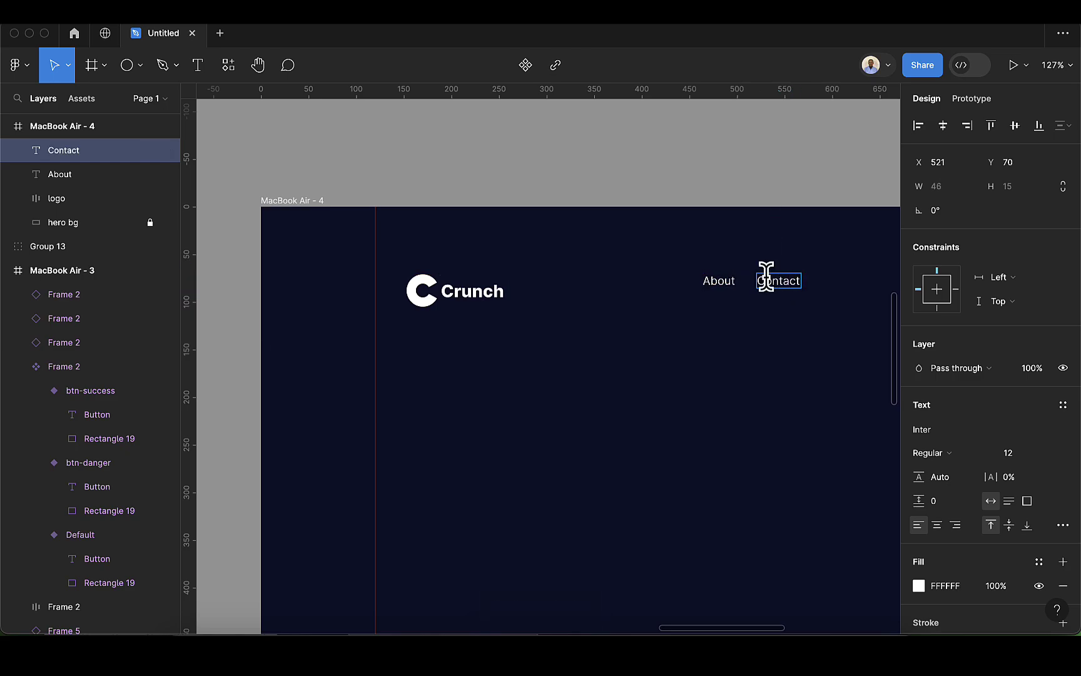
key(Escape)
Duplicate the "Contact" text, place the copy to its right at about X 589, and change its wording to "Services"
key(super+d)
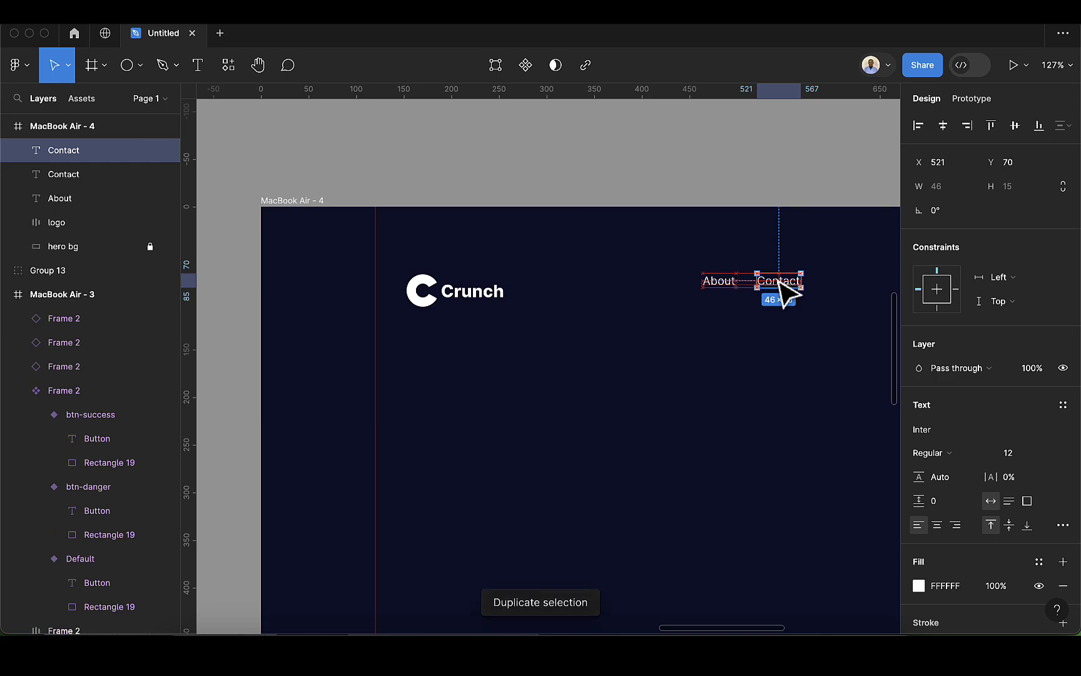
drag(786, 293, 851, 291)
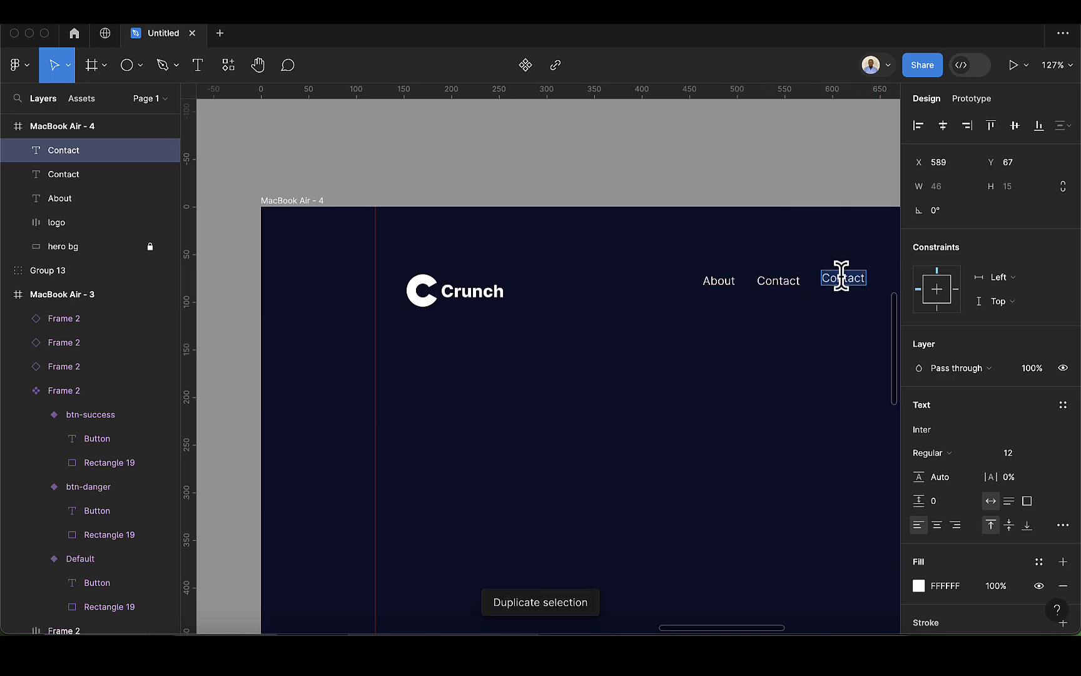
double_click(842, 278)
text(Services)
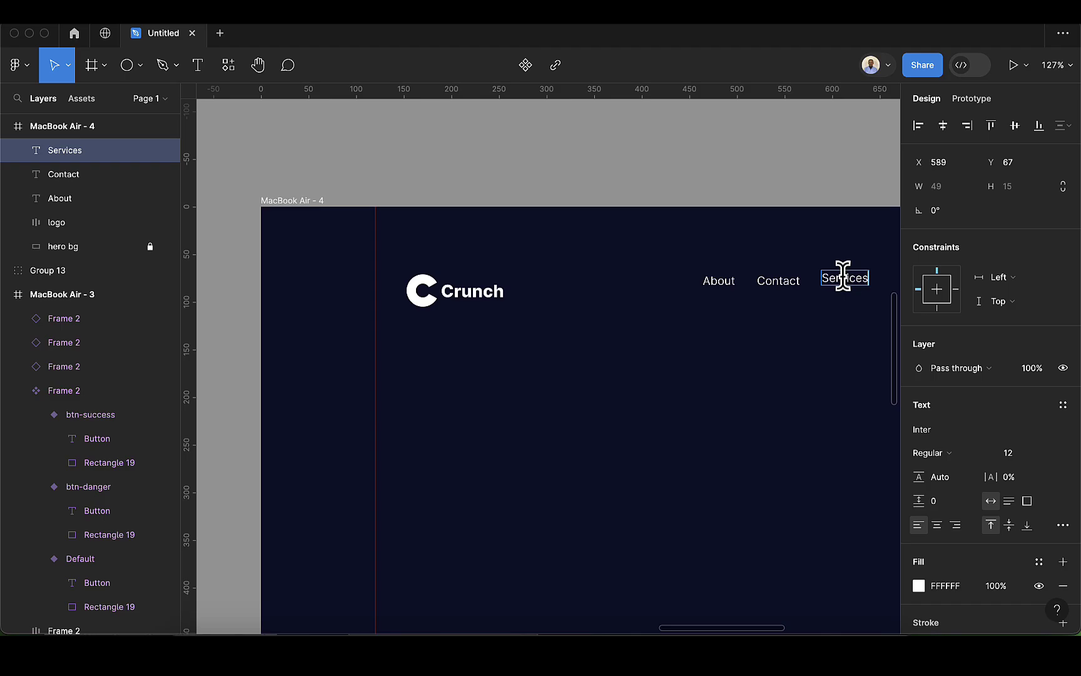
key(Escape)
Combine the About, Contact and Services texts in a horizontal auto layout and set its alignment to center
scroll(835, 326, right, 3)
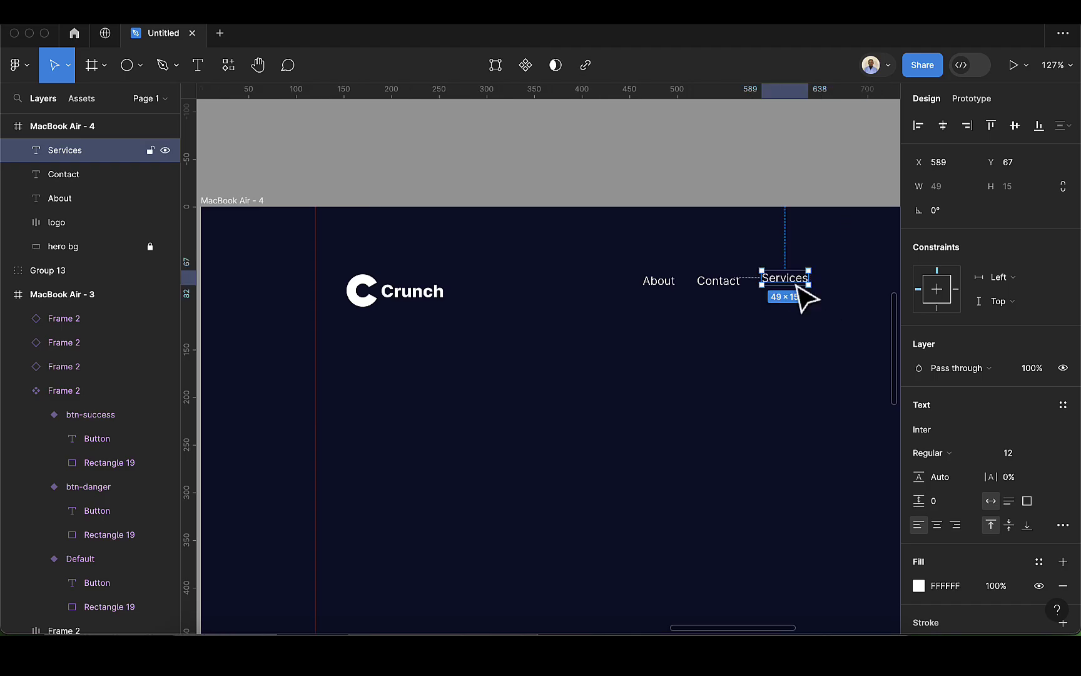
shift+click(722, 287)
shift+click(670, 288)
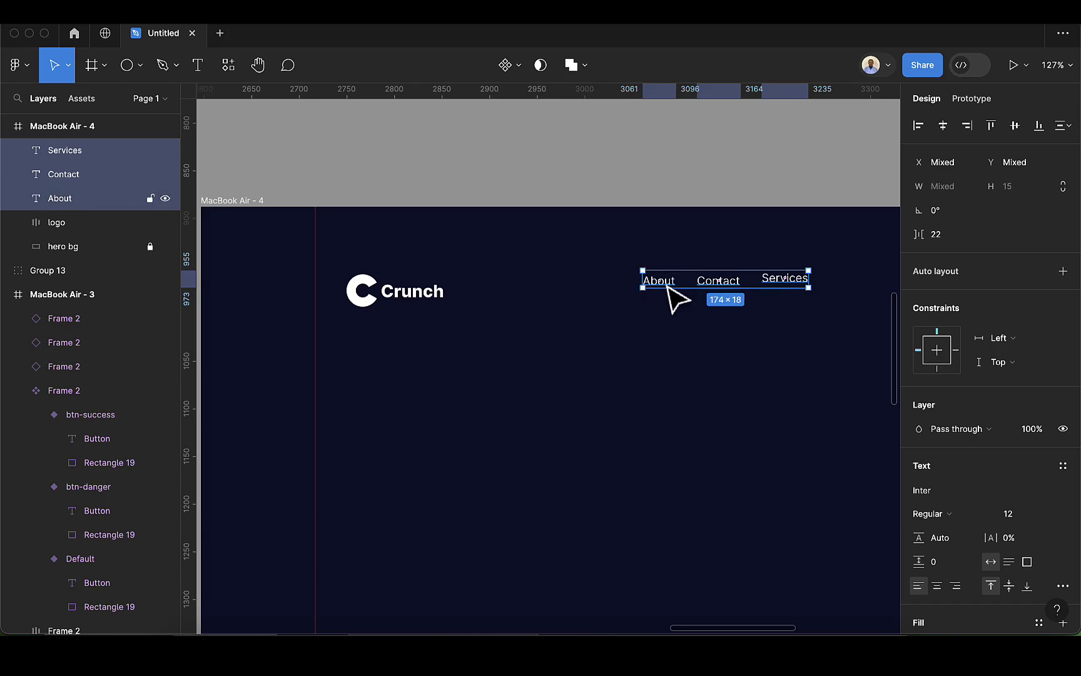
key(shift+a)
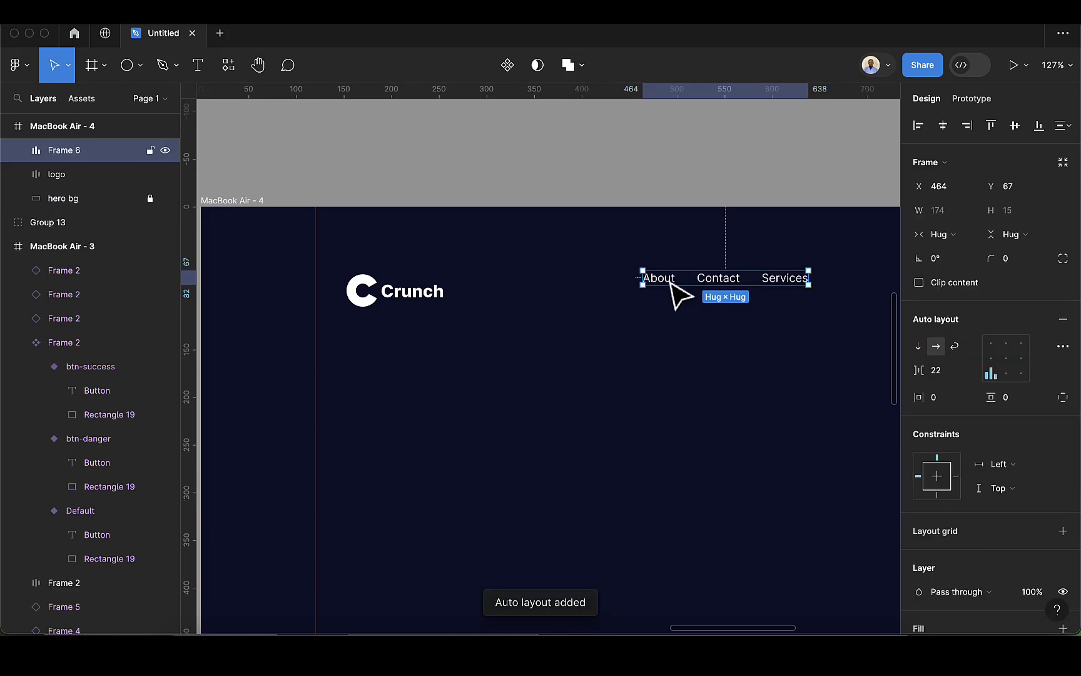
click(991, 343)
click(1012, 363)
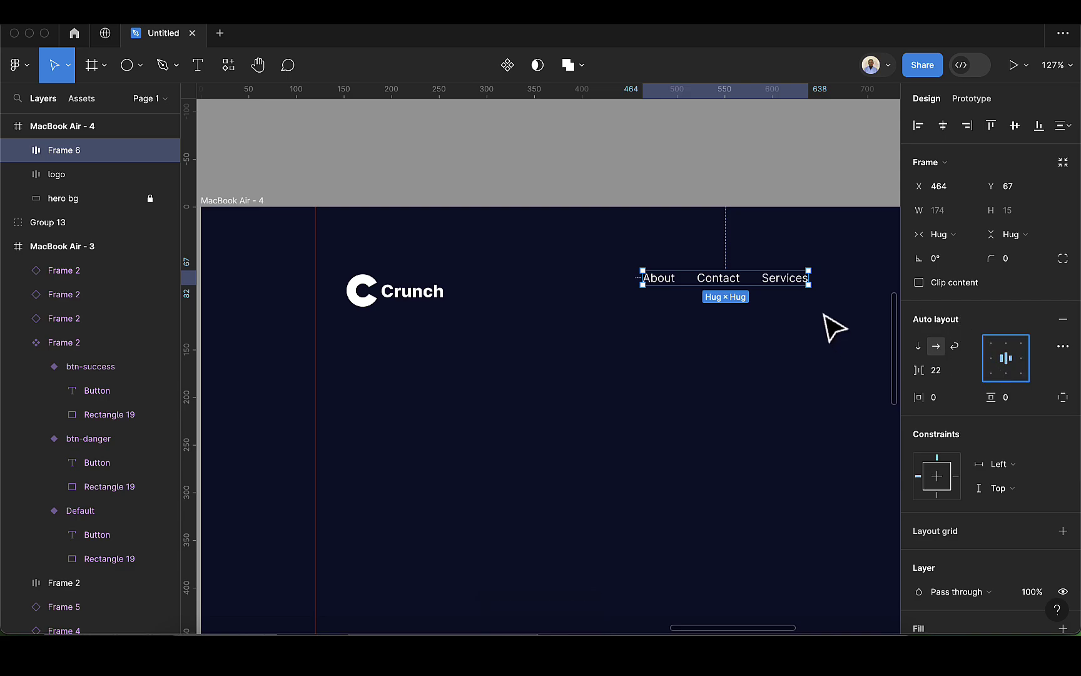
Add a text reading "Sign up" on the canvas just above the MacBook Air - 4 frame
scroll(837, 326, down, 5)
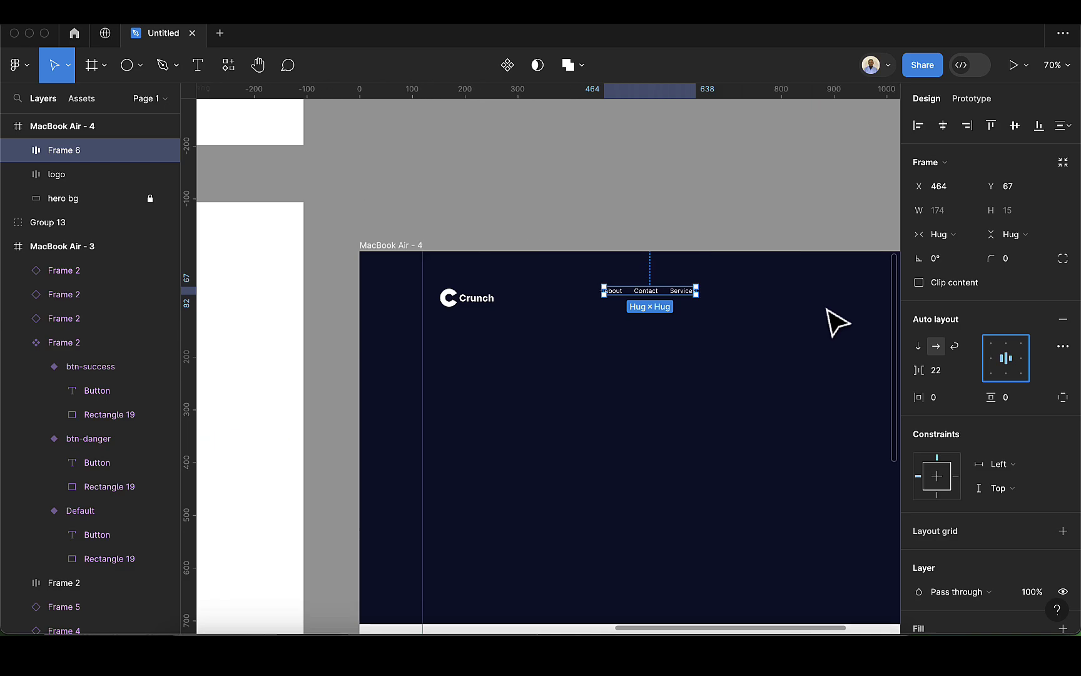
scroll(837, 323, right, 4)
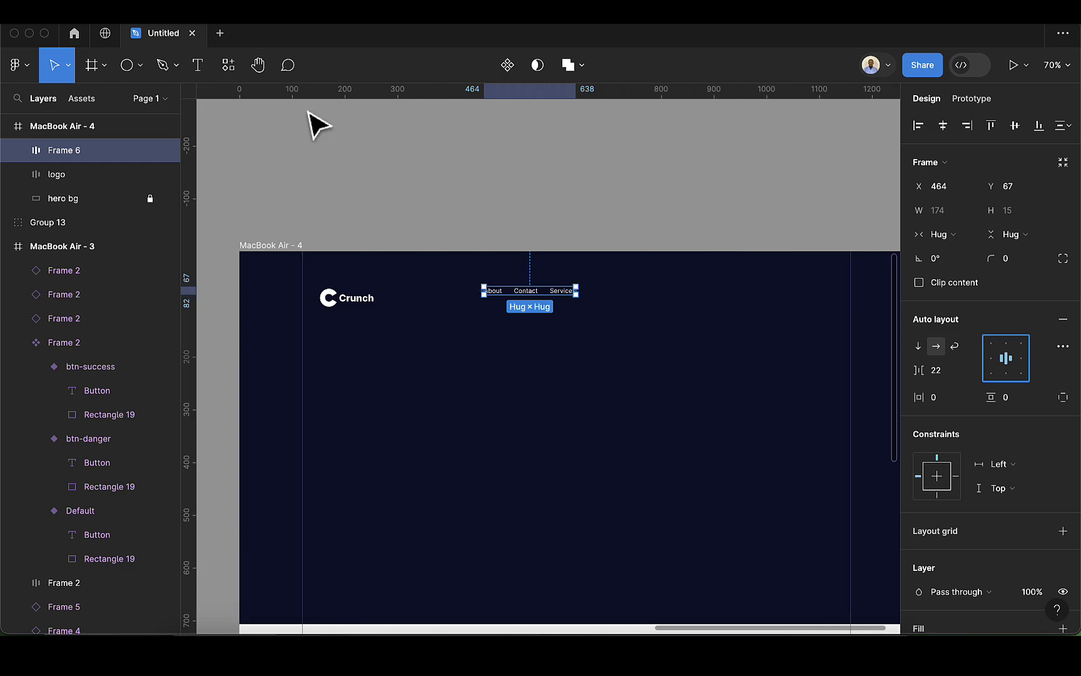
click(190, 69)
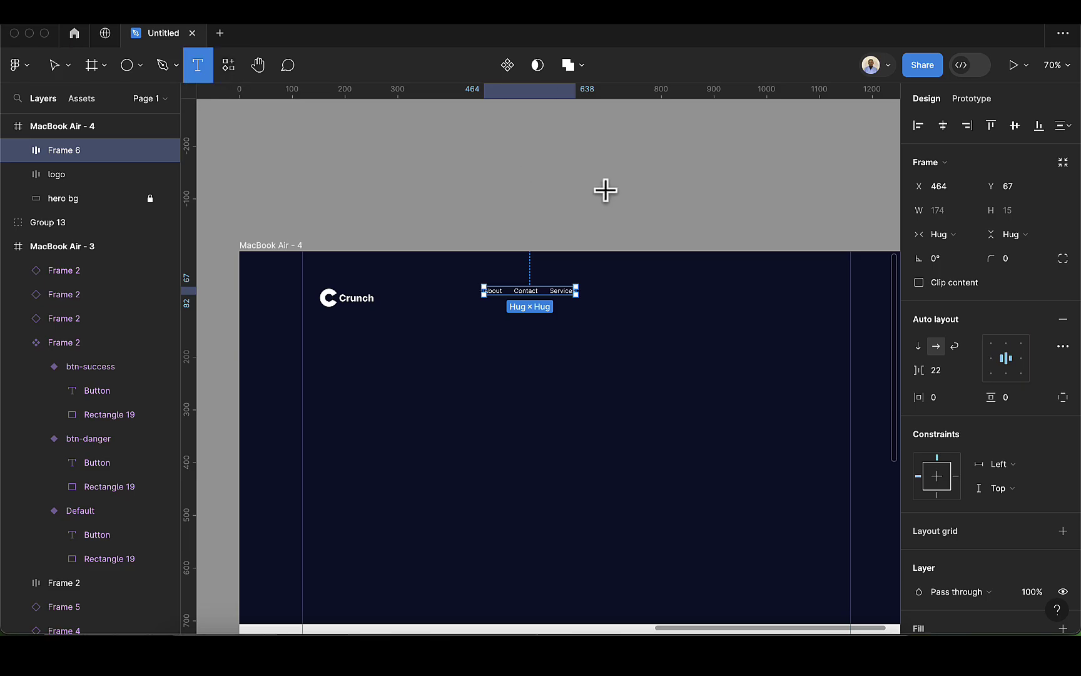
scroll(691, 197, up, 1)
scroll(693, 199, up, 1)
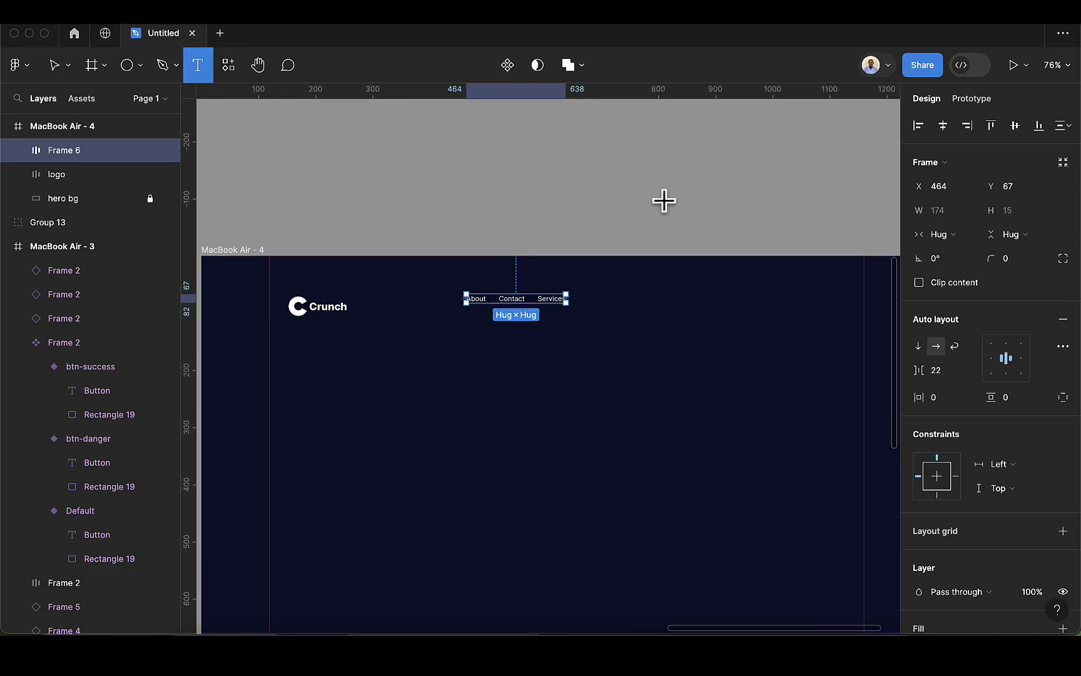
click(586, 201)
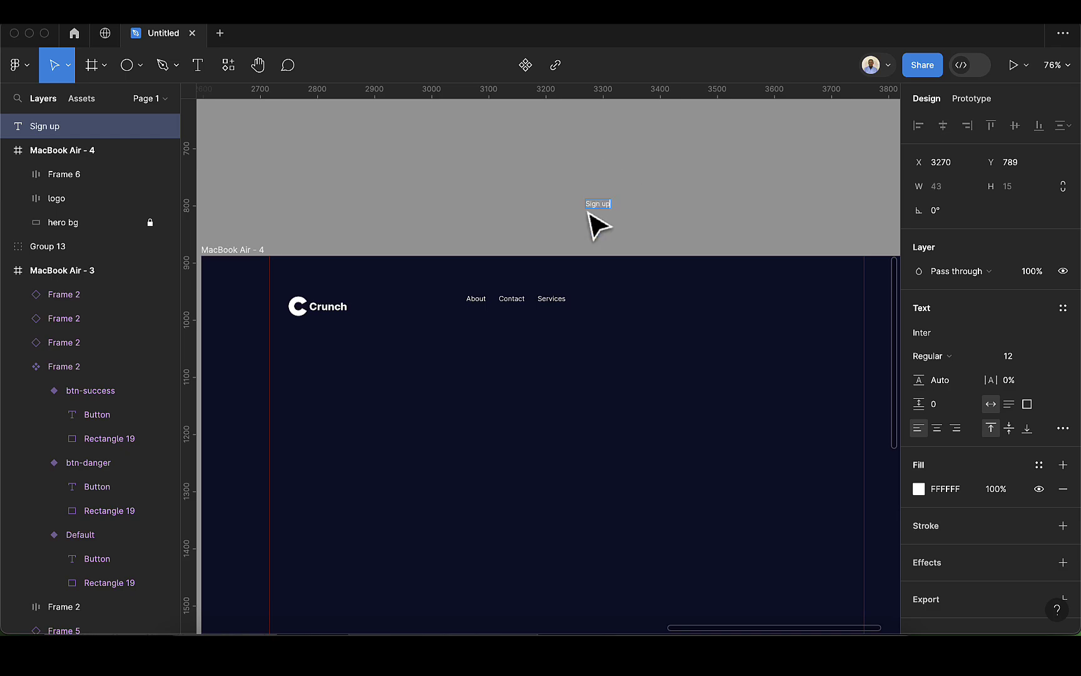
scroll(591, 201, up, 5)
scroll(596, 200, up, 3)
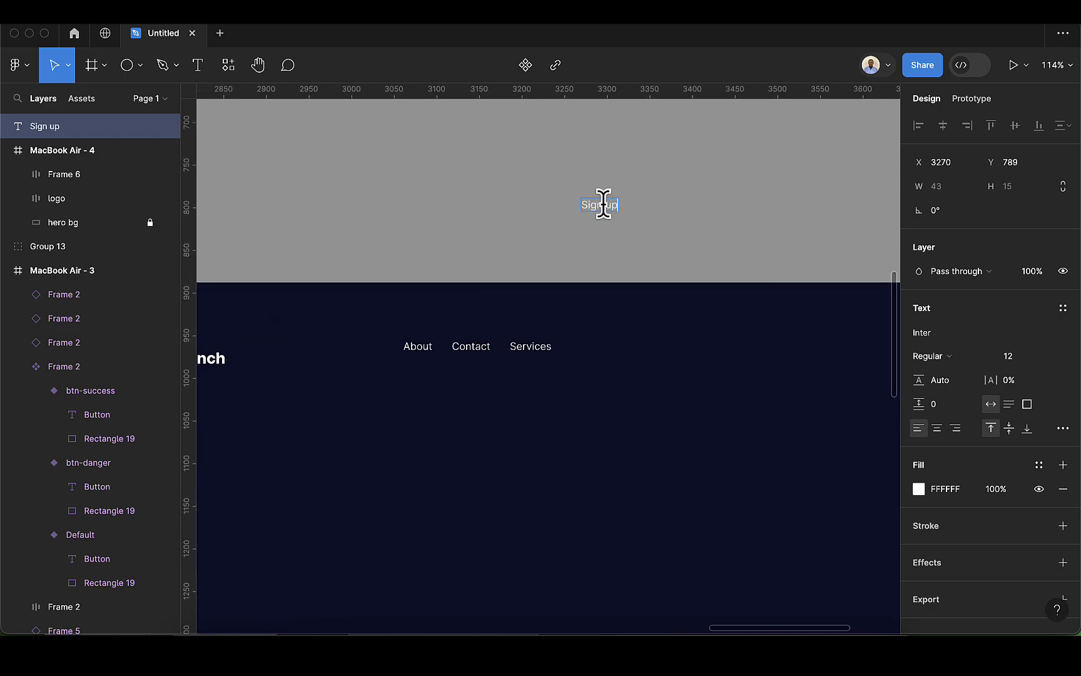
scroll(603, 204, up, 10)
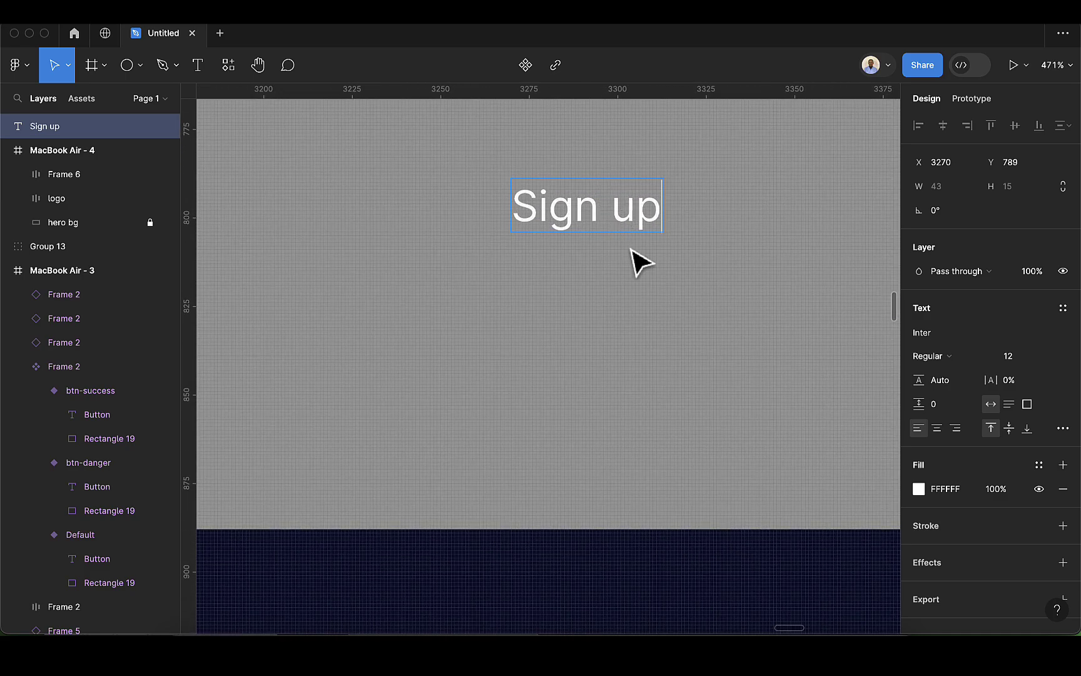
key(Escape)
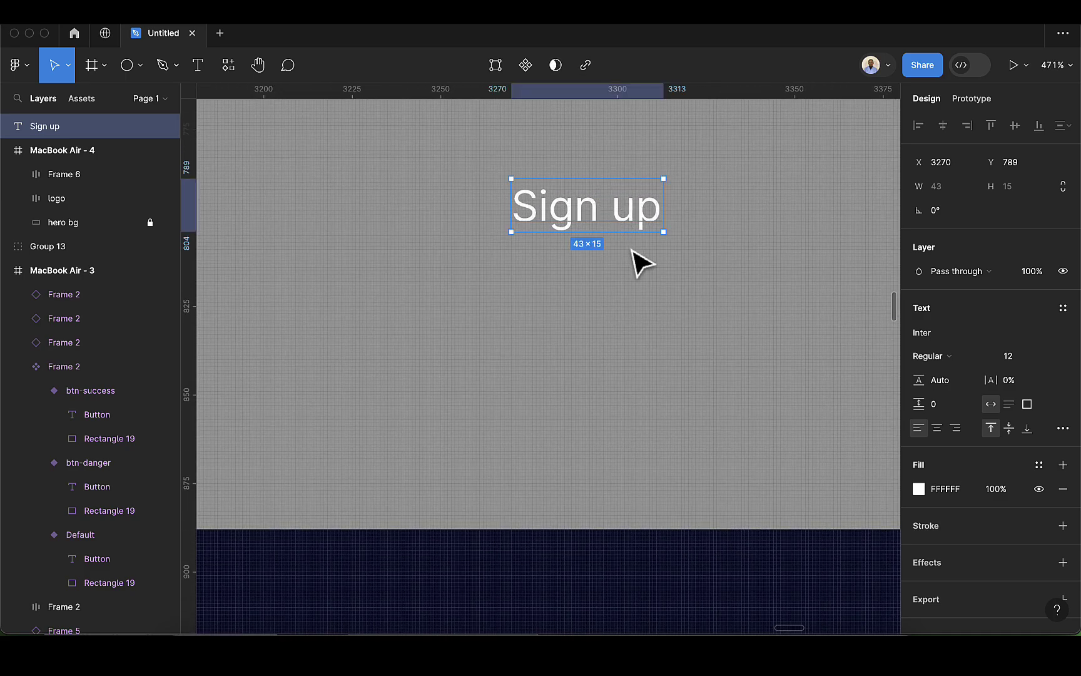
Set the "Sign up" text to font size 14
click(1018, 357)
text(1)
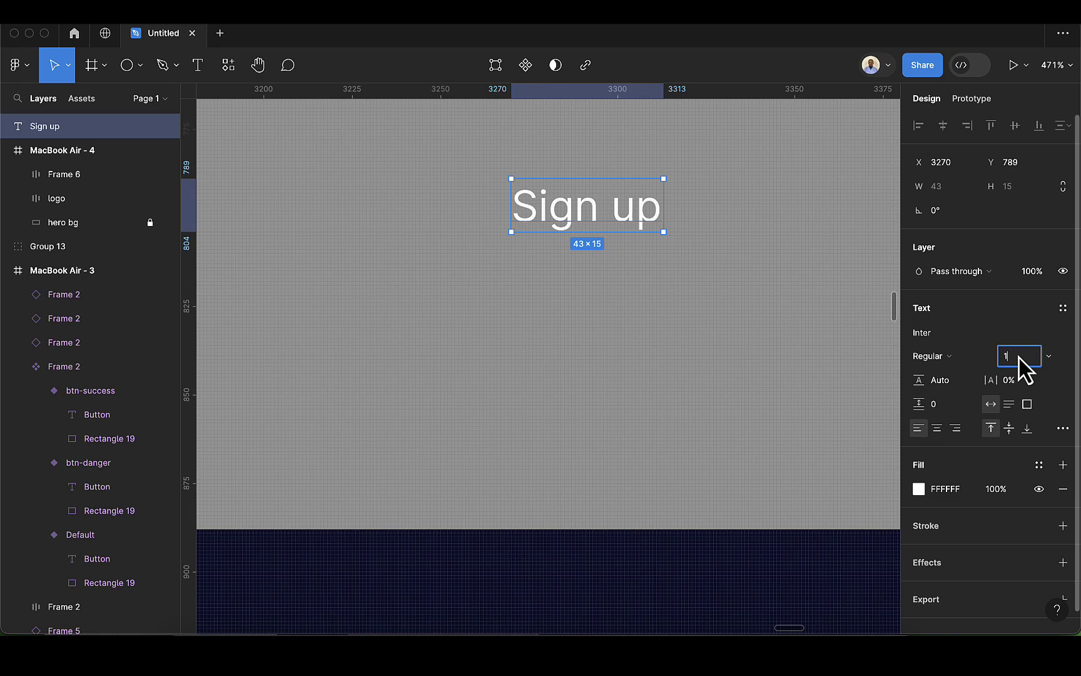
text(4)
key(Return)
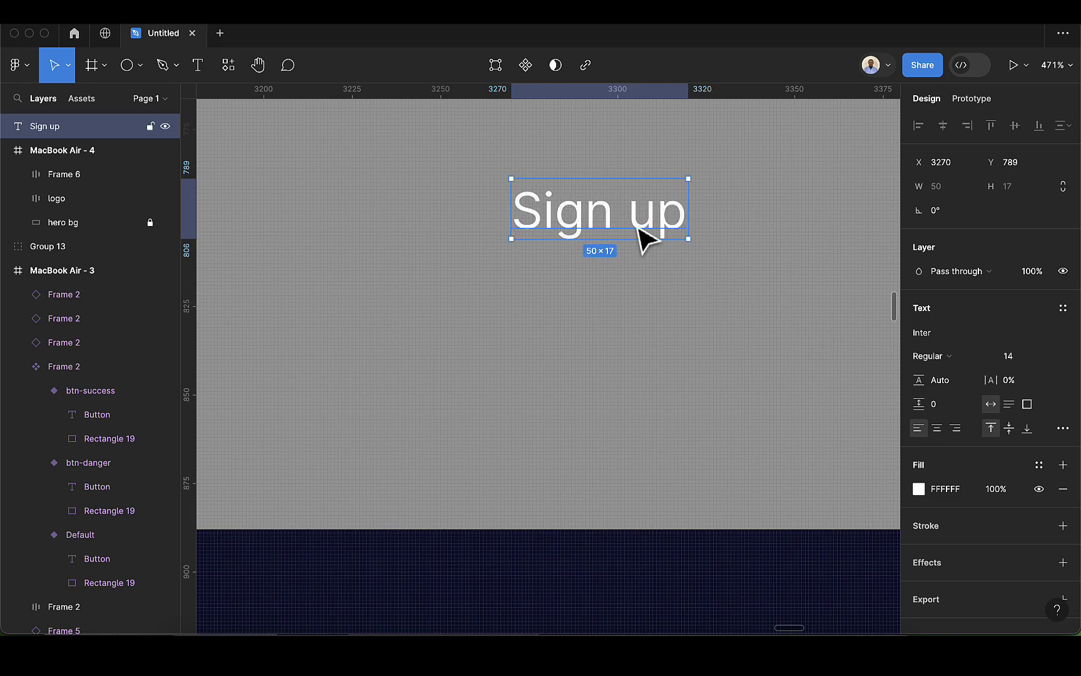
Wrap the "Sign up" text in an auto layout with horizontal padding 30 and vertical padding 12
key(shift+a)
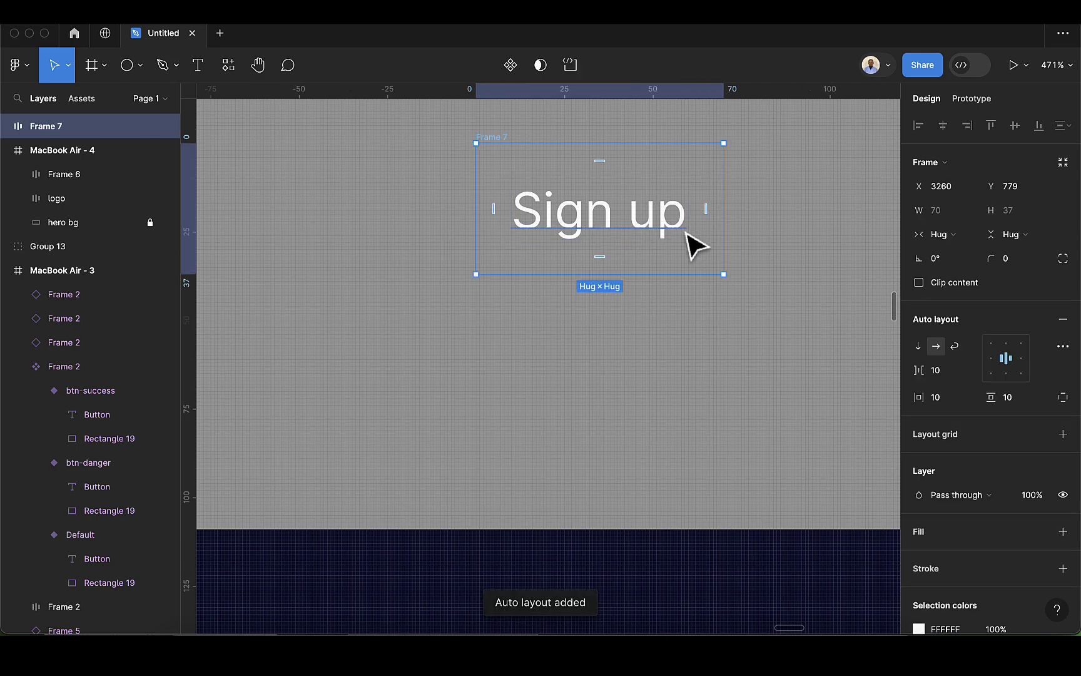
click(950, 400)
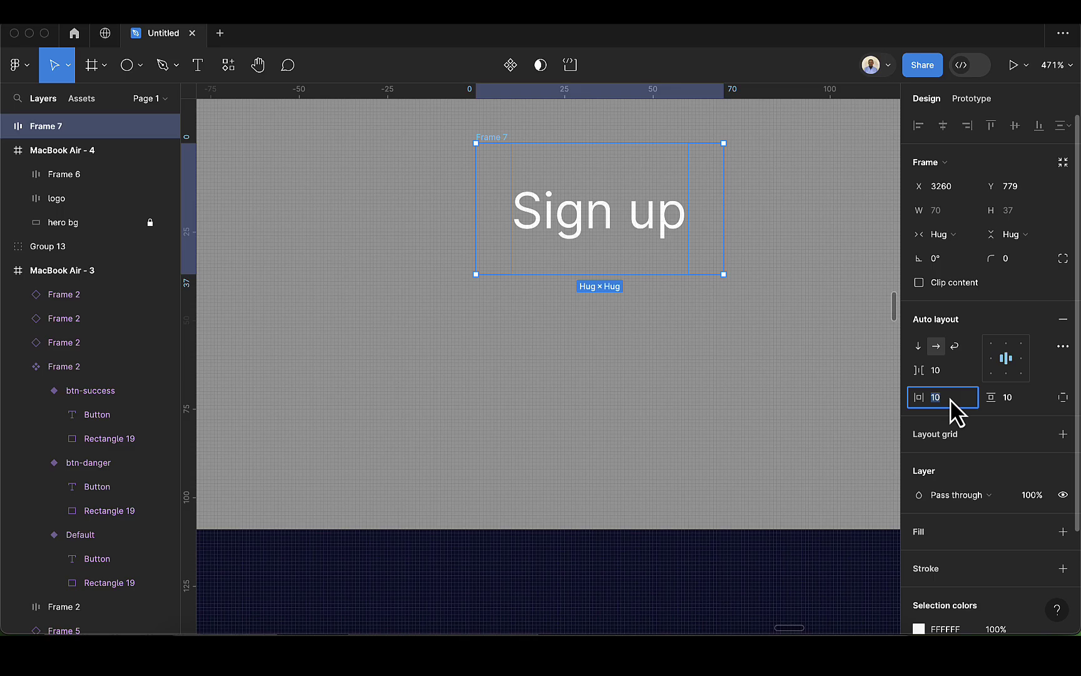
text(30)
key(Return)
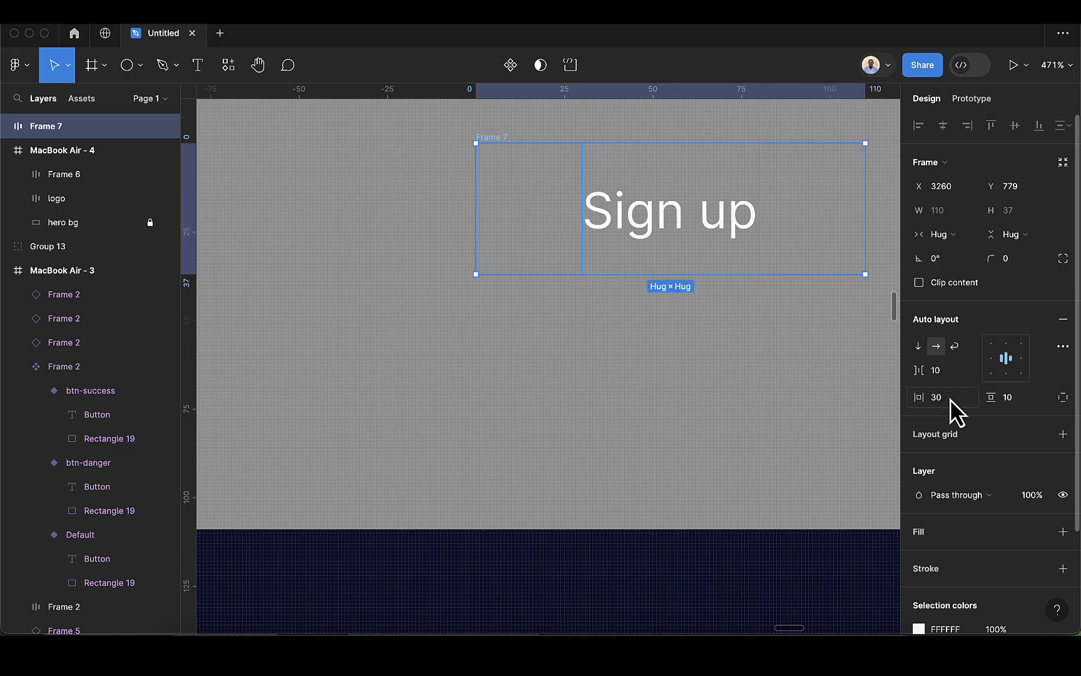
scroll(782, 328, right, 1)
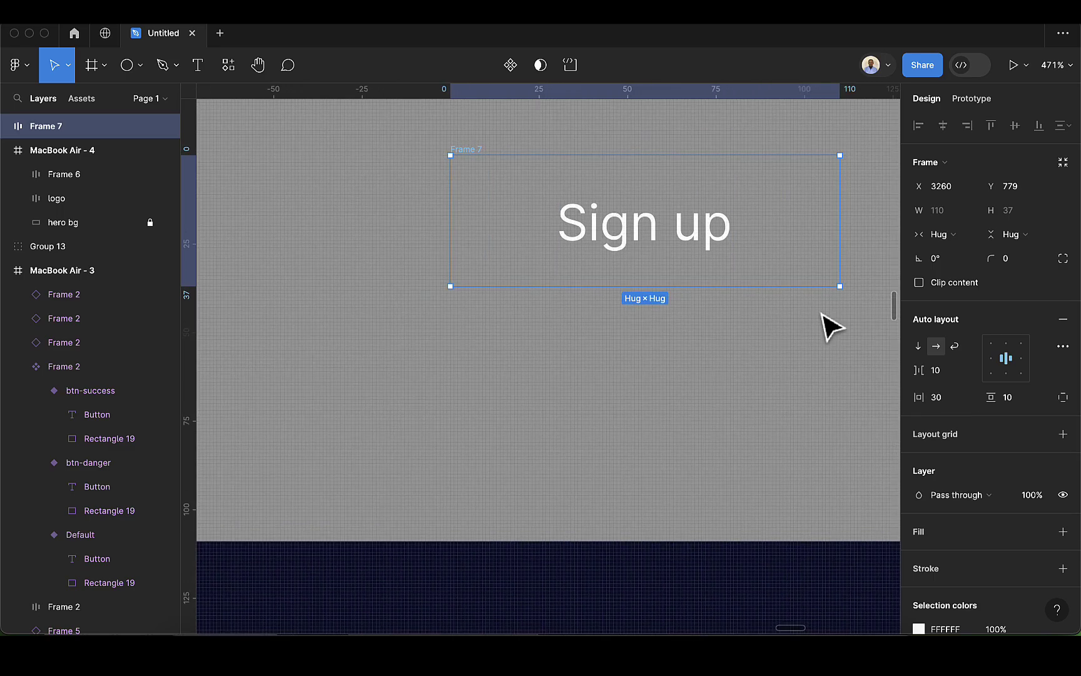
click(1017, 397)
key(Up)
key(Up)
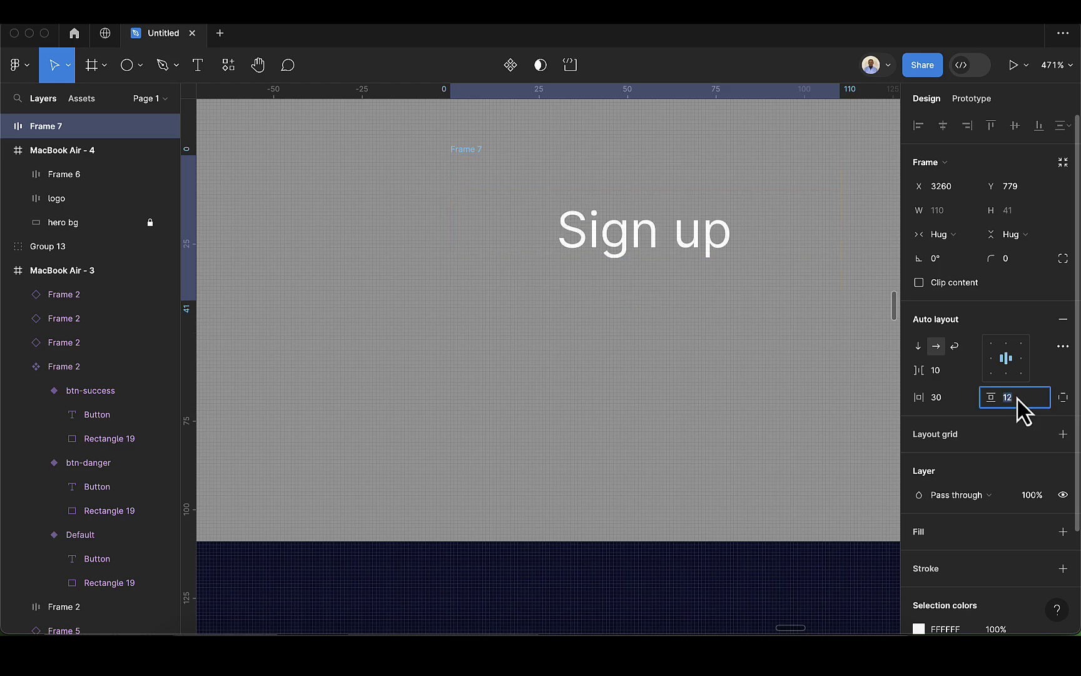
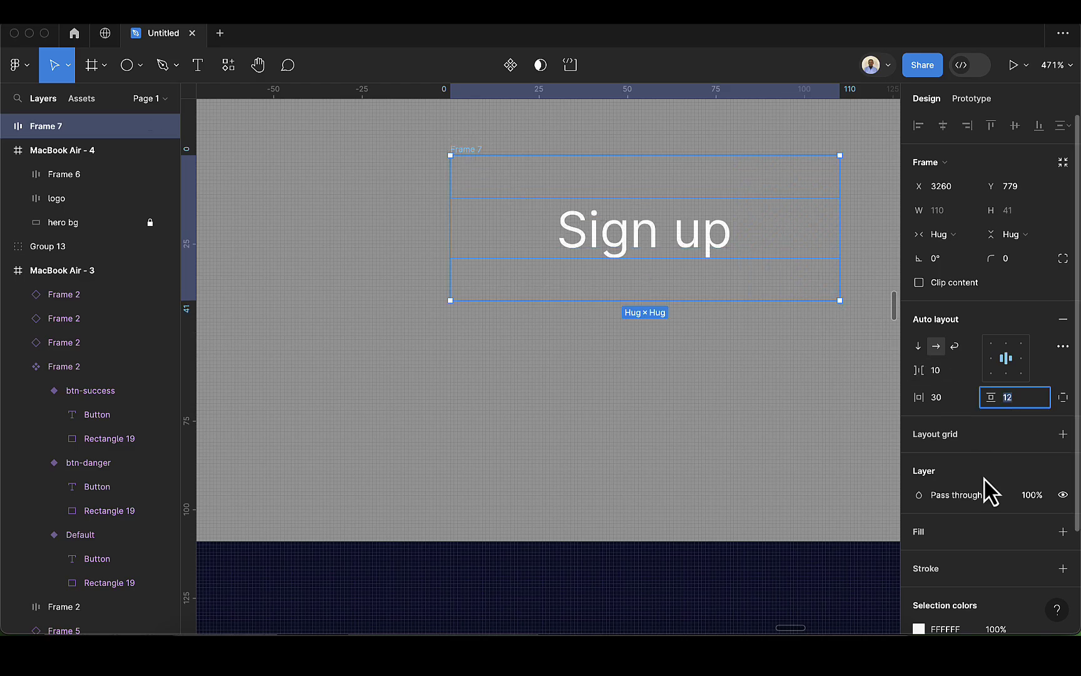
Give the "Sign up" auto layout frame a fill using the document color 1F1F3B
scroll(988, 490, down, 1)
click(1062, 509)
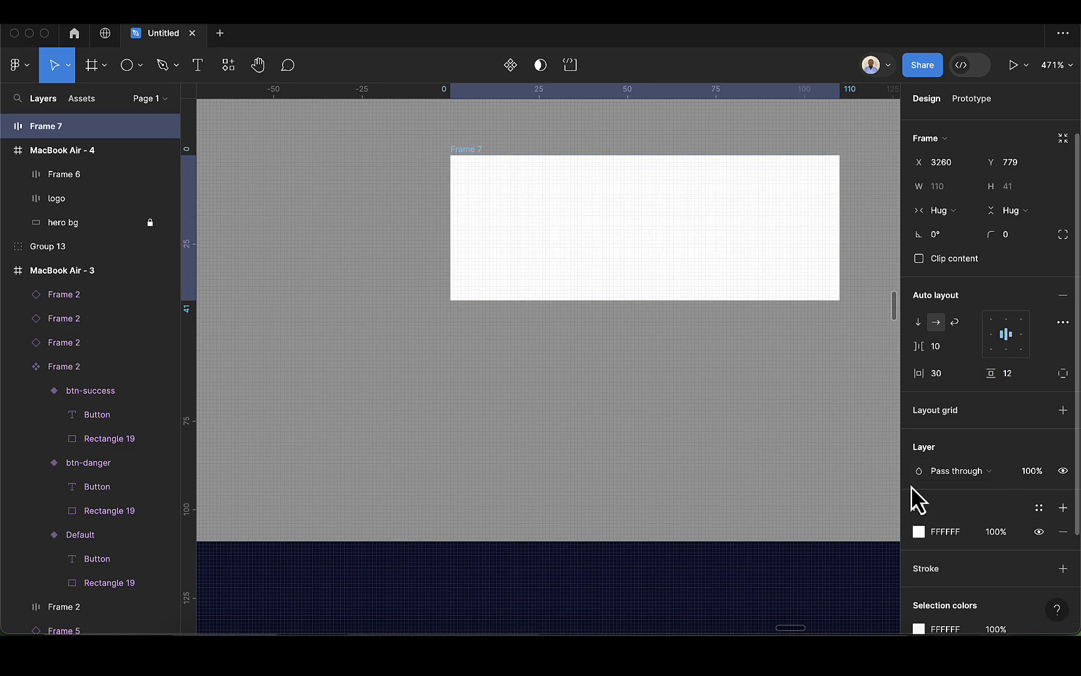
click(918, 532)
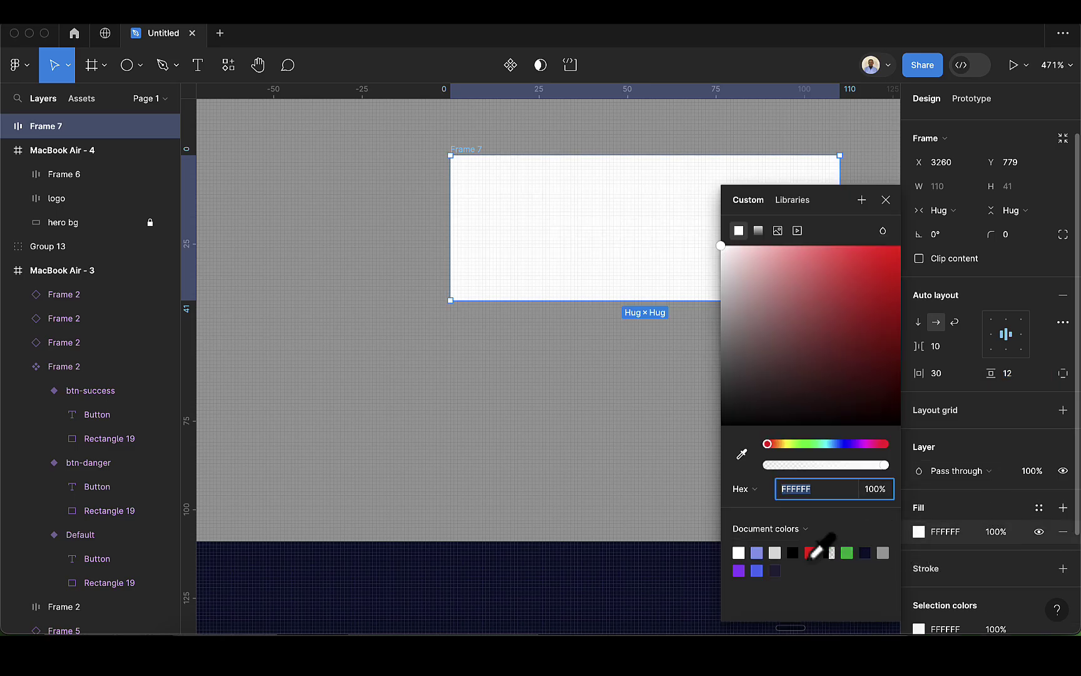
click(776, 570)
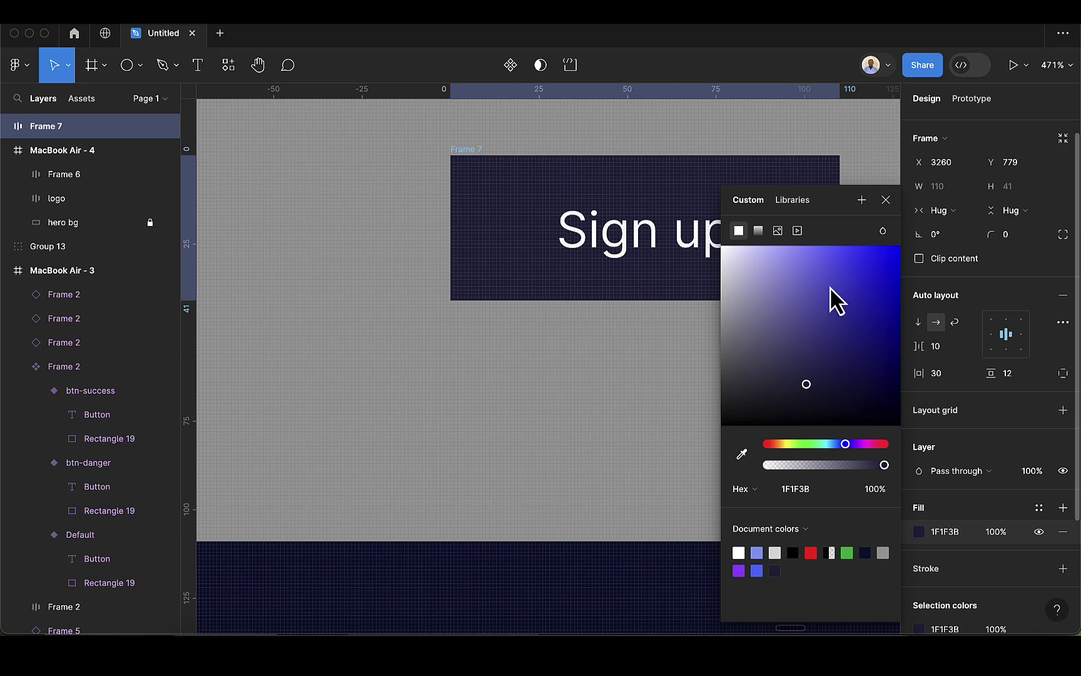
click(885, 200)
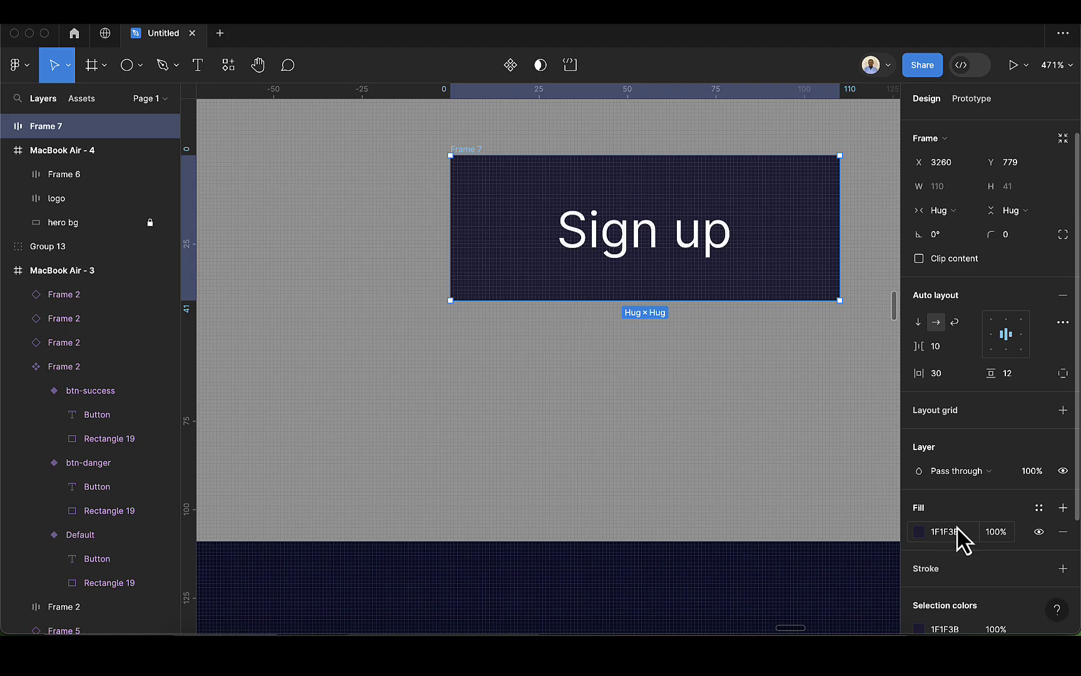
Round the "Sign up" button into a pill shape with a corner radius of 21
ctrl+scroll(783, 219, down, 5)
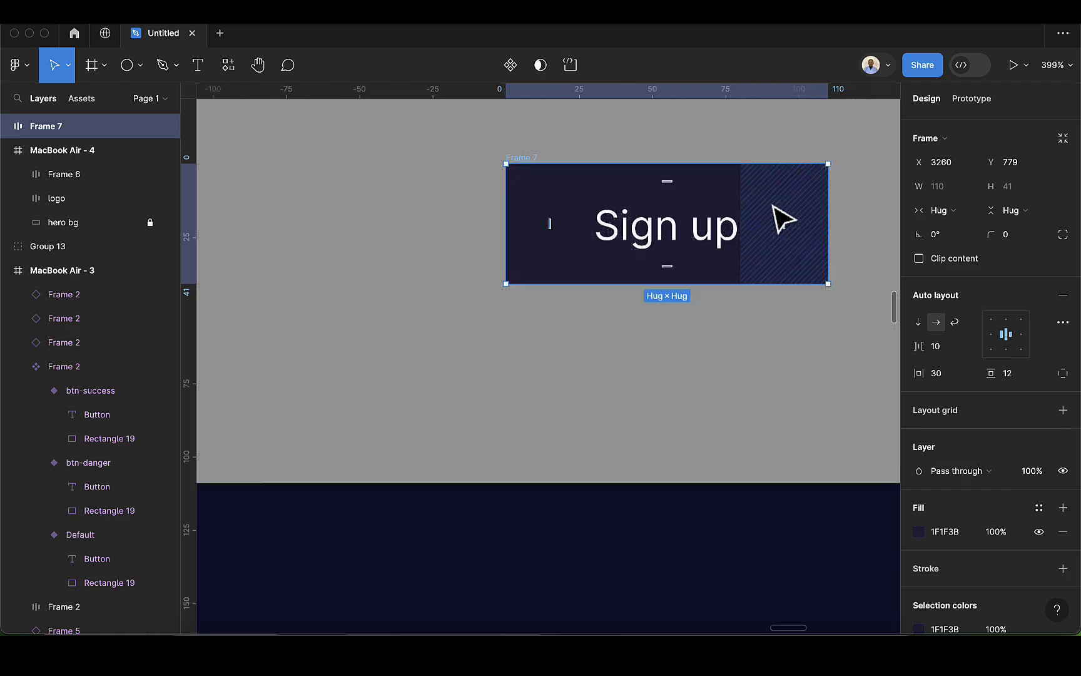
scroll(783, 219, right, 1)
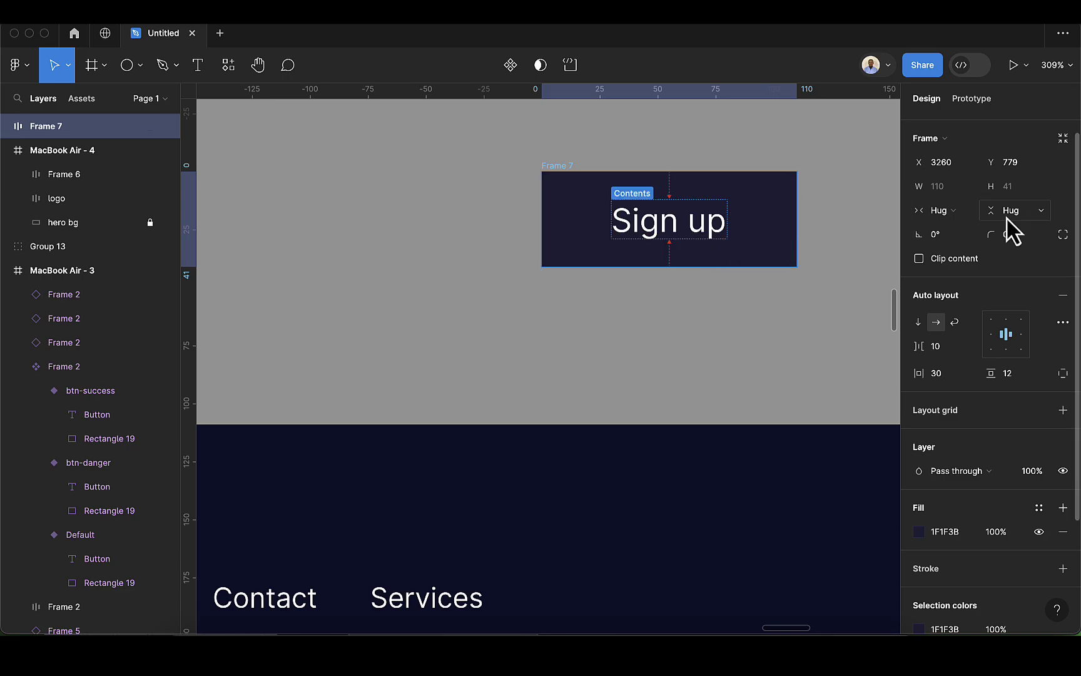
click(1016, 233)
key(BackSpace)
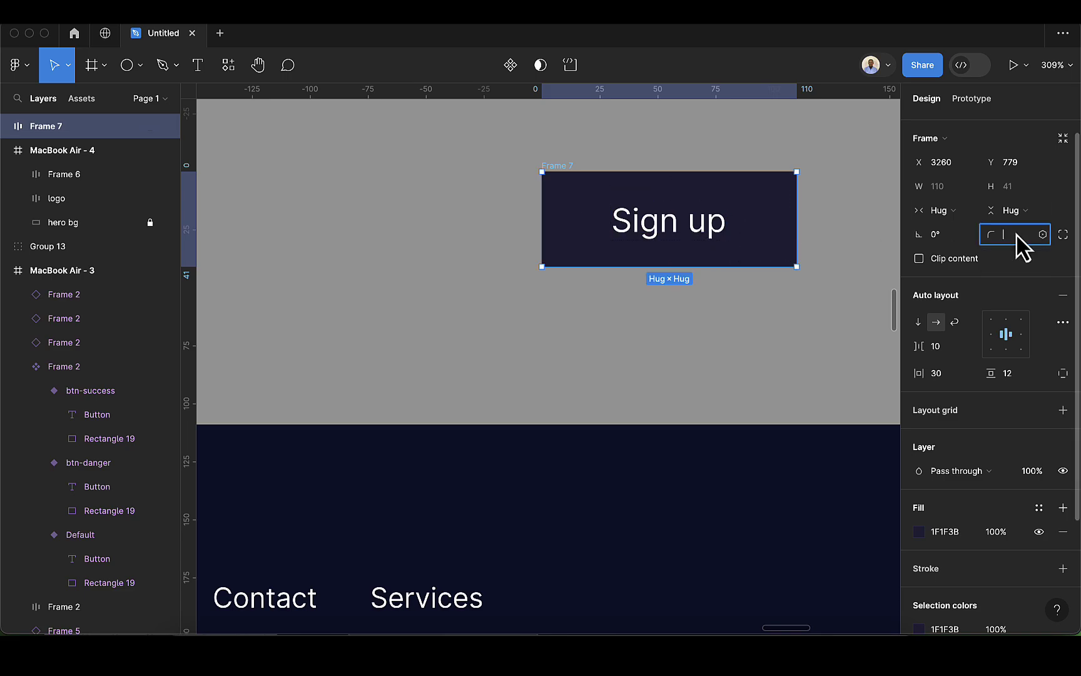
text(31)
key(Return)
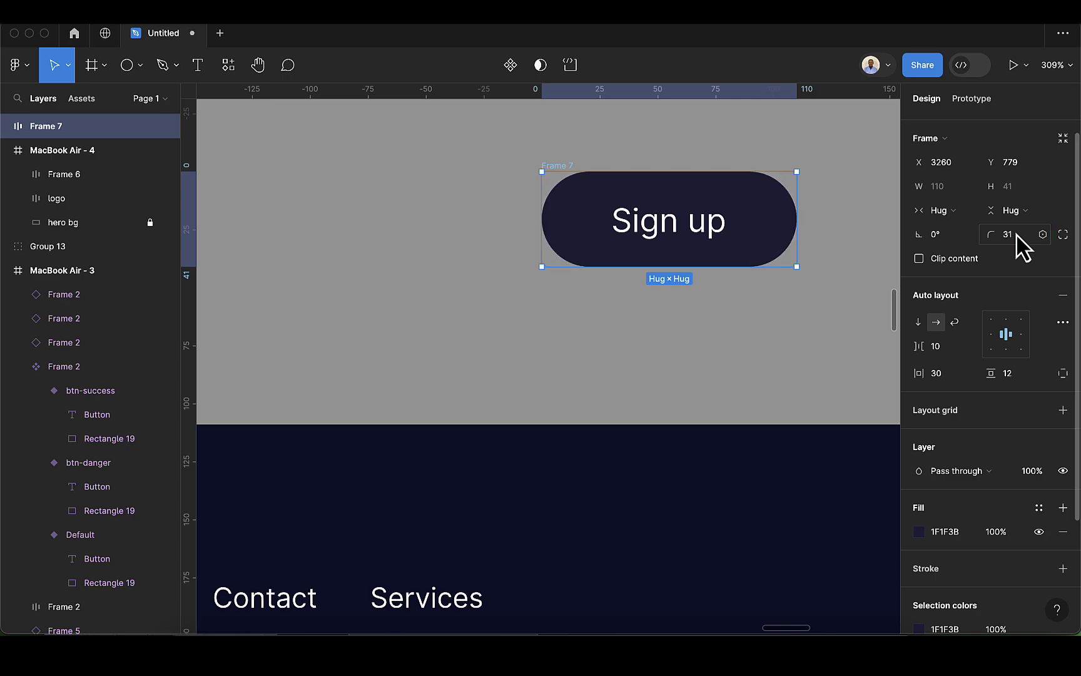
text(21)
key(Return)
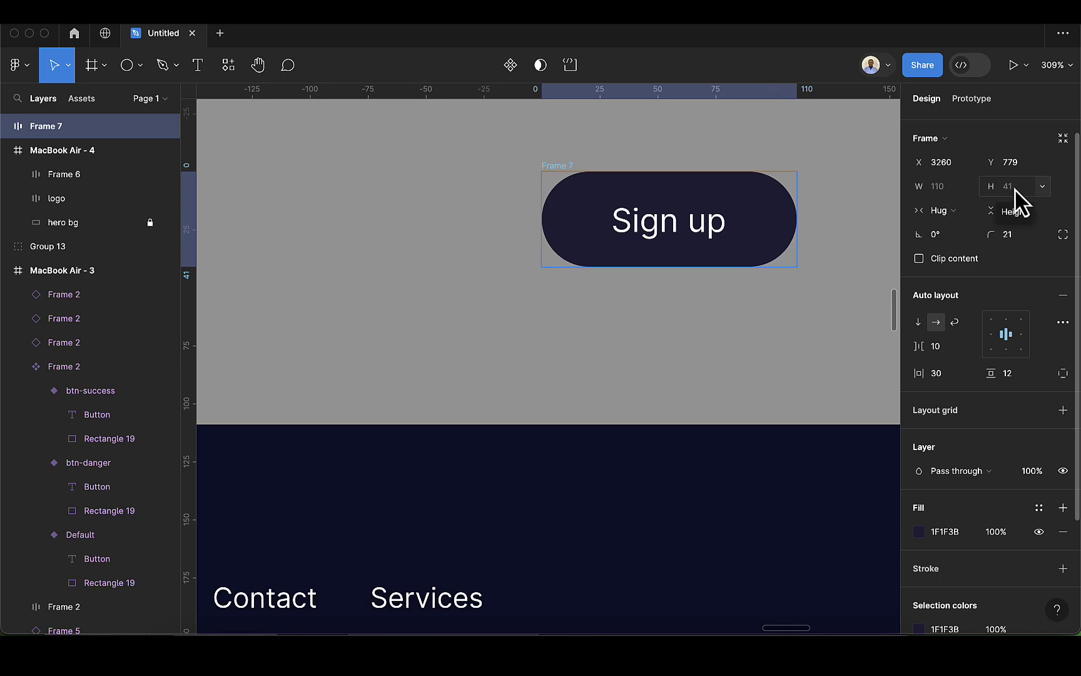
Set the "Sign up" button's height to 42
click(1031, 200)
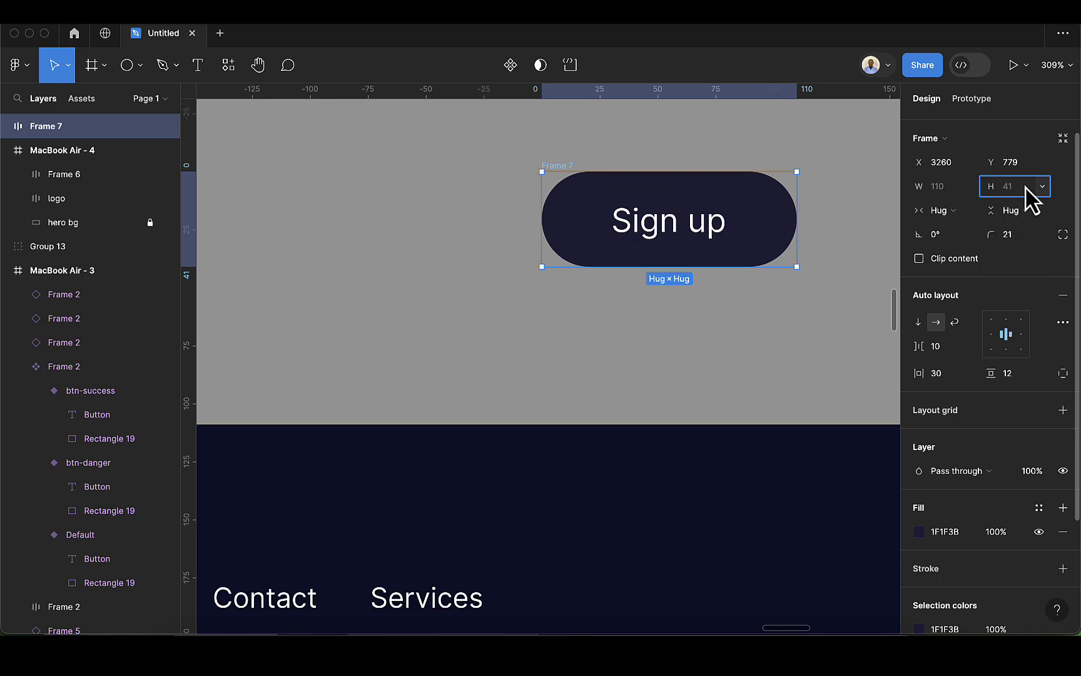
key(Up)
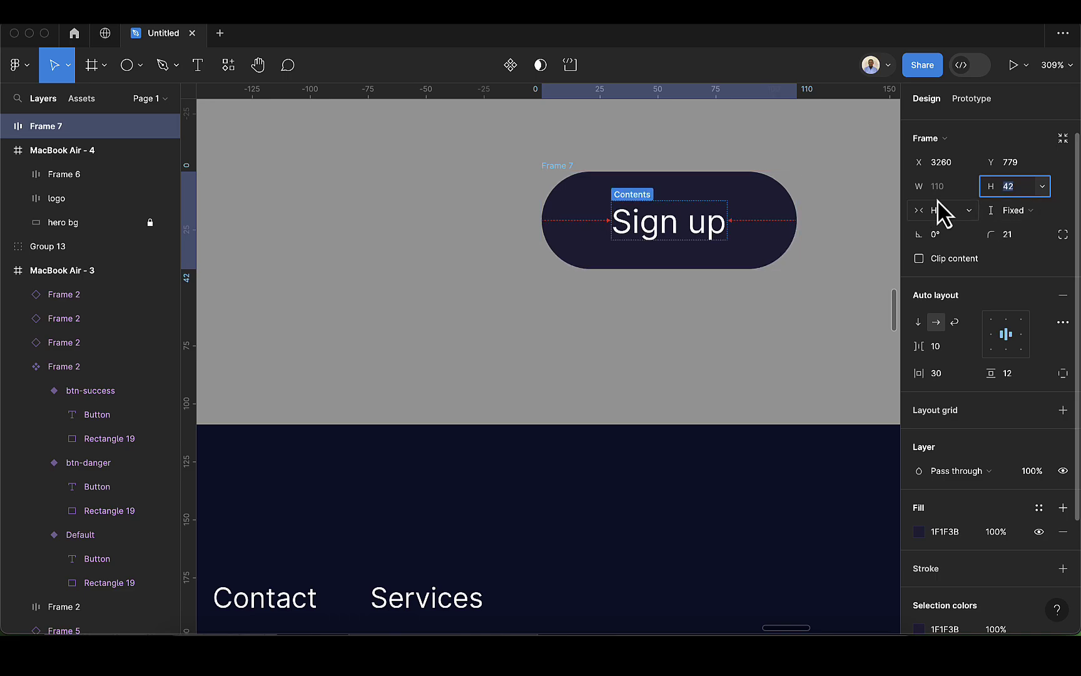
click(1013, 243)
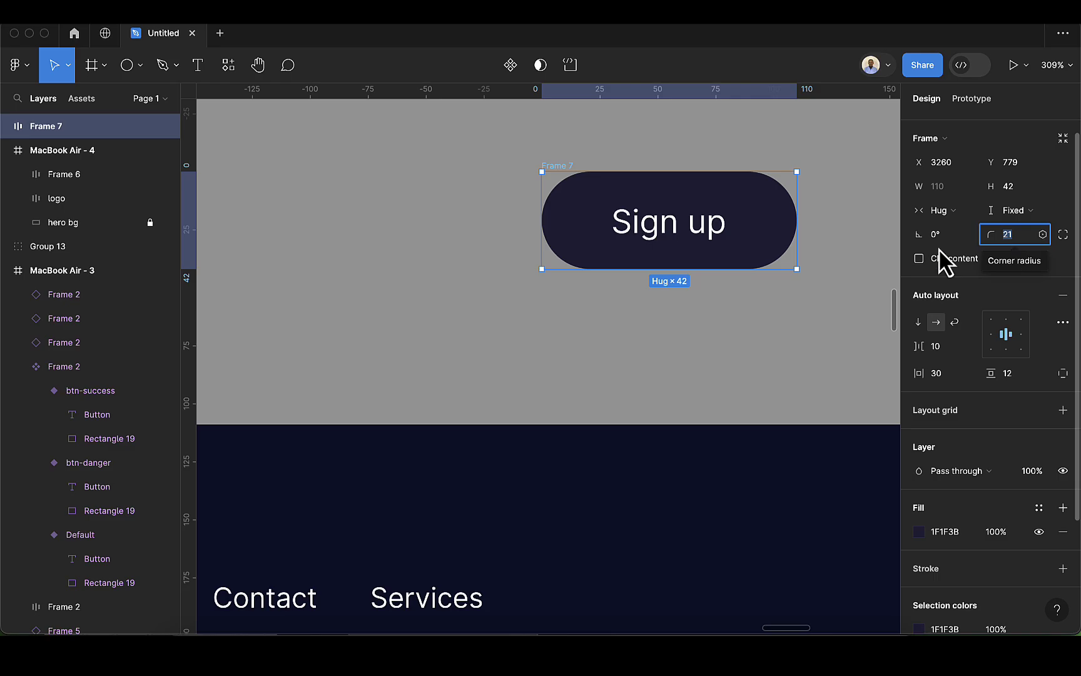
click(829, 280)
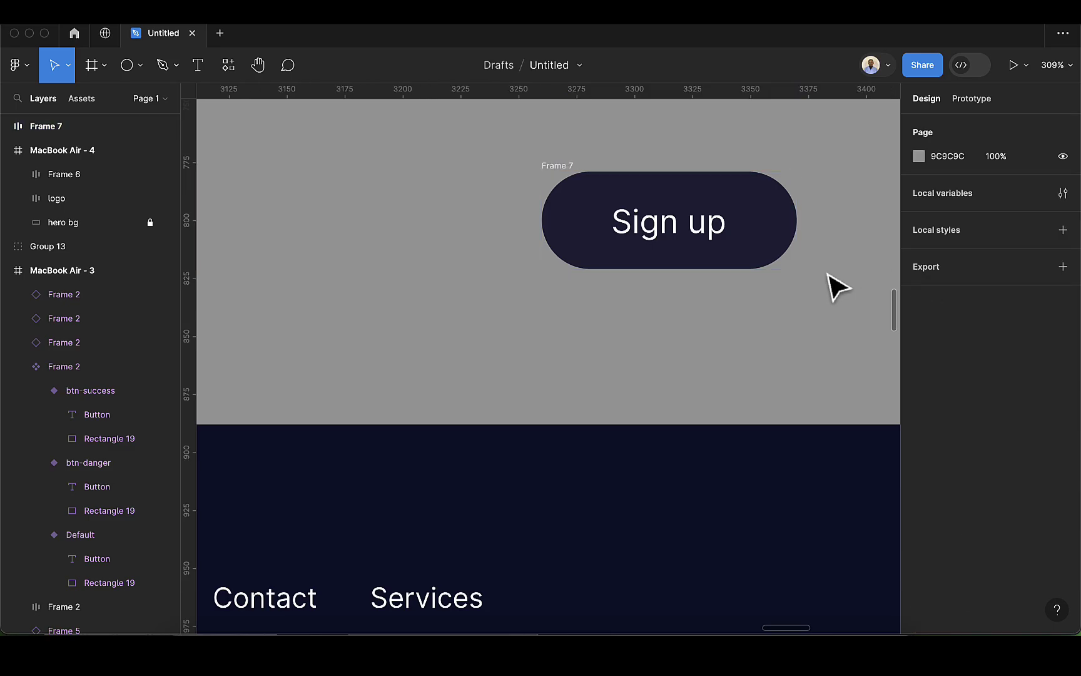
Turn the "Sign up" button into a component and move it farther above the page frame, to about X 3253, Y 726
click(571, 168)
scroll(570, 166, down, 3)
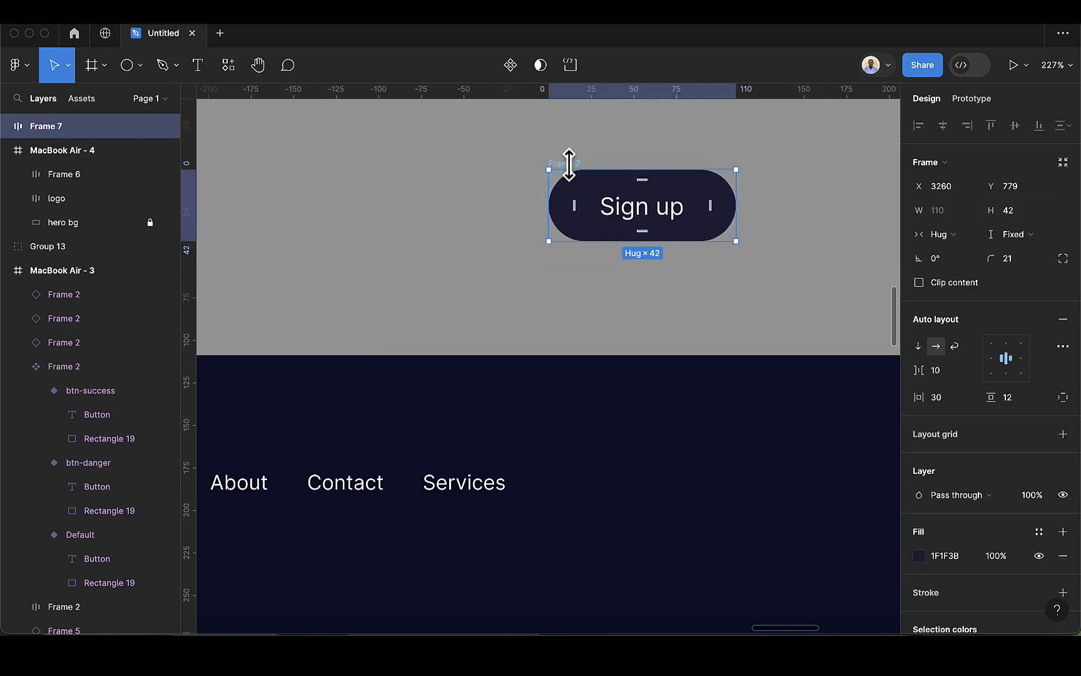
click(510, 66)
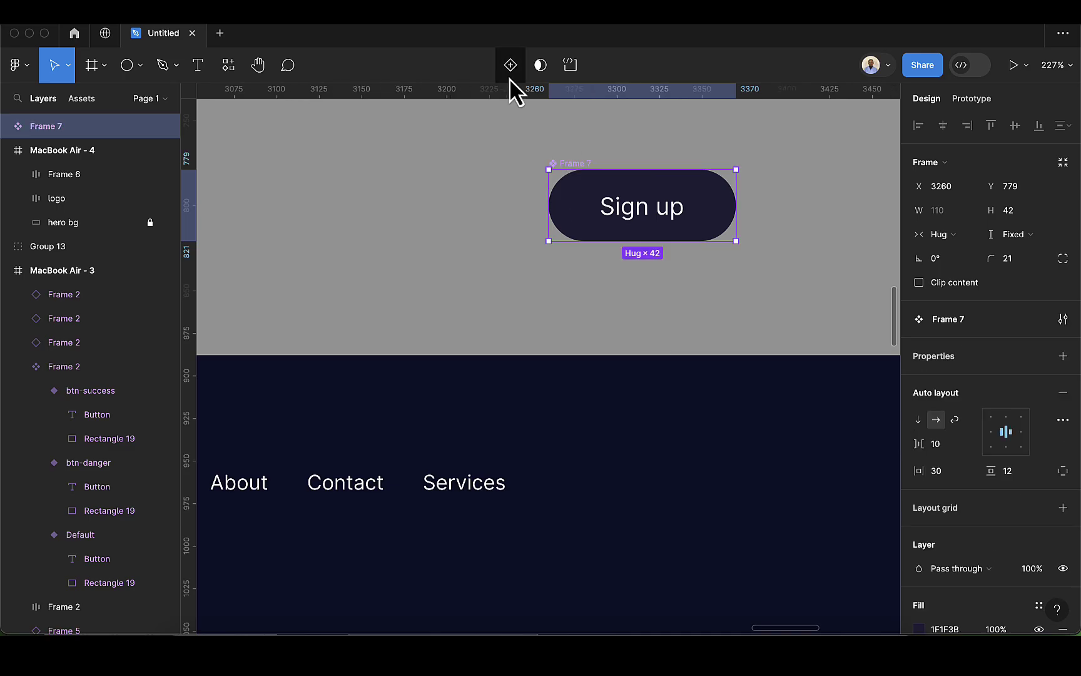
scroll(591, 164, down, 3)
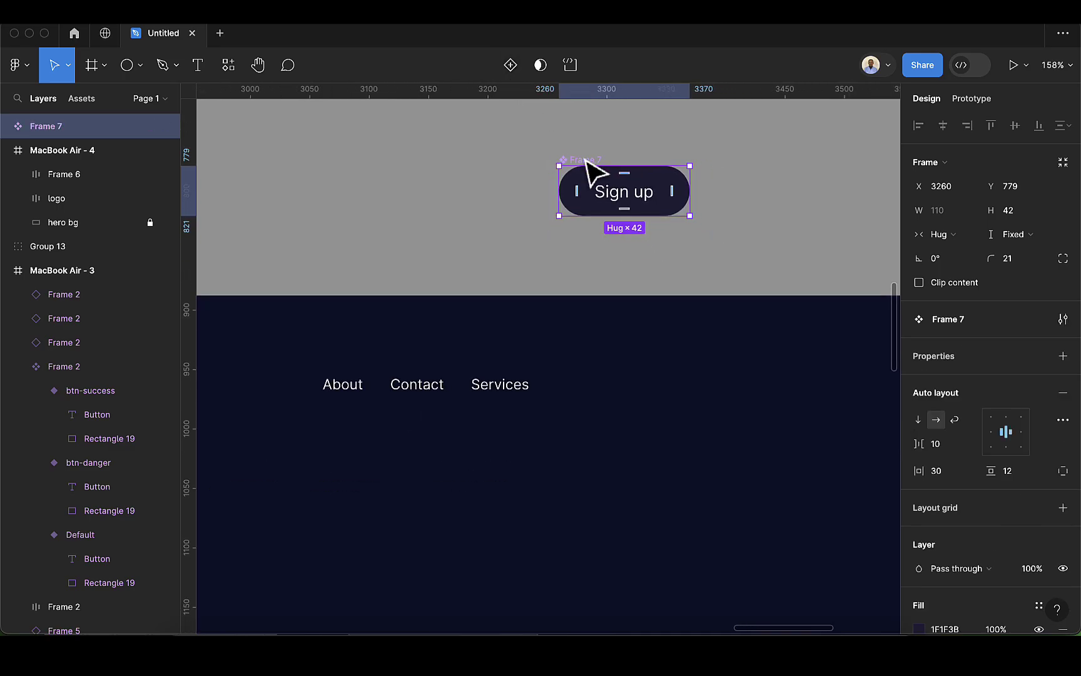
drag(586, 157, 582, 123)
scroll(582, 124, up, 3)
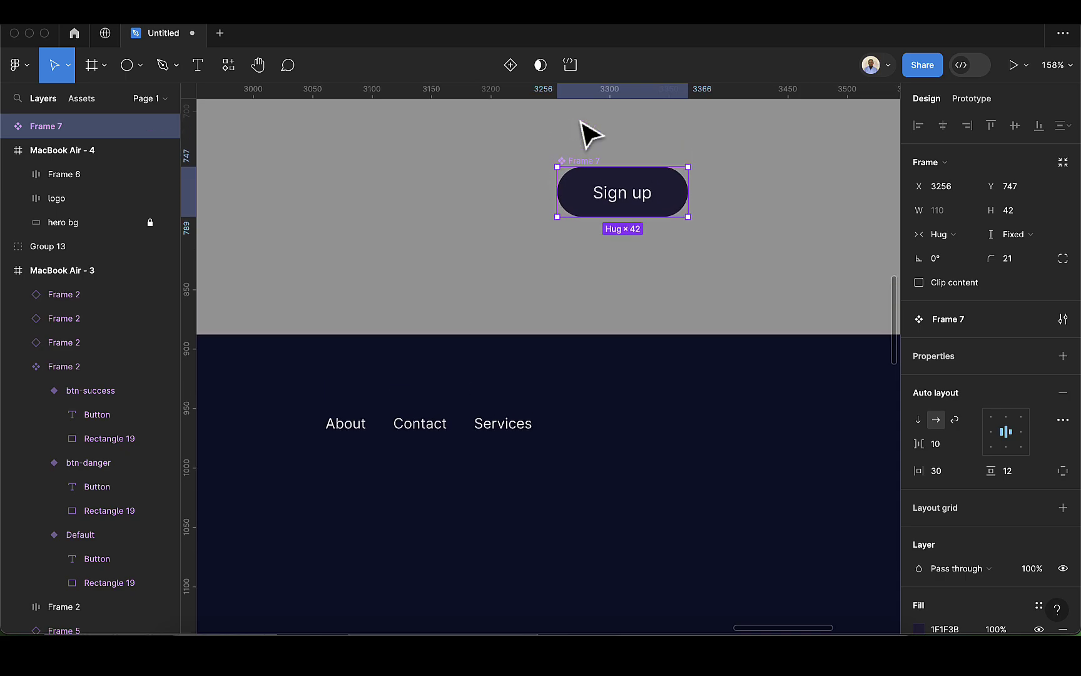
drag(582, 194, 578, 160)
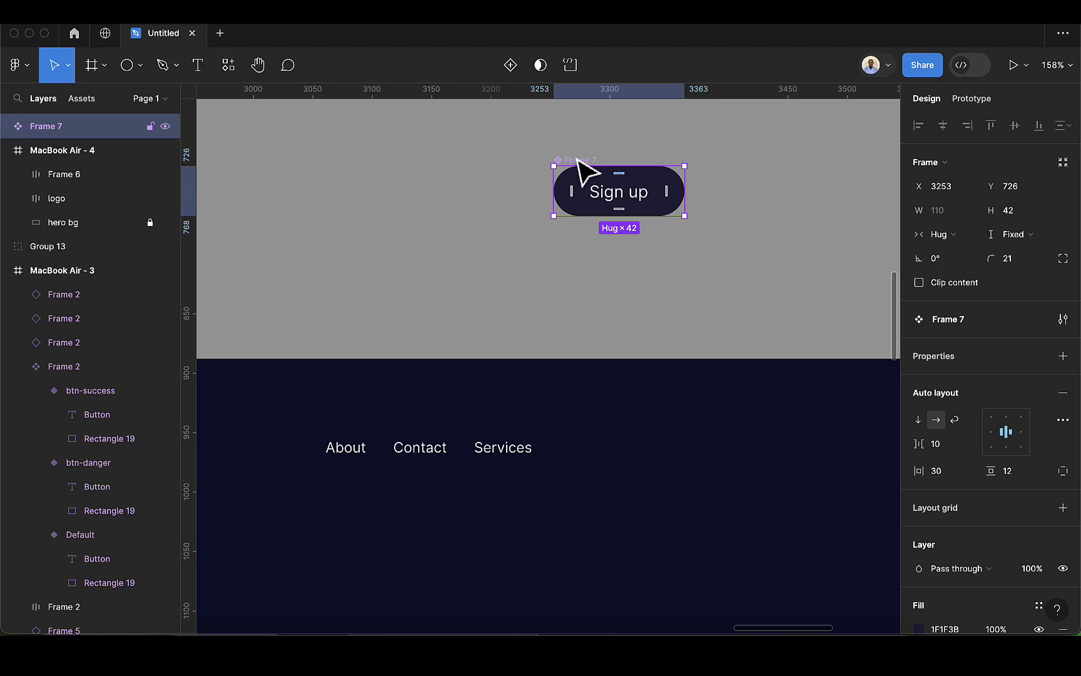
Duplicate the "Sign up" component and place the copy in the hero beside the navigation links at about X 750, Y 54
key(super+d)
drag(598, 212, 703, 447)
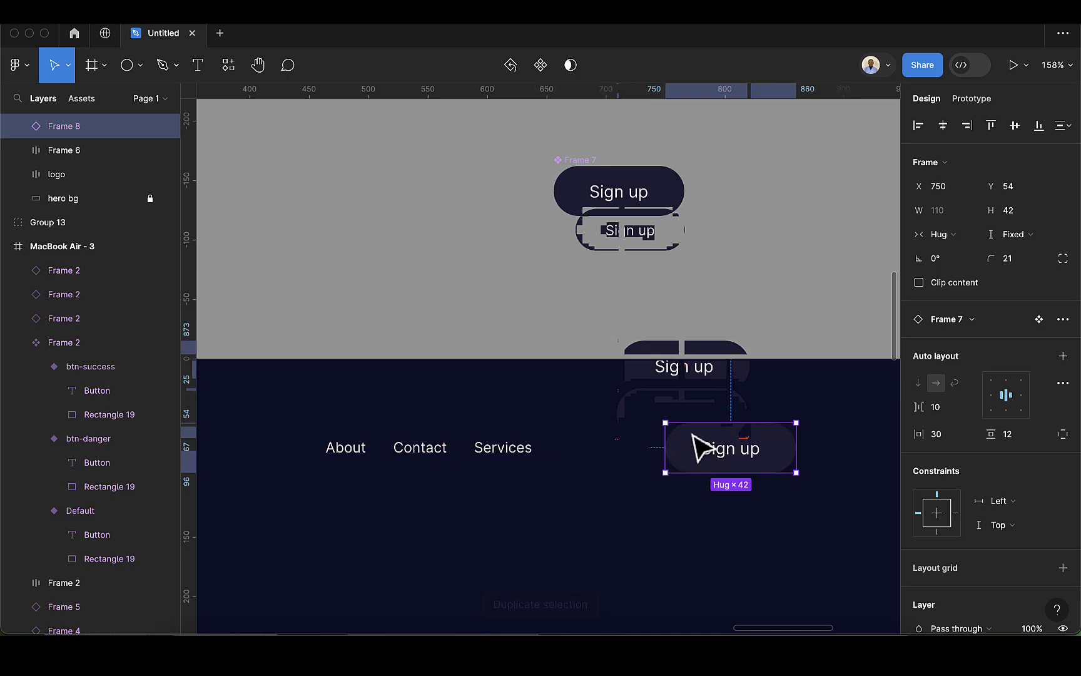
Move the hero's "Sign up" button farther right along the navigation row to about X 979, Y 54
scroll(701, 447, right, 3)
scroll(701, 447, down, 1)
drag(561, 421, 785, 411)
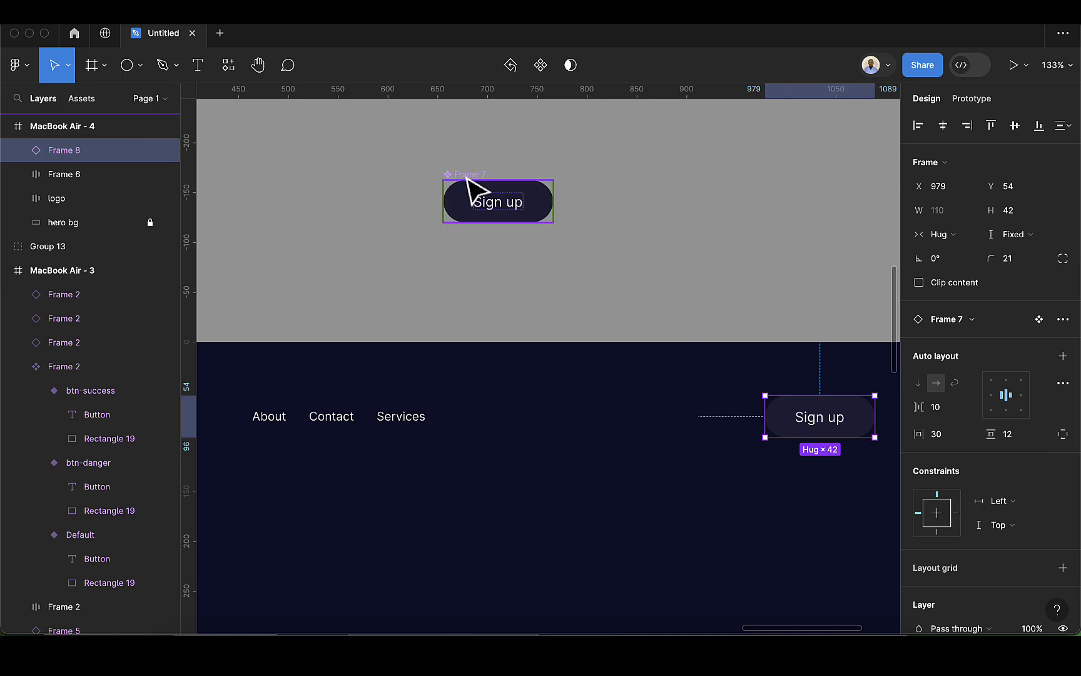
Add a second variant named "no-bg" to the "Sign up" component above the page frame and remove its fill
scroll(470, 188, up, 5)
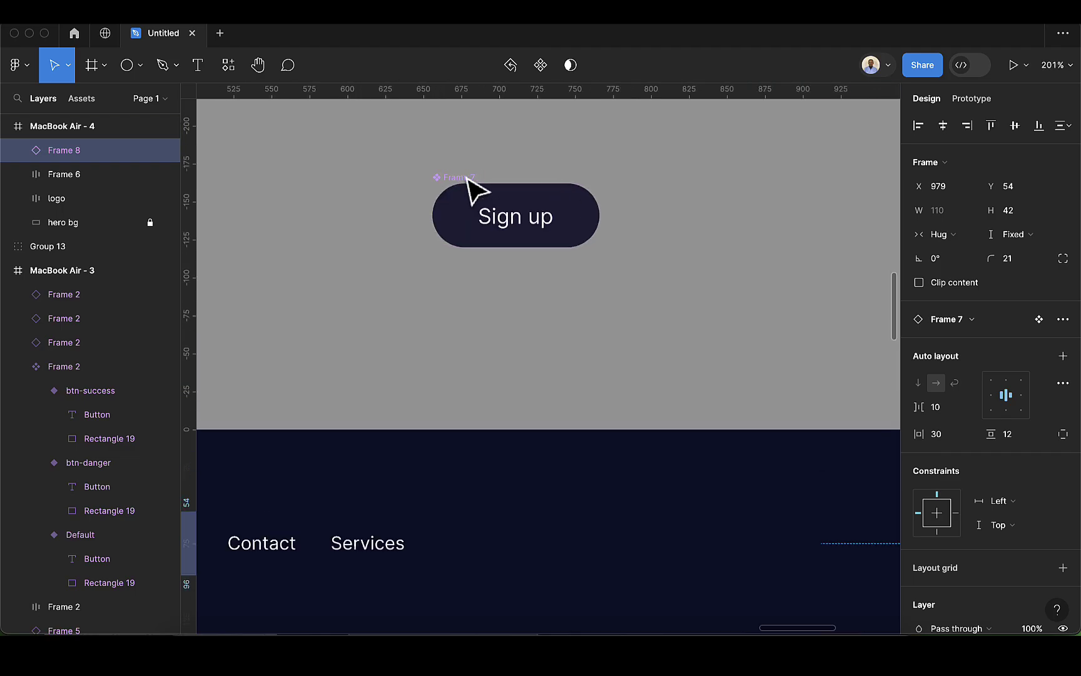
click(459, 187)
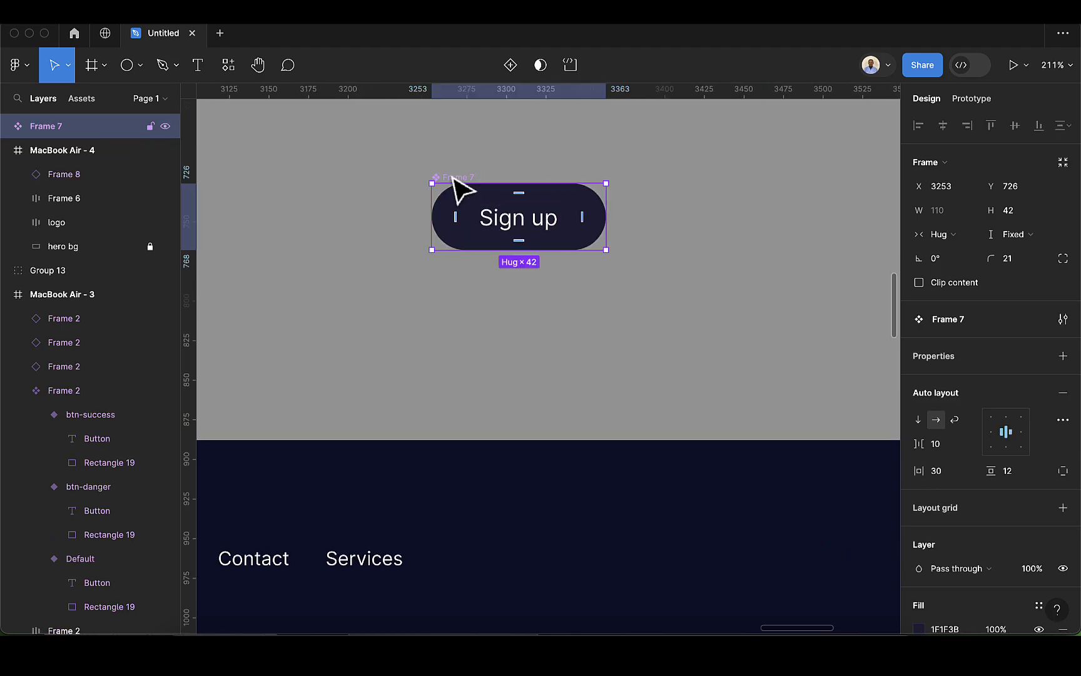
click(509, 70)
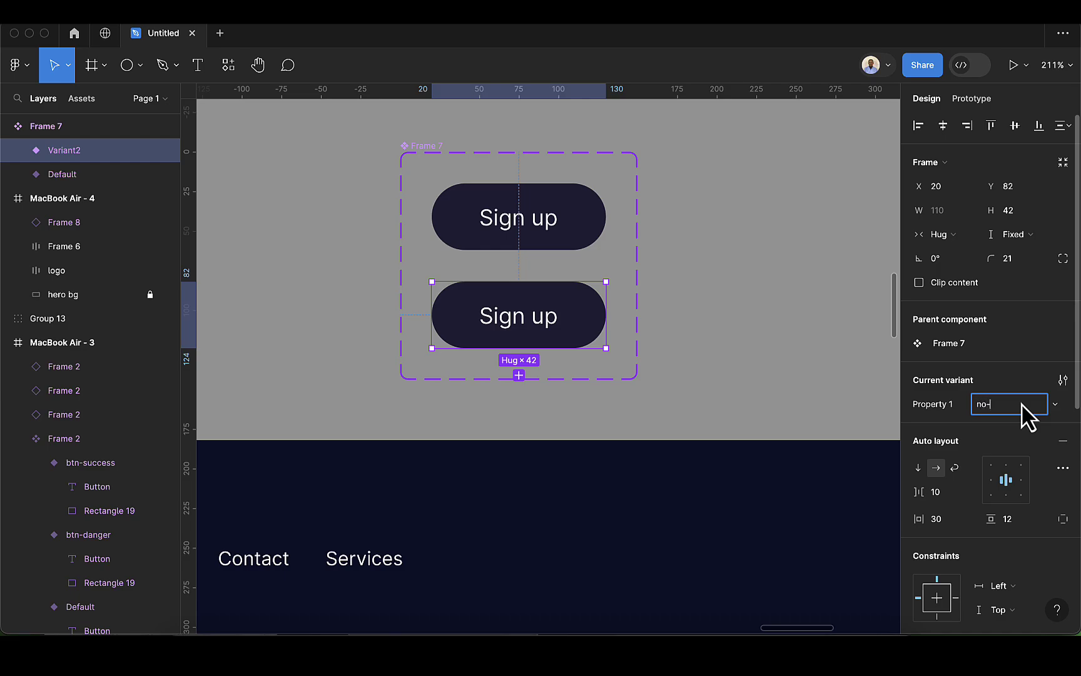
key(Return)
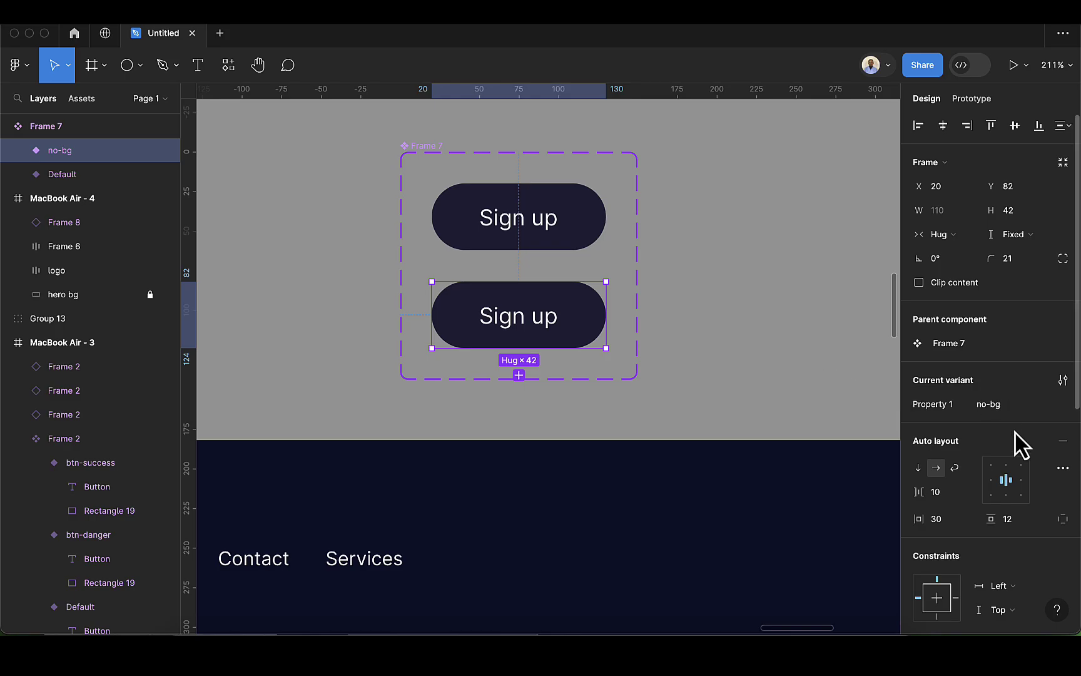
scroll(1017, 444, down, 8)
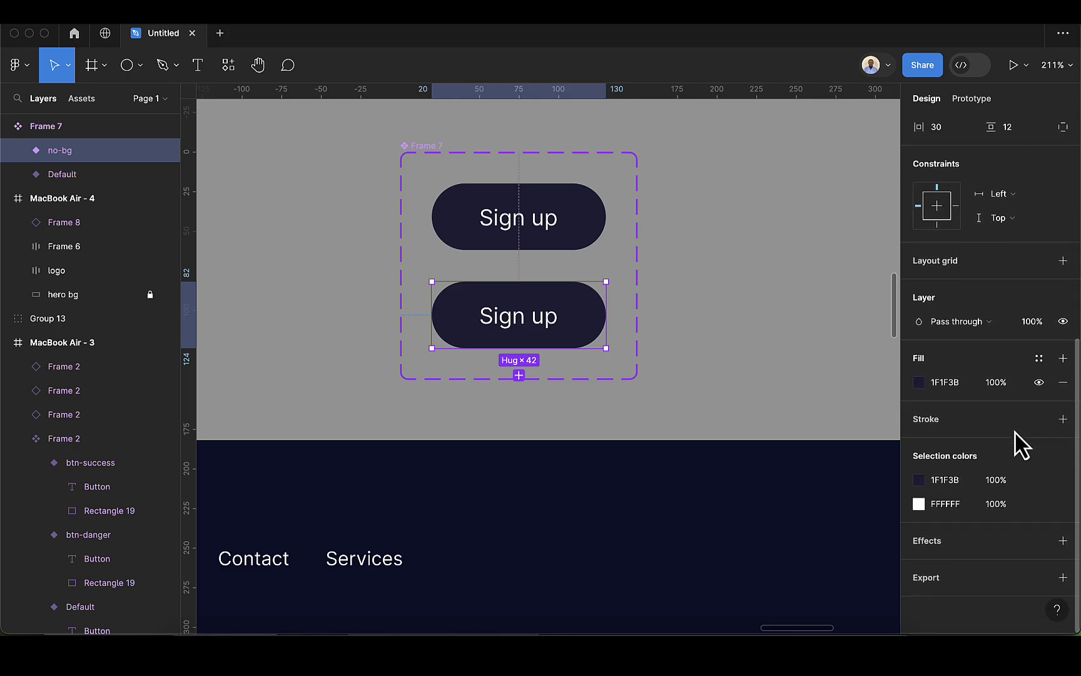
click(1064, 382)
Duplicate the hero's "Sign up" button and place the copy to its left at about X 853, Y 54
scroll(724, 378, down, 5)
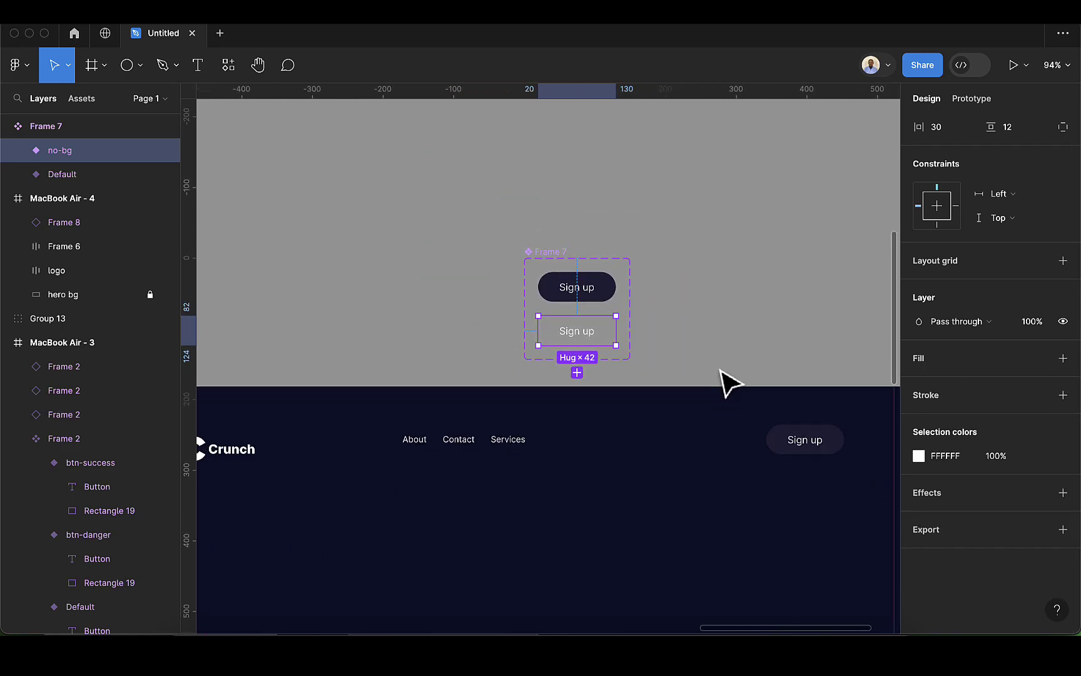
scroll(731, 382, down, 1)
scroll(730, 382, right, 1)
click(754, 404)
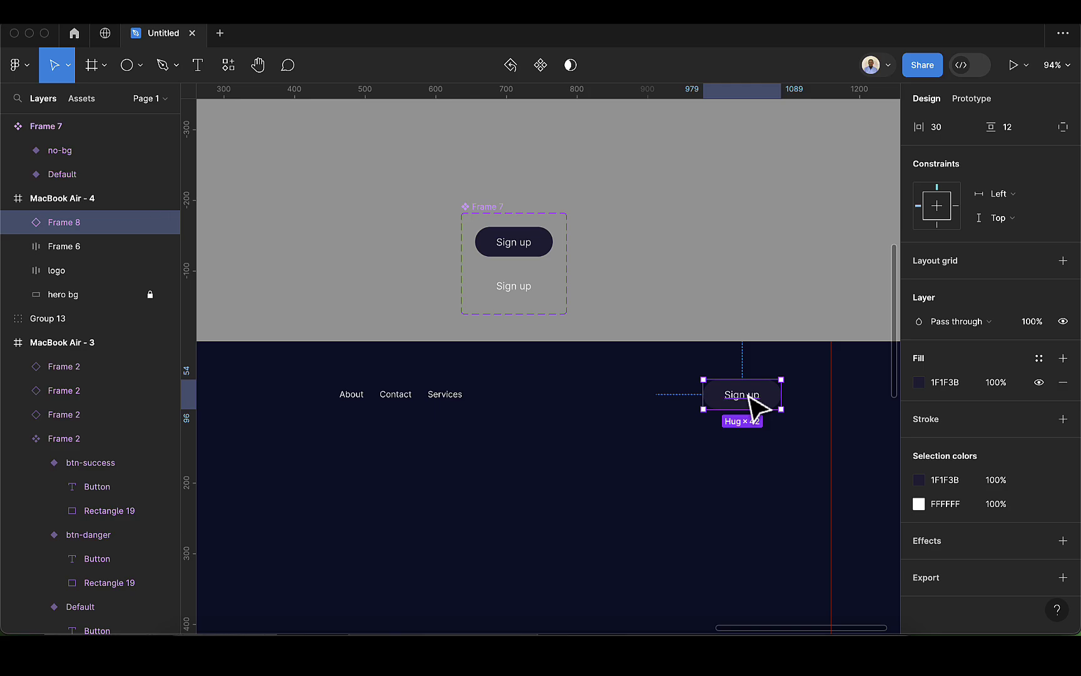
key(ctrl+d)
drag(750, 398, 659, 399)
Change the duplicated hero button's label to "Sign in"
double_click(660, 401)
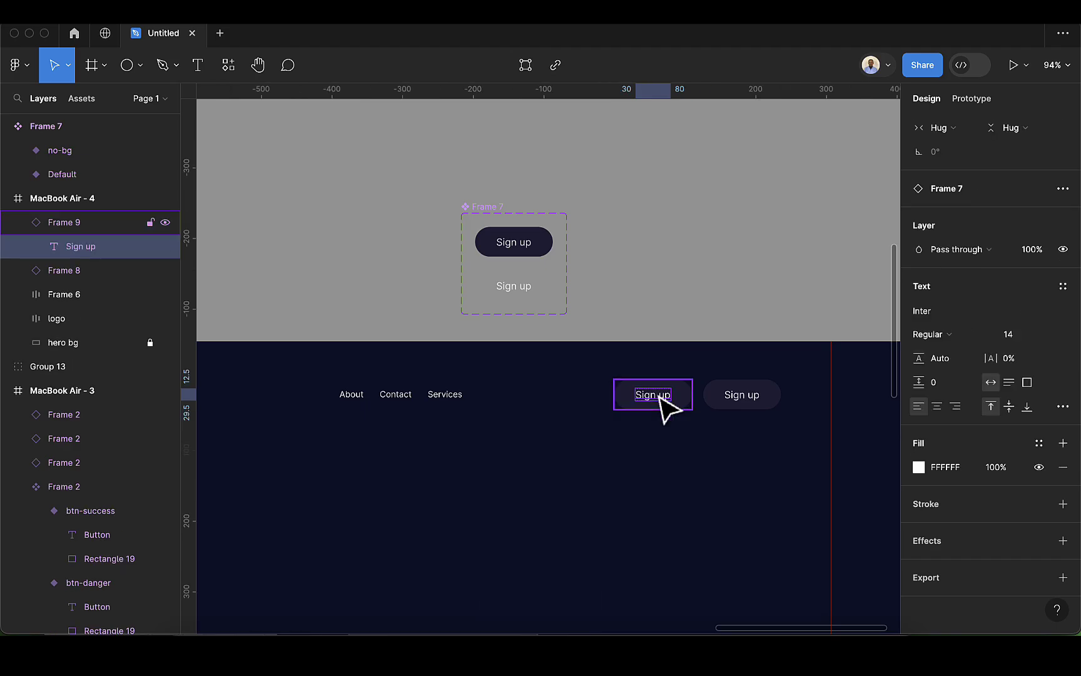
key(Return)
key(BackSpace)
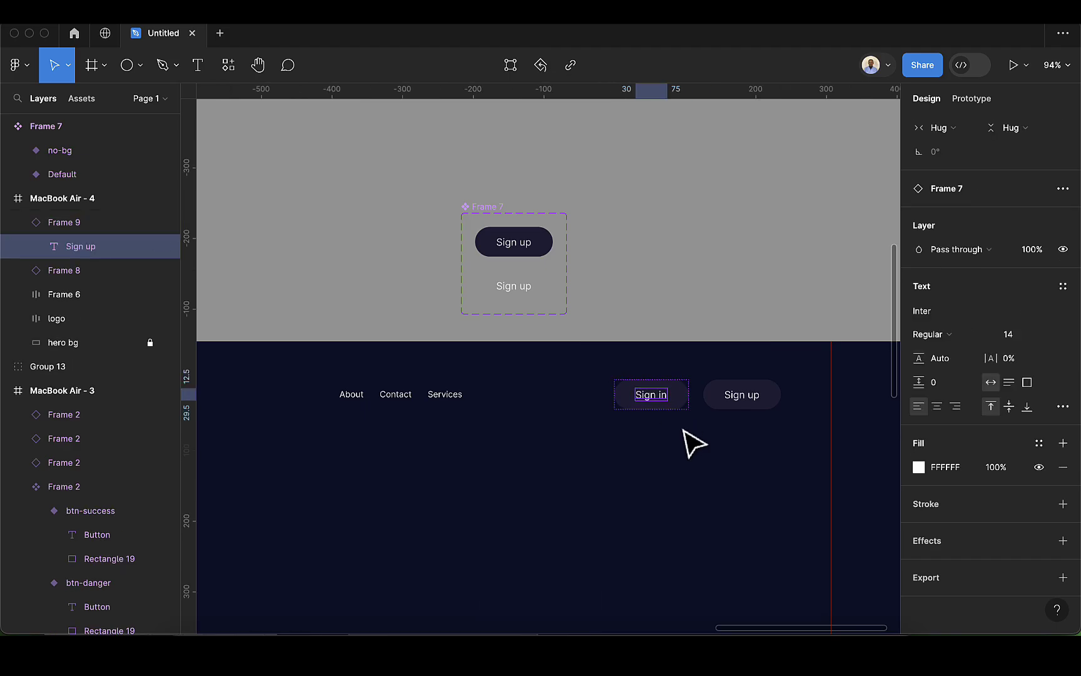
Switch the "Sign in" button to the no-bg variant
scroll(683, 442, up, 5)
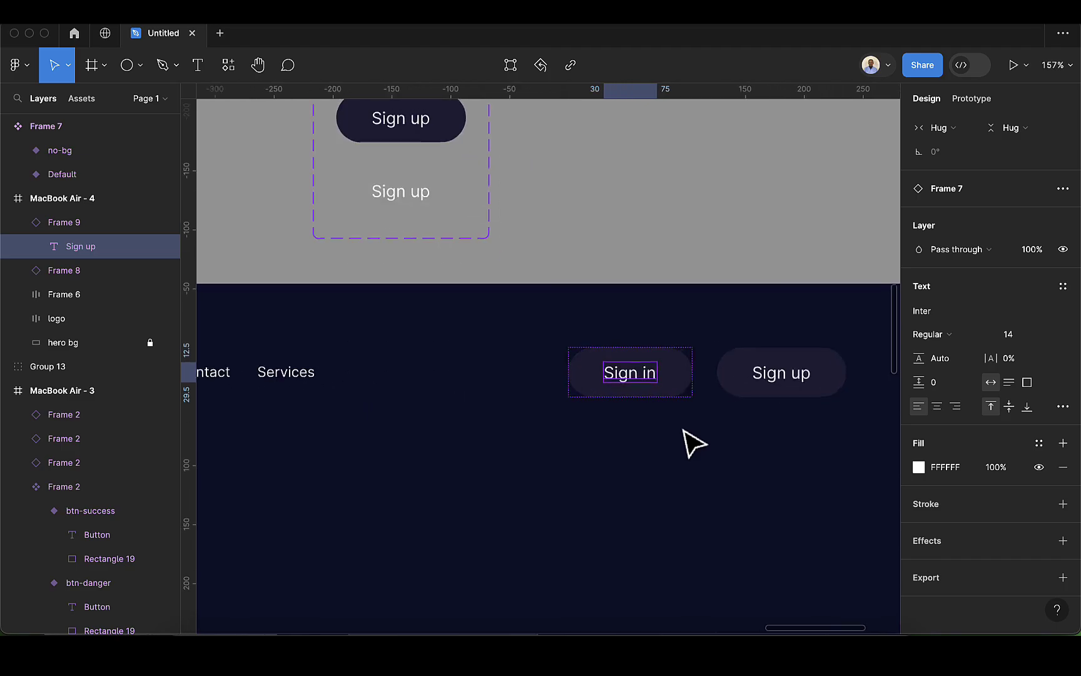
click(681, 384)
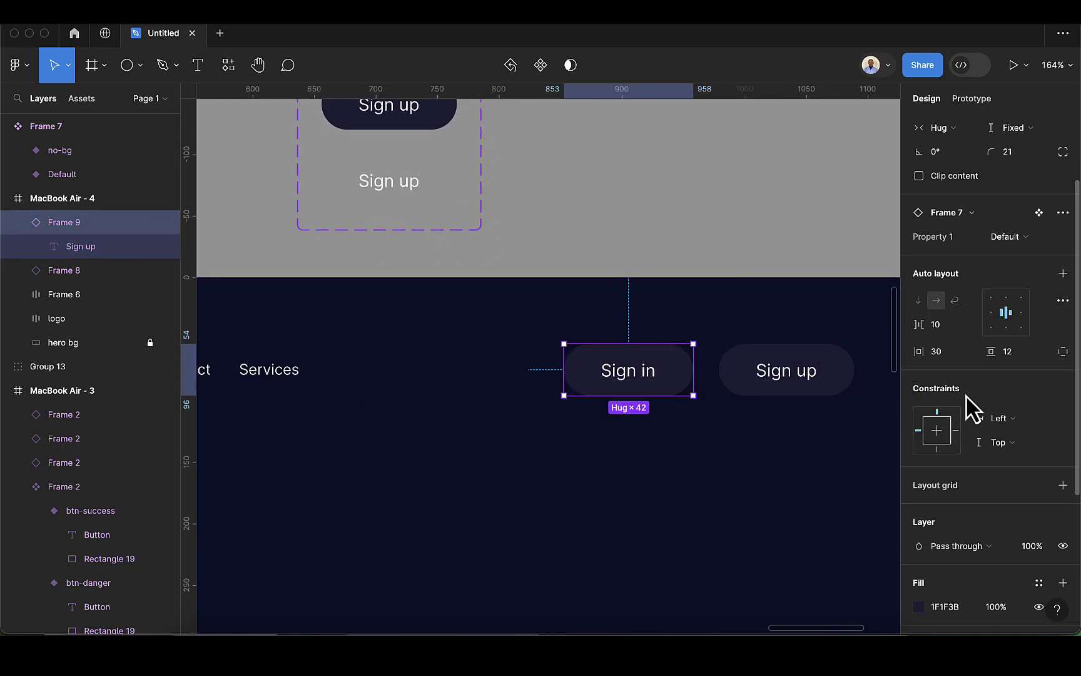
scroll(1015, 235, up, 4)
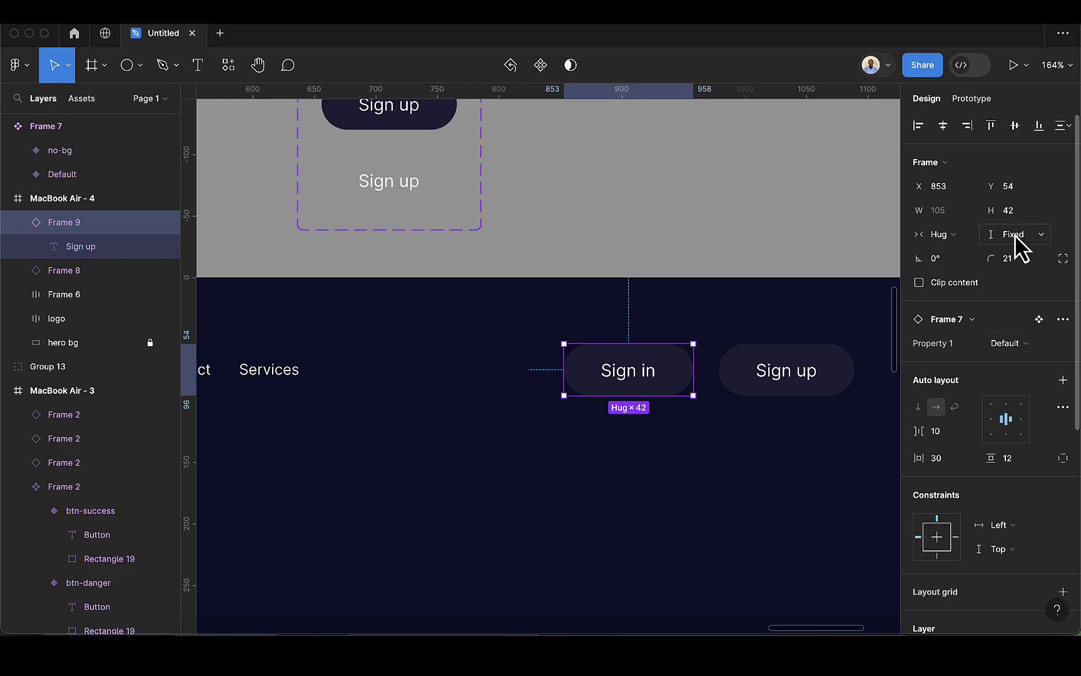
click(1039, 345)
click(1031, 357)
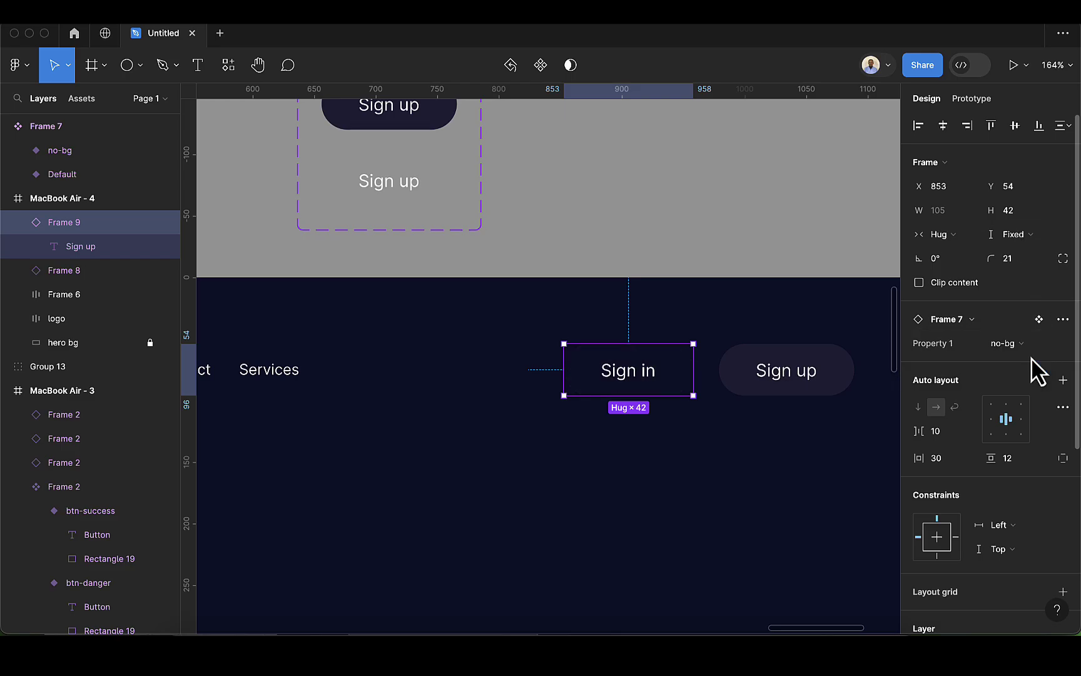
click(882, 432)
Combine the "Sign in" and "Sign up" buttons in the hero into one auto layout frame
click(658, 390)
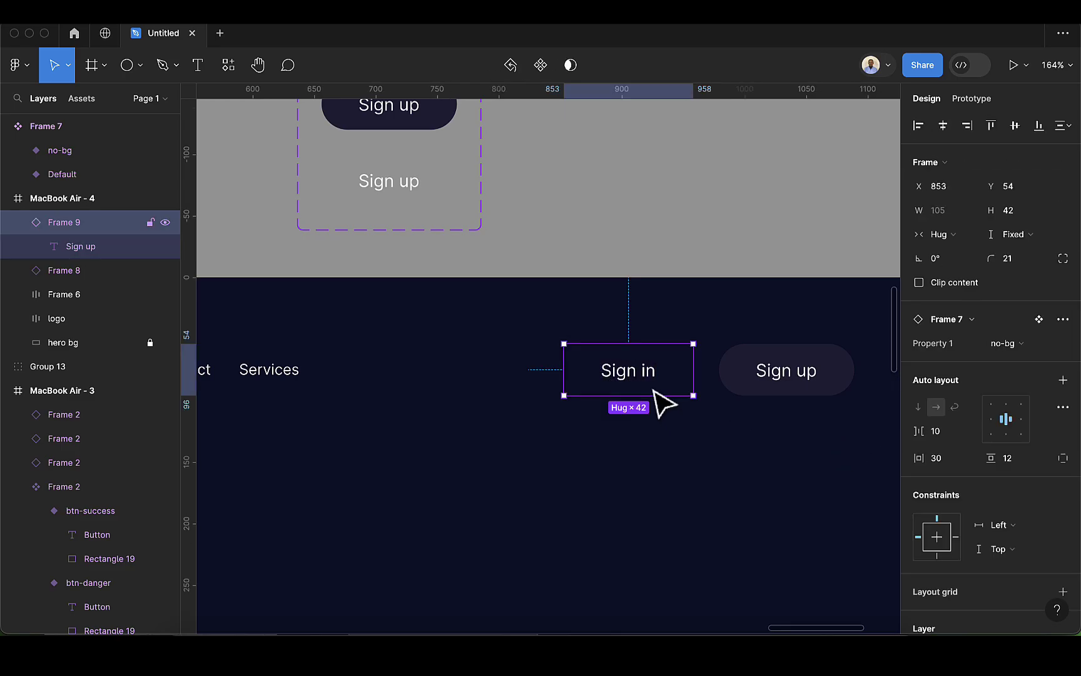
click(695, 435)
click(668, 402)
shift+click(735, 388)
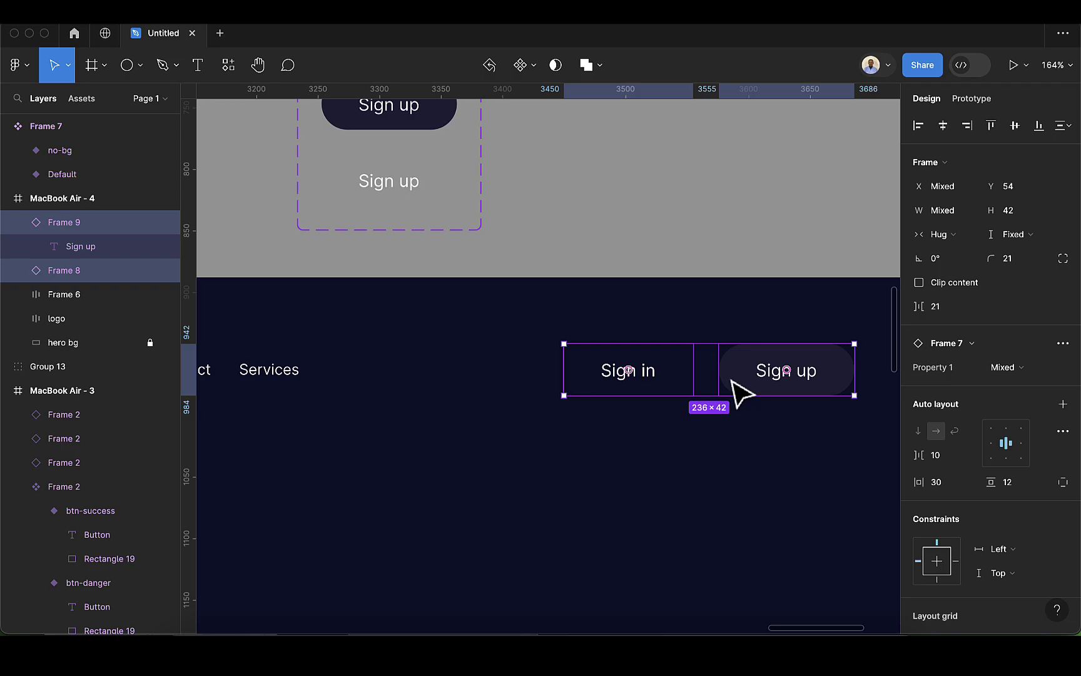
key(shift+a)
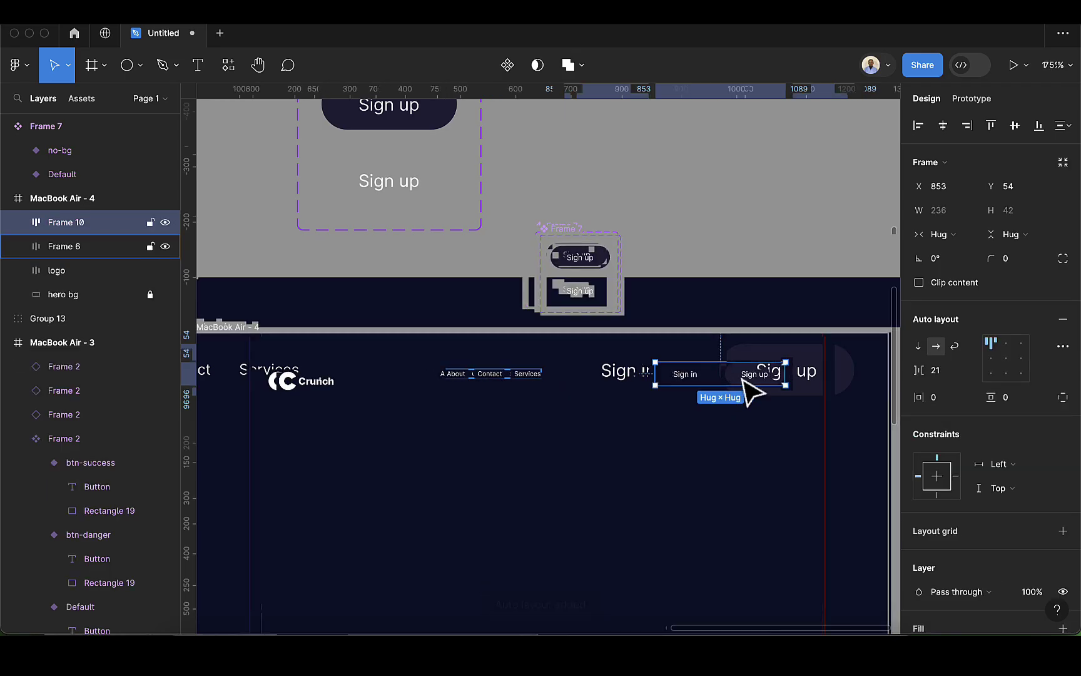
Set the auto layout spacing to 24 for both the sign-in/sign-up button group and the navigation links group
click(522, 388)
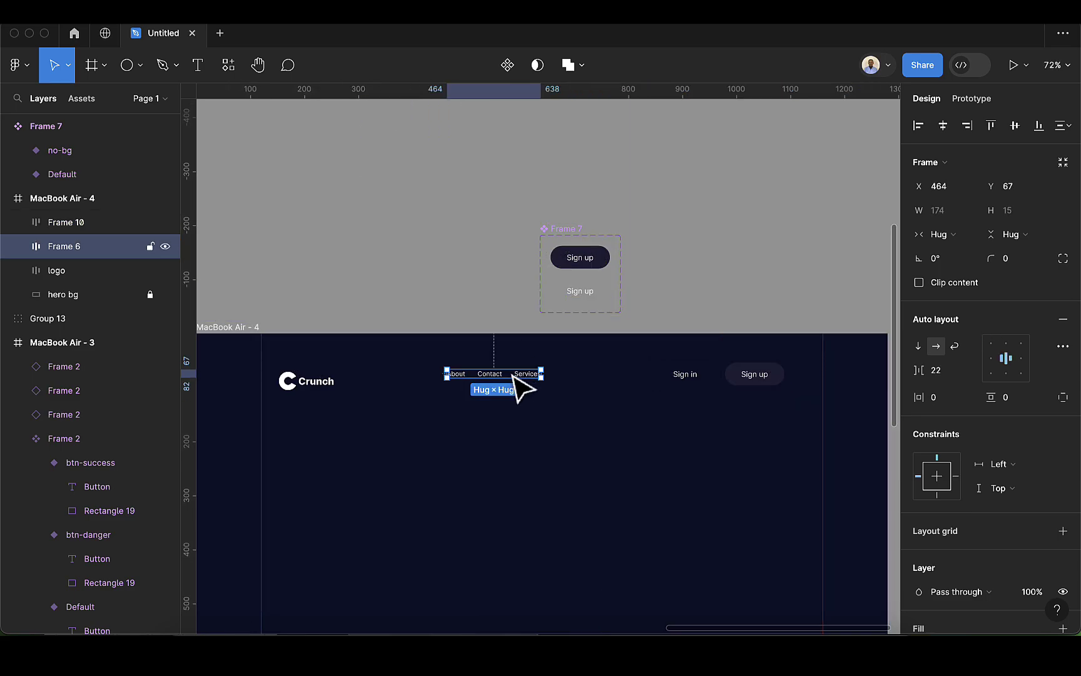
click(332, 383)
click(510, 375)
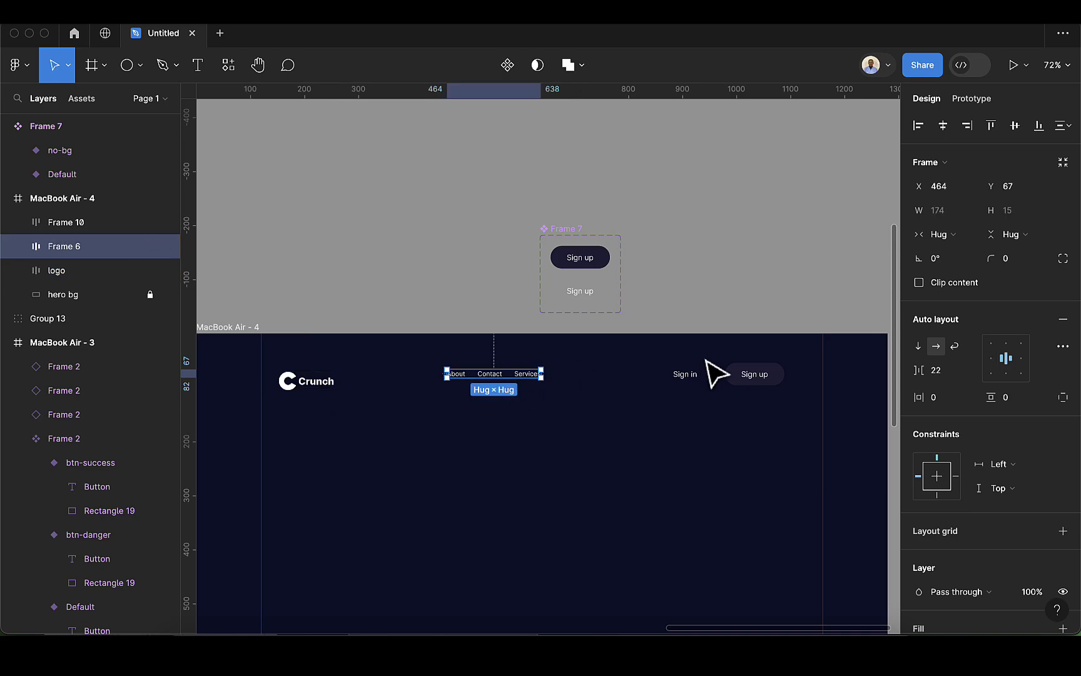
click(742, 393)
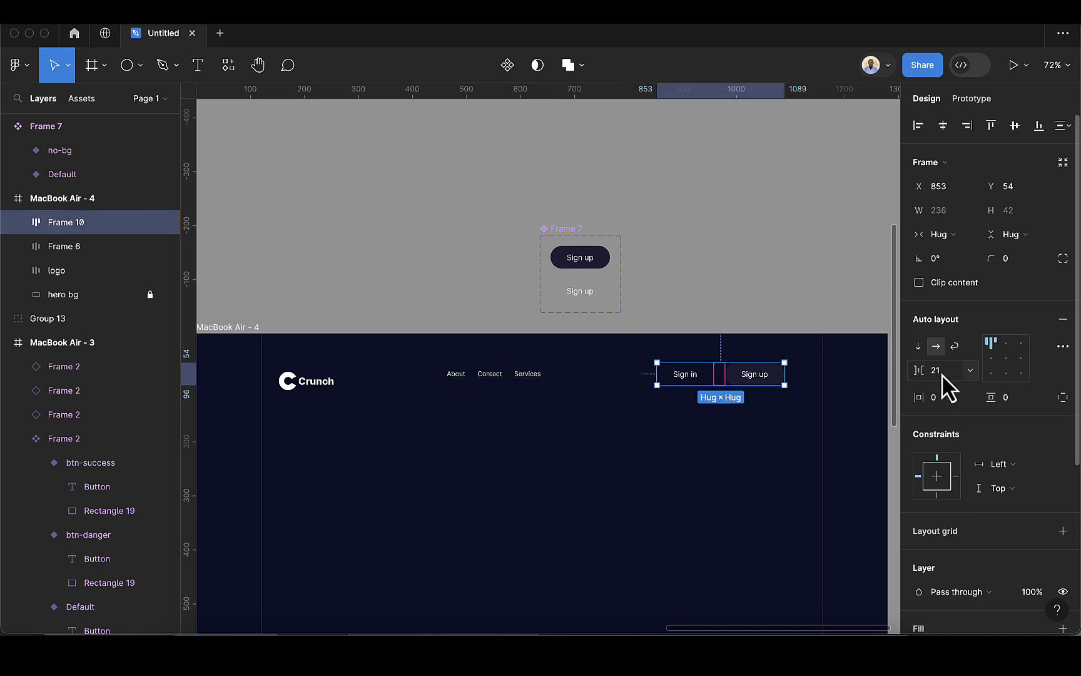
text(24)
key(Return)
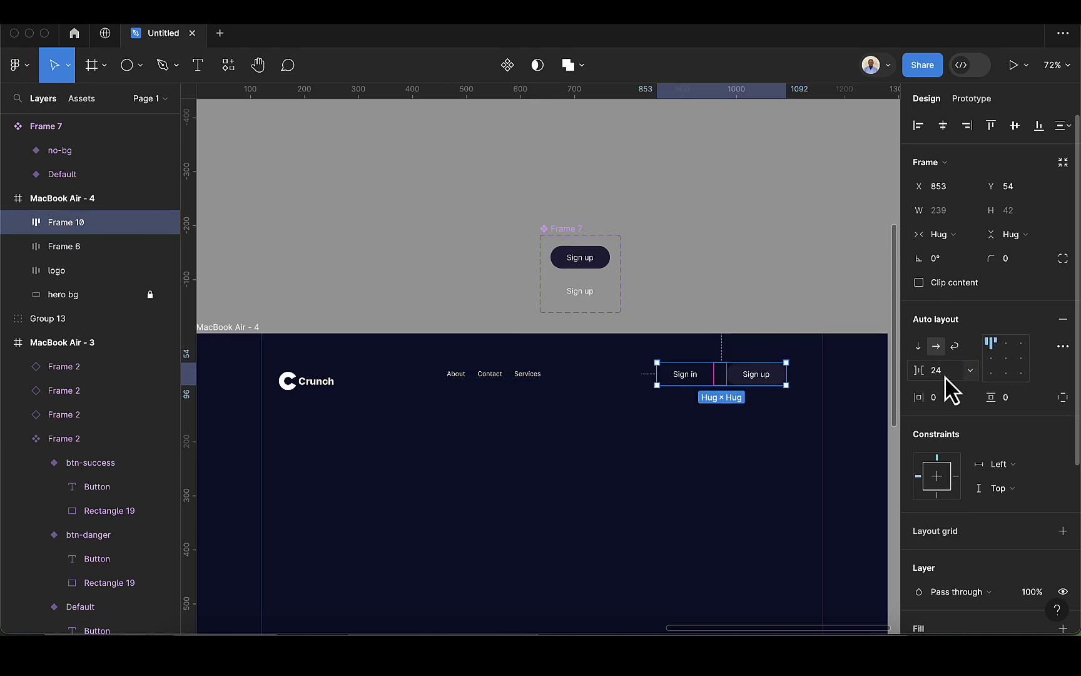
click(531, 378)
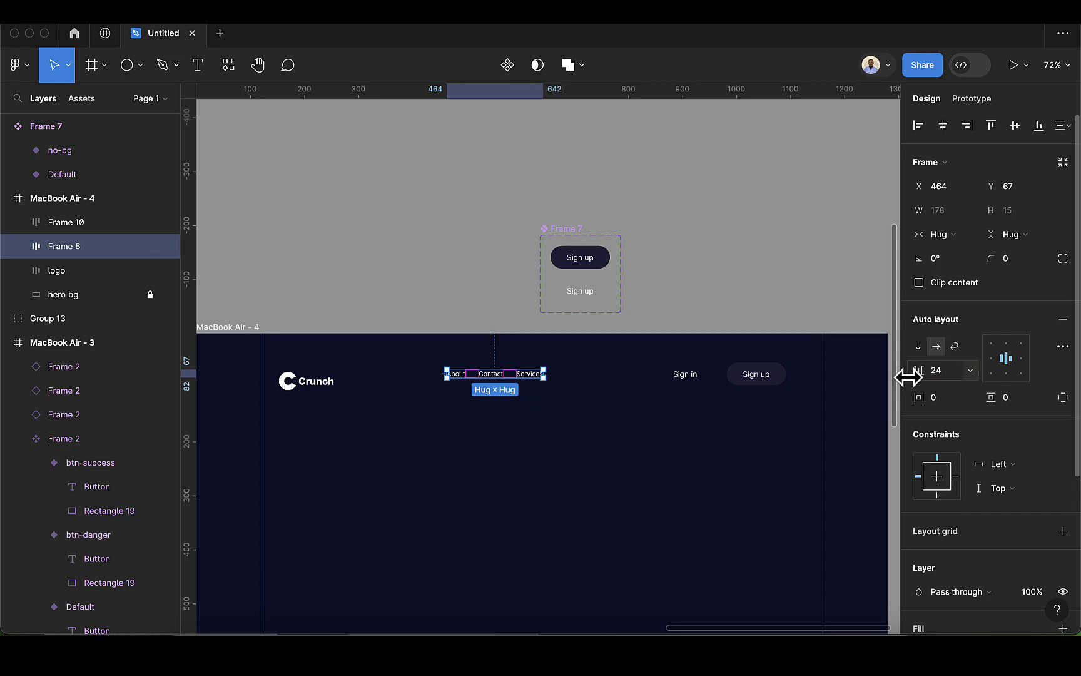
click(618, 400)
Wrap the Crunch logo, navigation links and button group in one horizontal auto layout frame with centred alignment
click(676, 384)
click(676, 383)
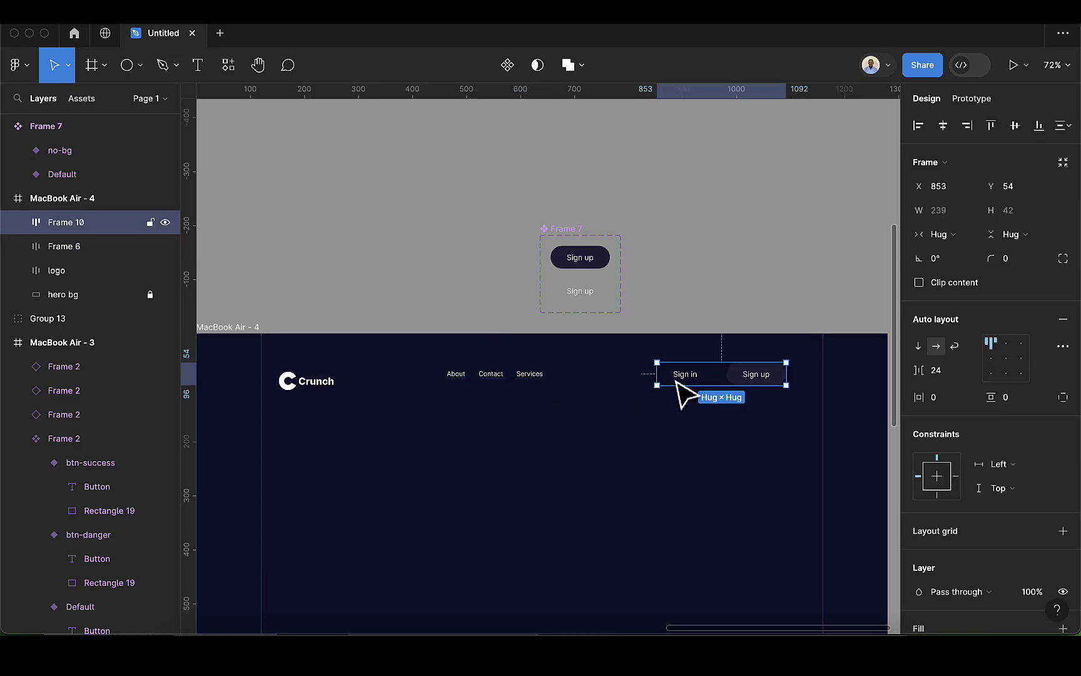
shift+click(536, 375)
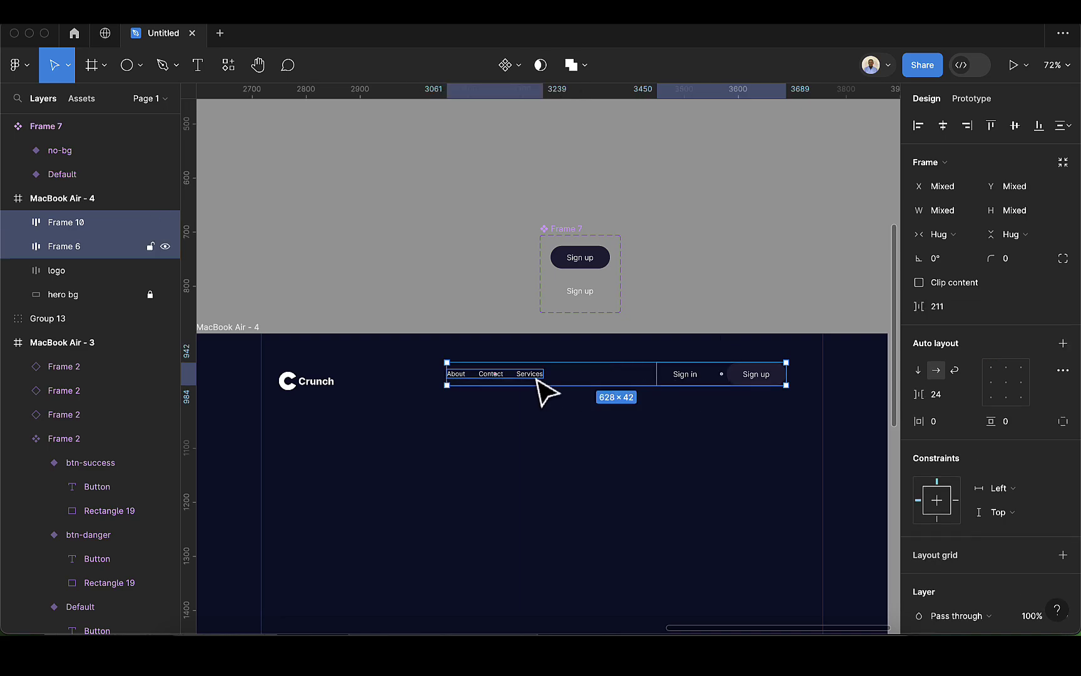
shift+click(336, 387)
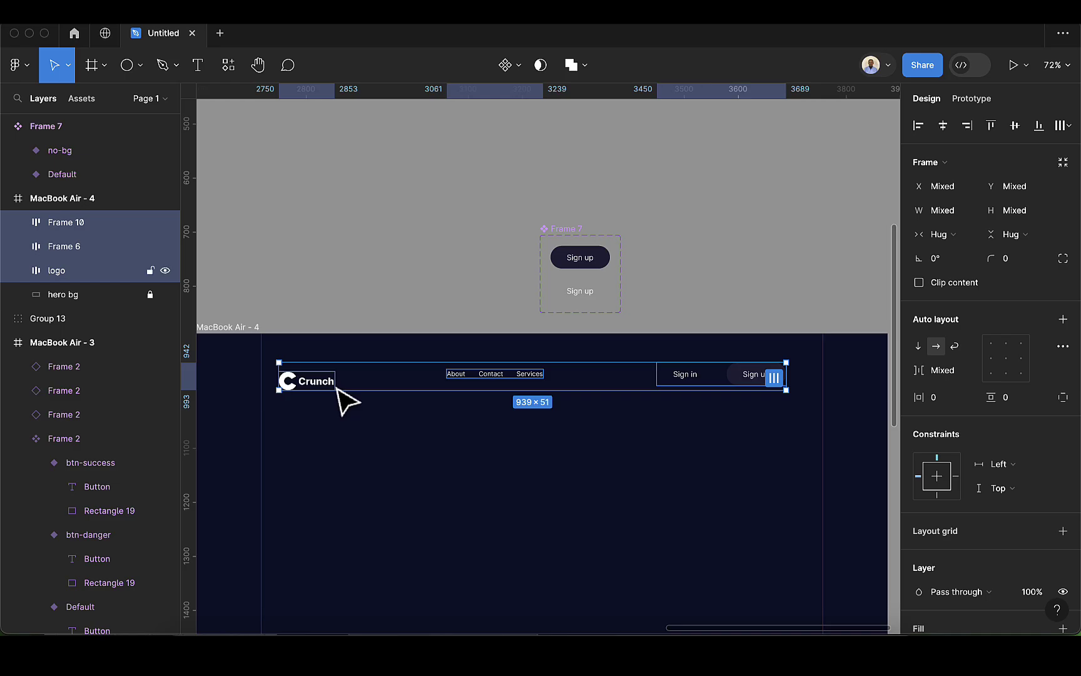
key(shift+a)
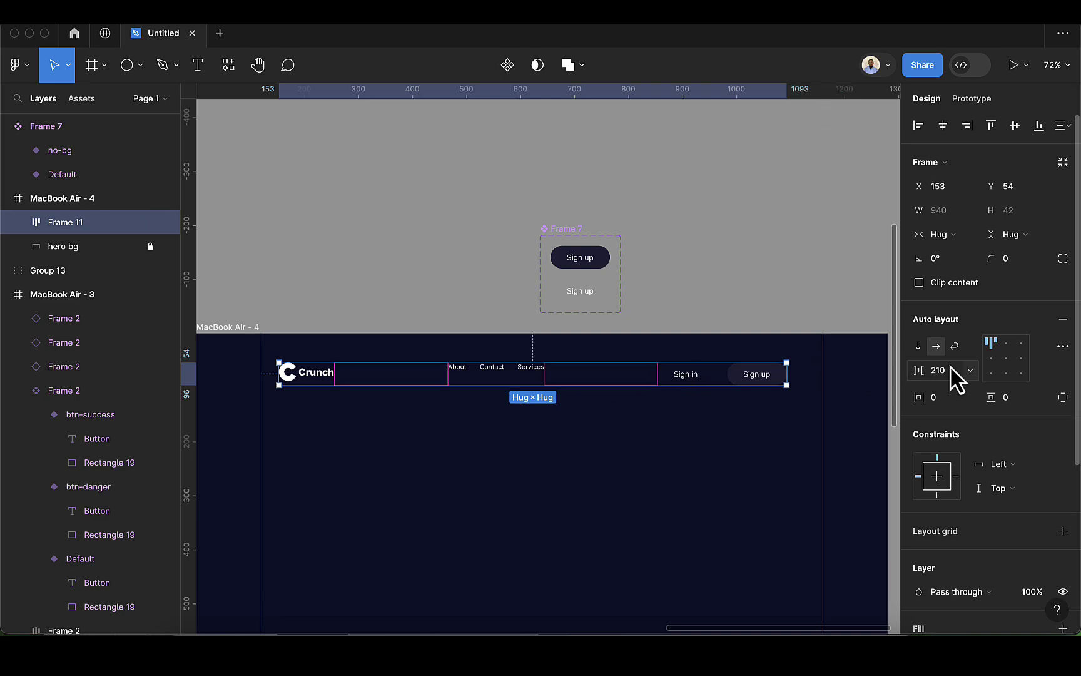
click(1007, 359)
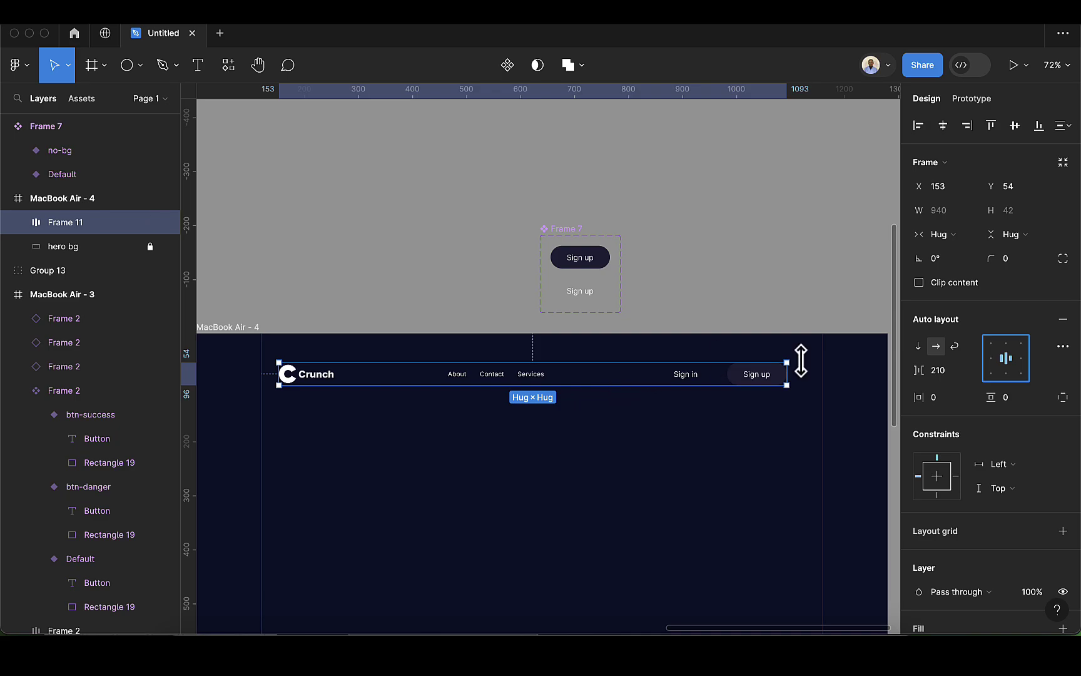
Stretch the navigation bar frame to the two vertical guides, from X 120 to X 1160, making it 1040 wide
scroll(816, 387, up, 5)
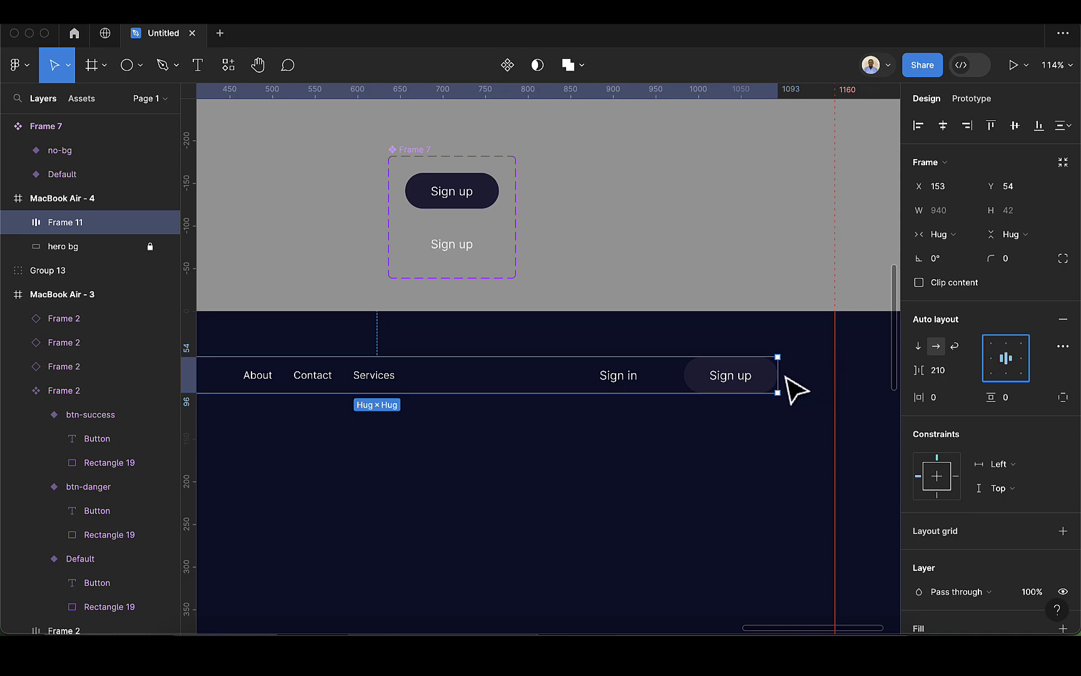
drag(785, 374, 832, 375)
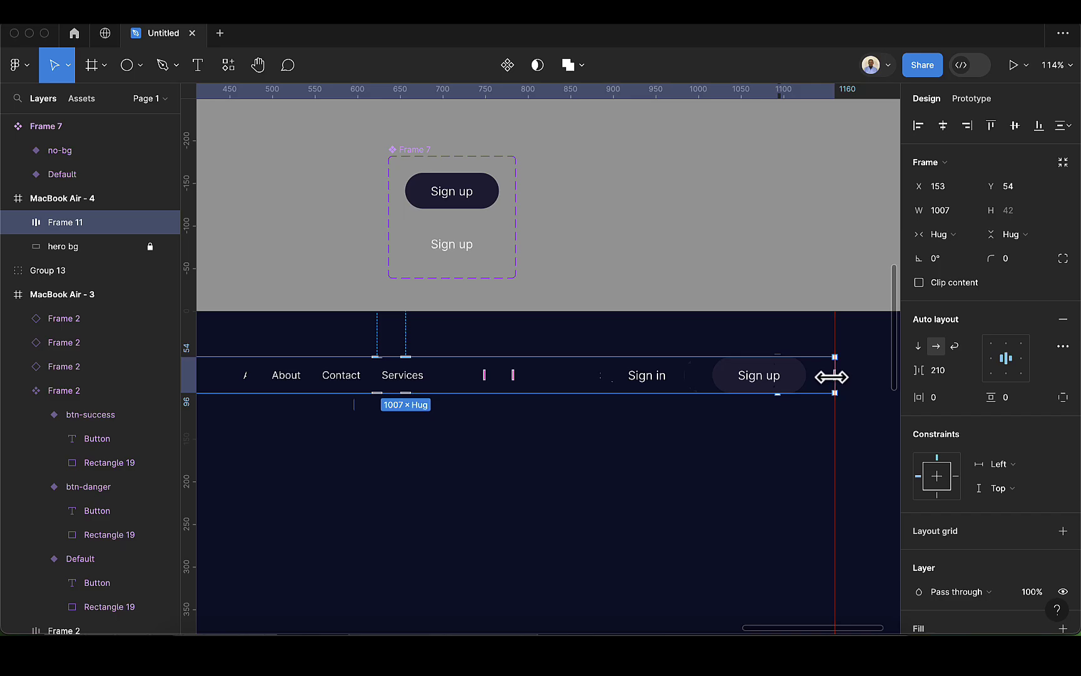
scroll(831, 374, down, 5)
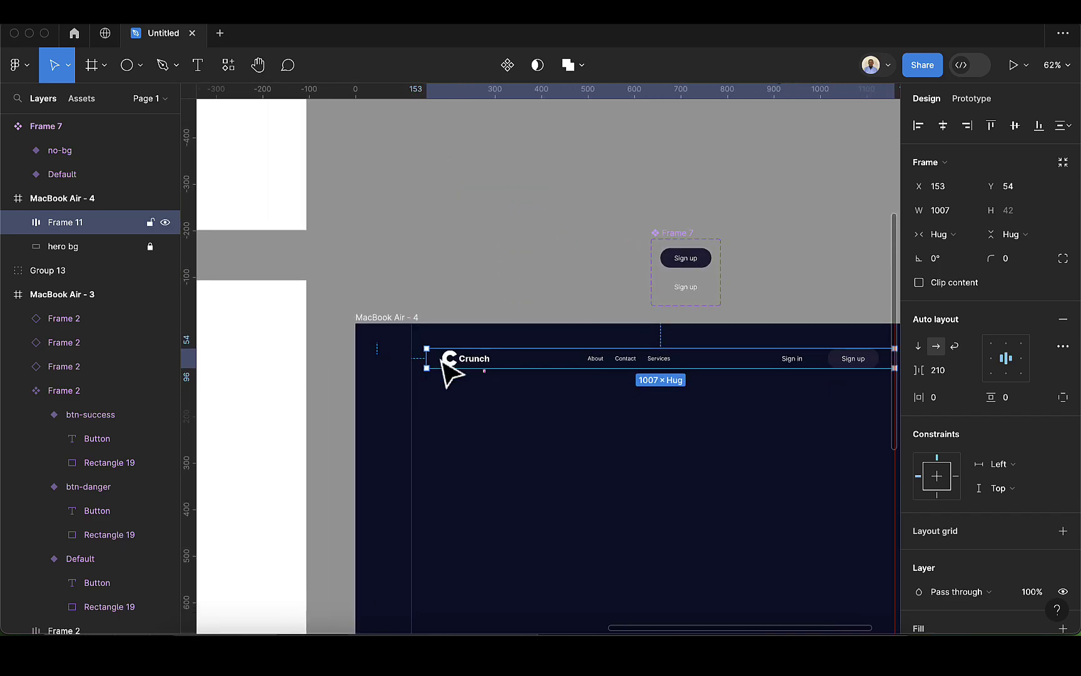
scroll(425, 352, up, 6)
drag(422, 352, 381, 357)
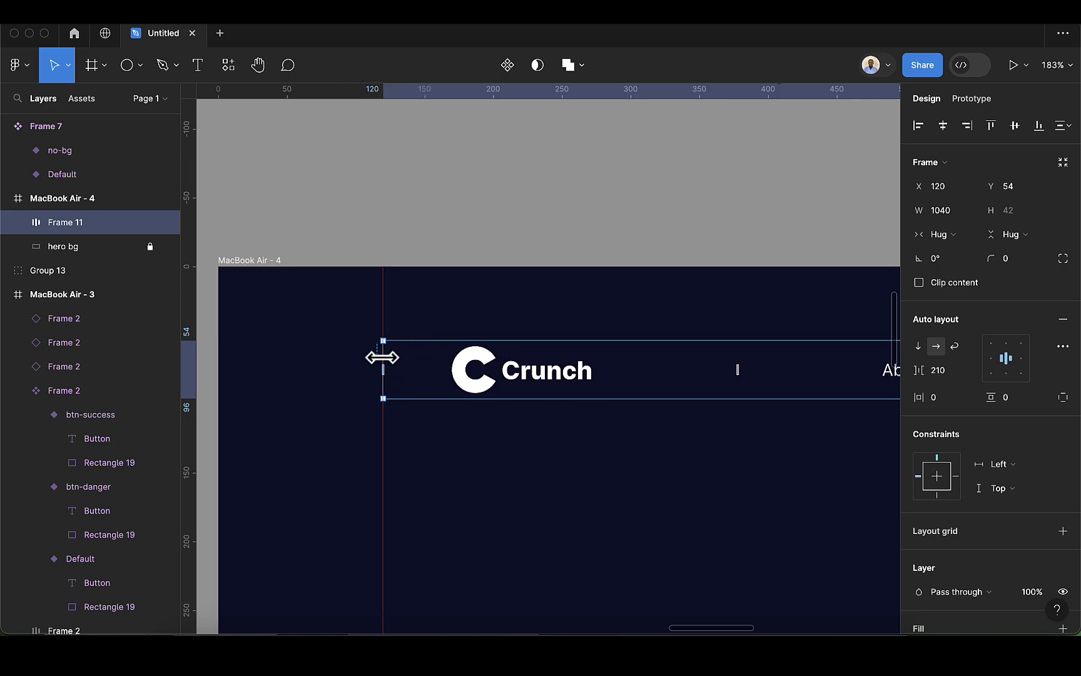
Set the navigation bar's auto layout spacing to Auto so its items spread across the full width
scroll(381, 357, down, 5)
scroll(381, 360, right, 1)
scroll(382, 359, down, 1)
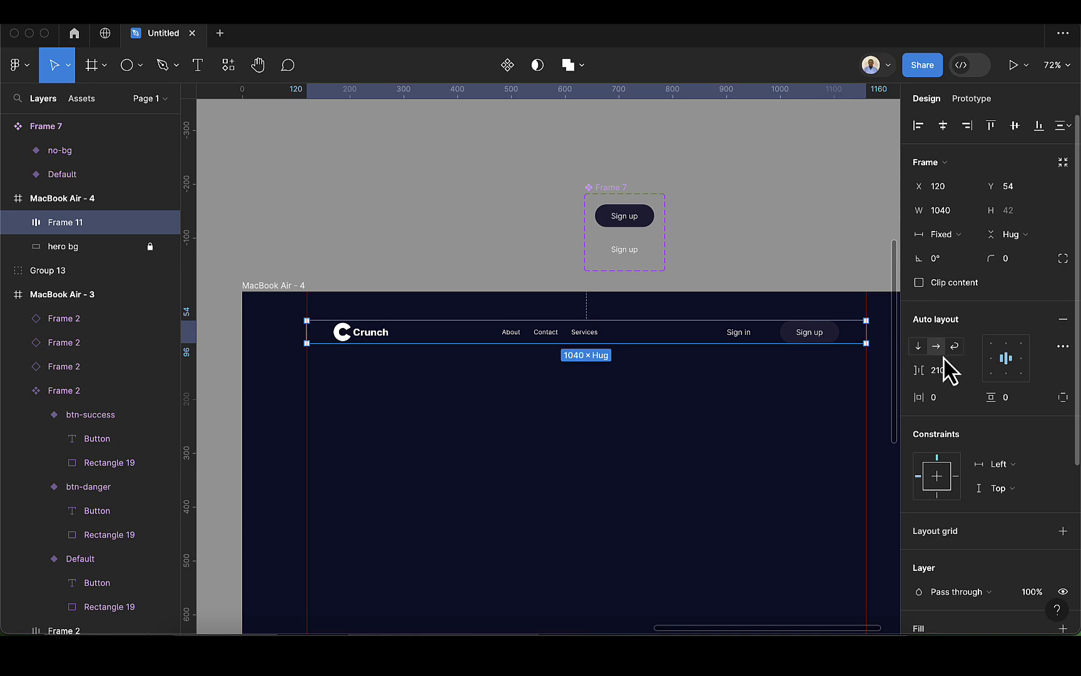
click(970, 373)
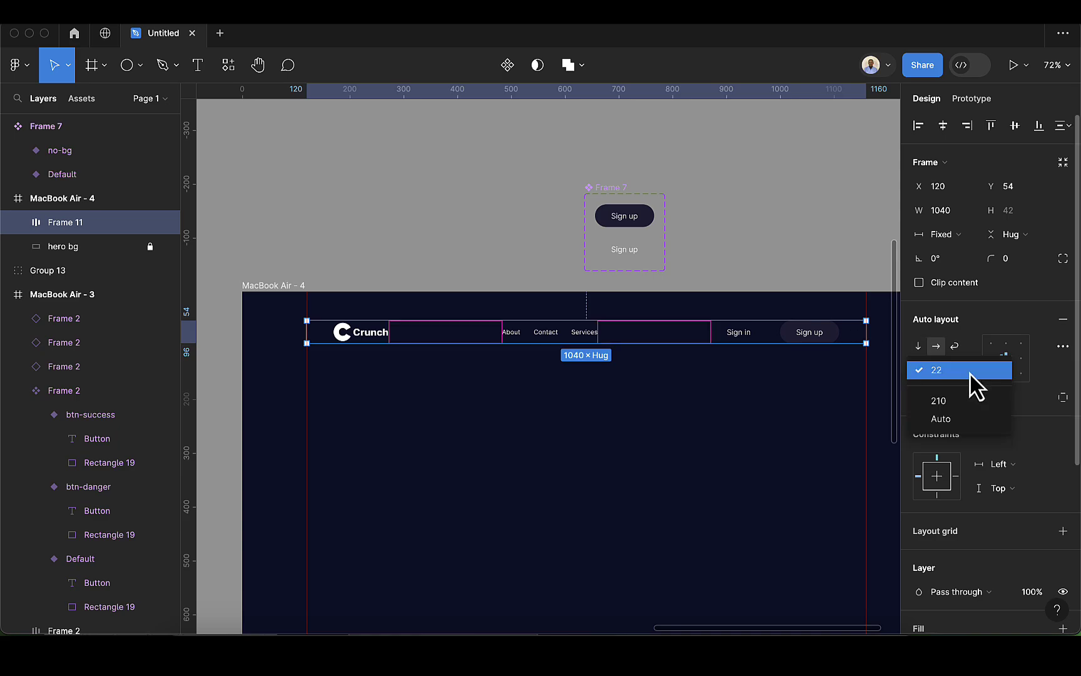
click(971, 418)
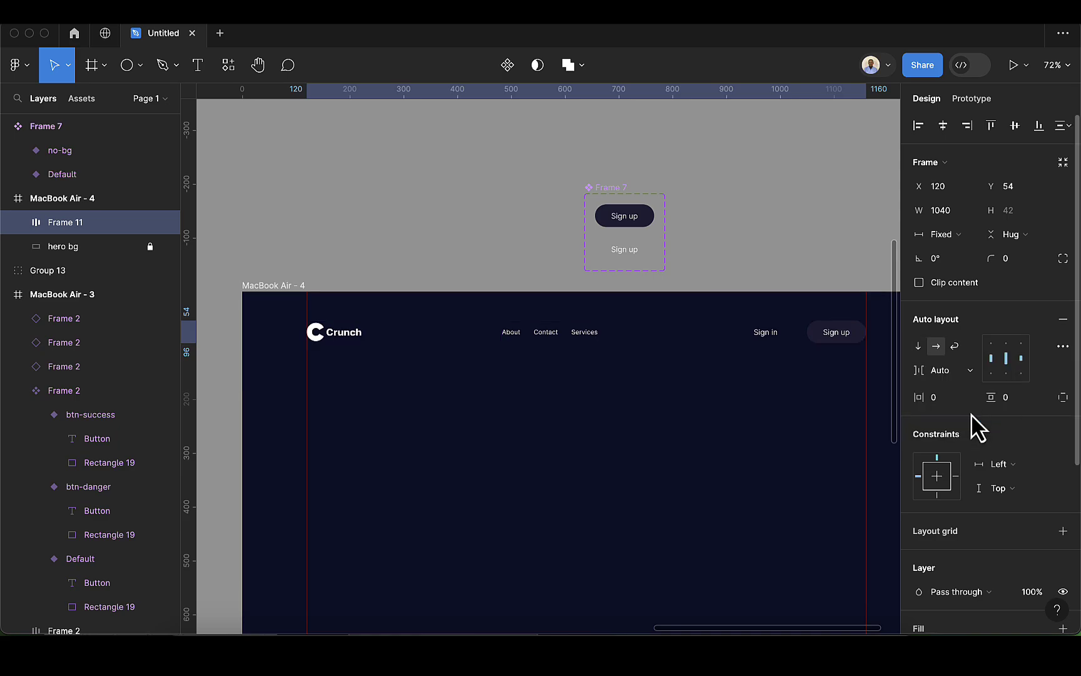